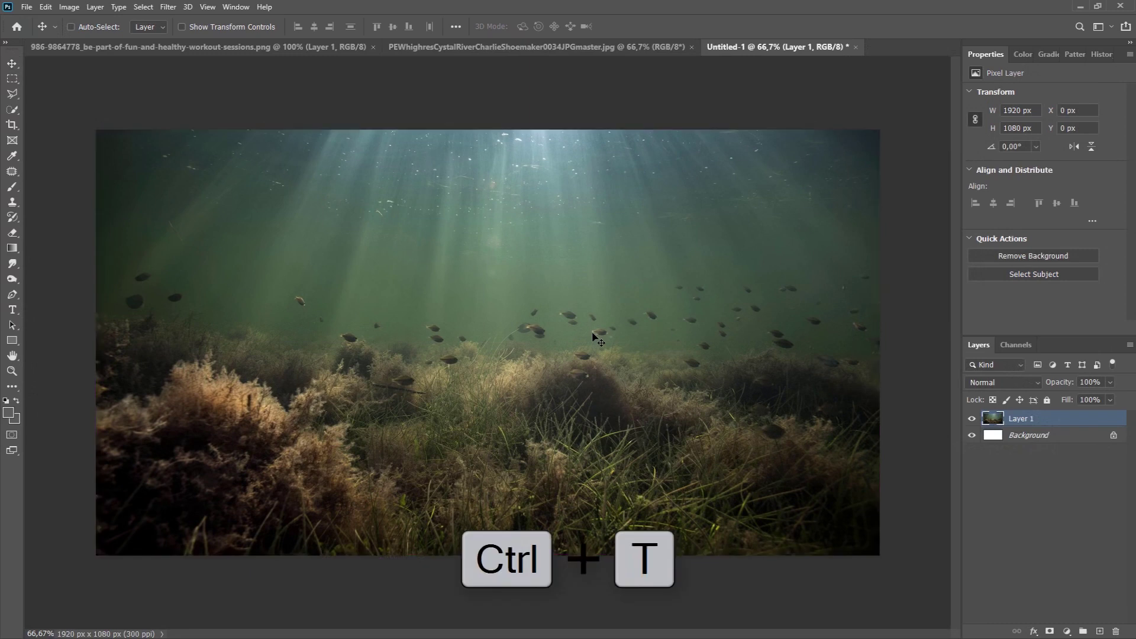
- Scale the underwater background layer up proportionally to about 115,83% so it extends beyond the canvas
{"action": "left_click_drag", "start_coordinate": [487, 555], "coordinate": [493, 622]}
{"action": "left_click_drag", "start_coordinate": [557, 478], "coordinate": [557, 437]}
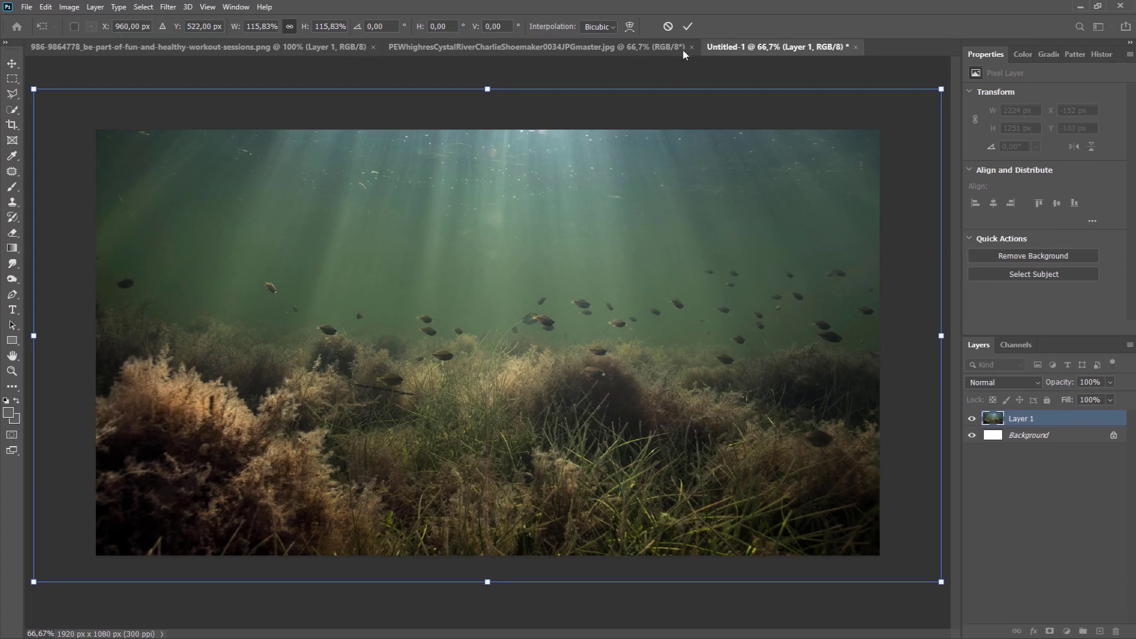
{"action": "left_click", "coordinate": [687, 27]}
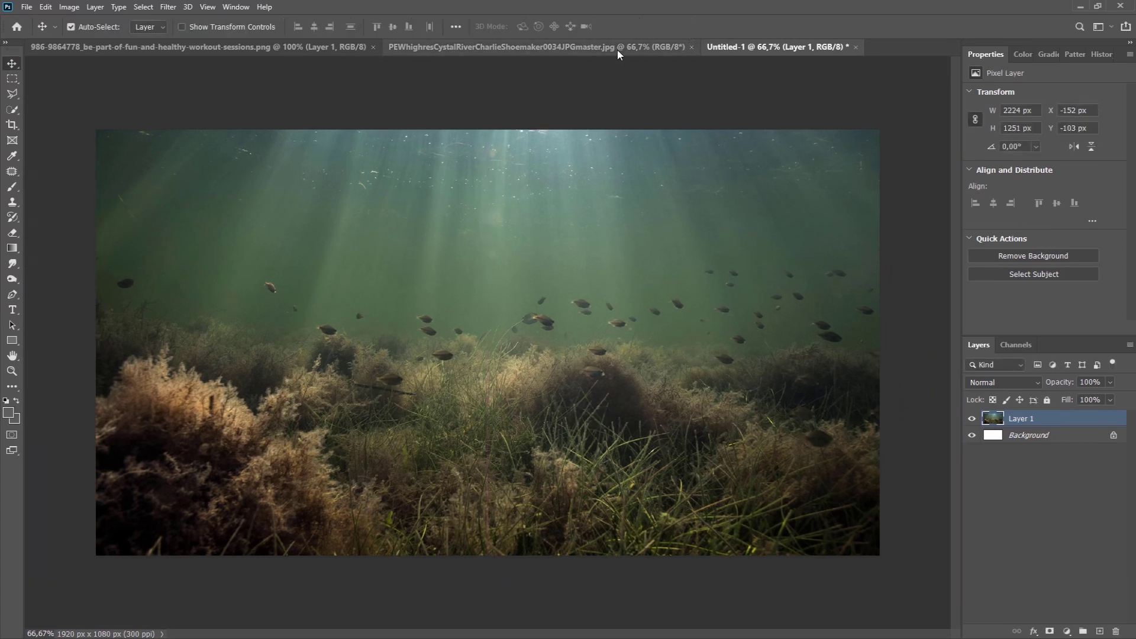
- Rename the underwater background layer as "ground"
{"action": "double_click", "coordinate": [1019, 420]}
{"action": "type", "text": "d"}
{"action": "key", "text": "Return"}
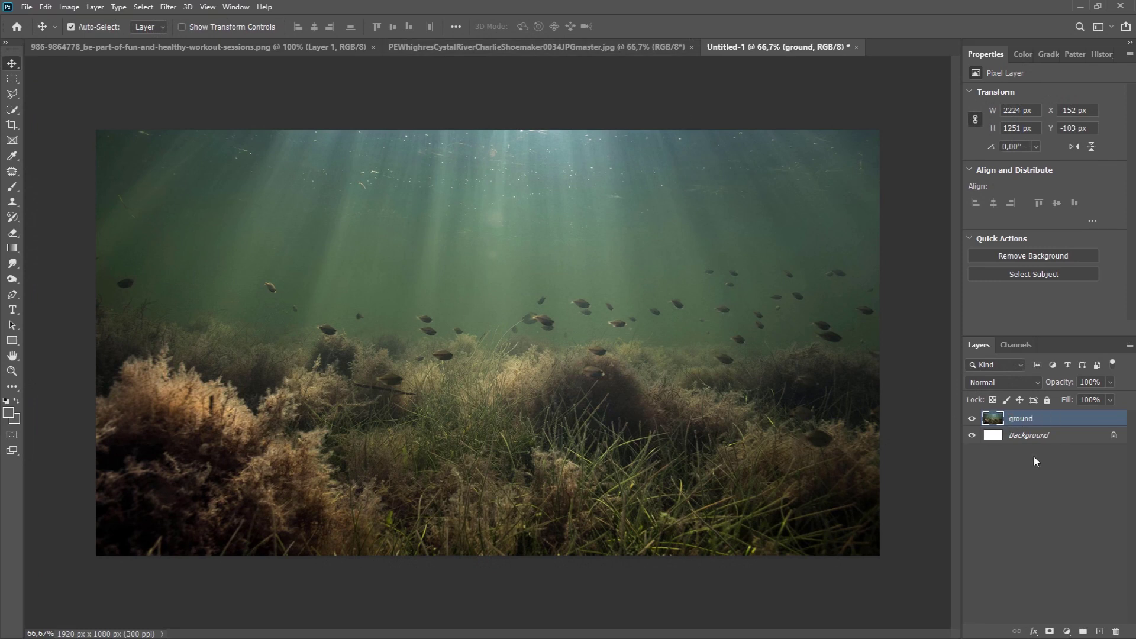
- Add a Brightness/Contrast adjustment clipped to the ground layer, with brightness 88 and contrast 25
{"action": "left_click", "coordinate": [1066, 632]}
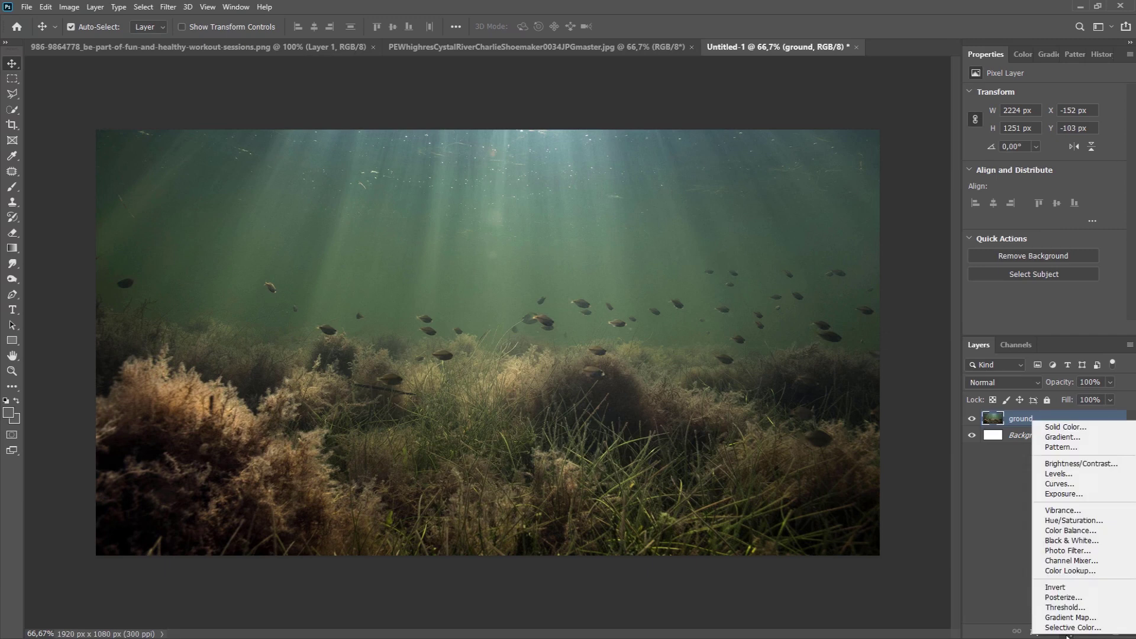
{"action": "left_click", "coordinate": [1078, 467]}
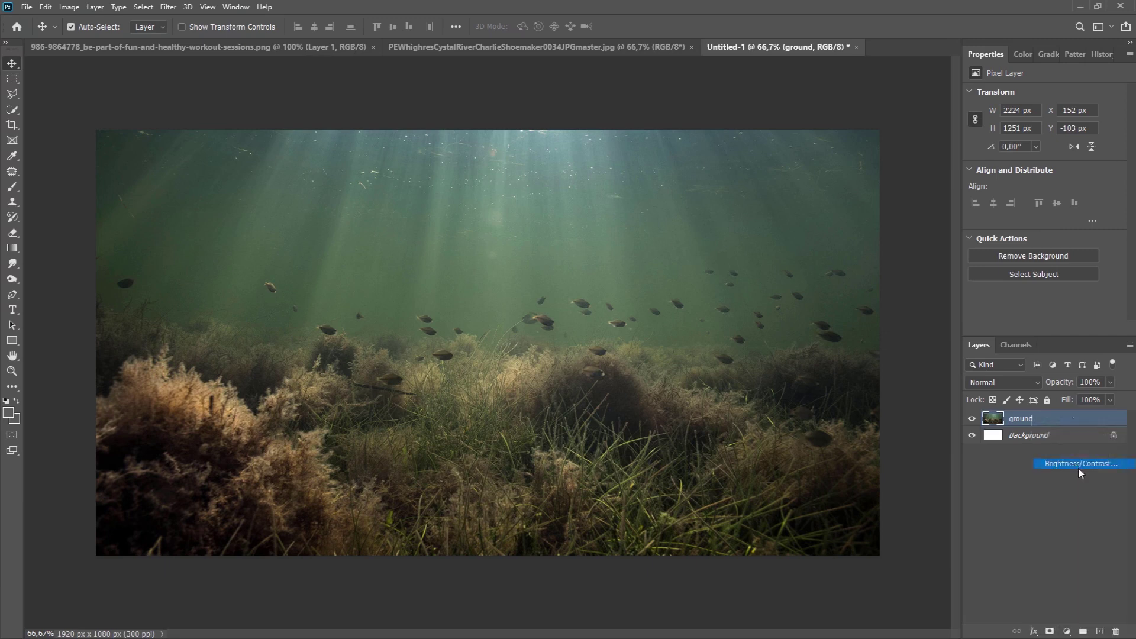
{"action": "left_click", "coordinate": [1045, 328]}
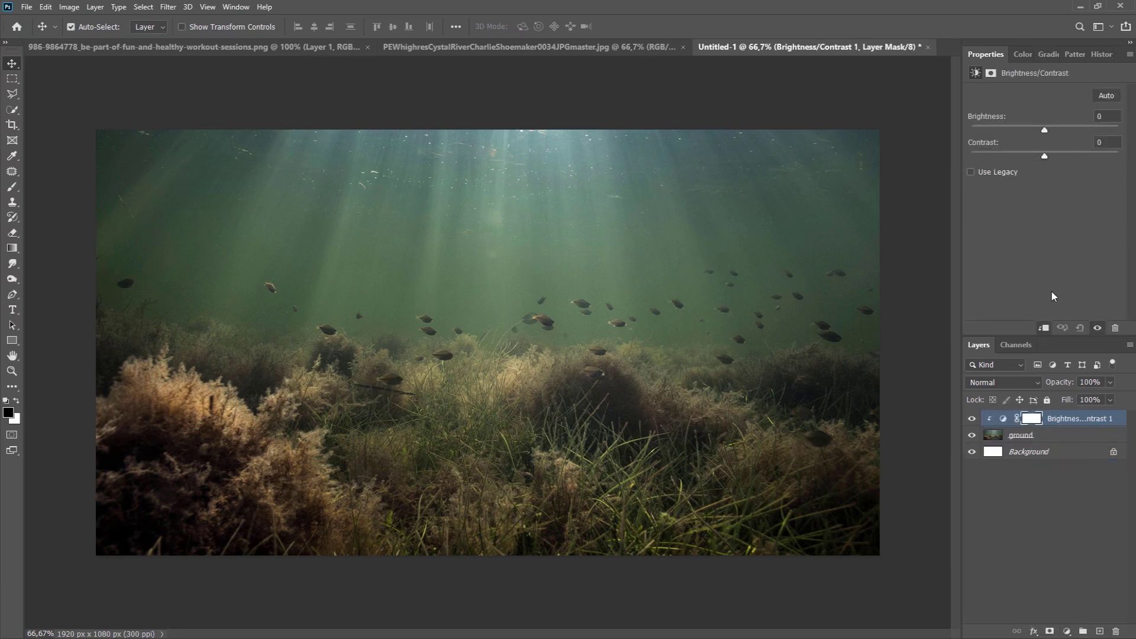
{"action": "left_click_drag", "start_coordinate": [1046, 133], "coordinate": [1087, 138]}
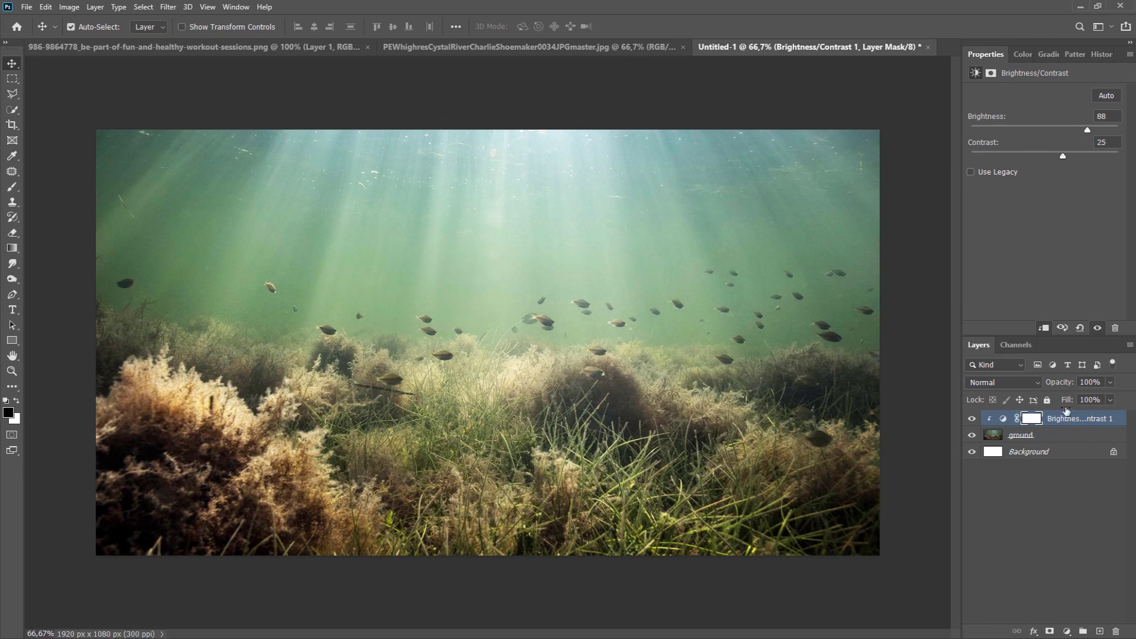
- Add a clipped Vibrance adjustment above Brightness/Contrast, with vibrance +16 and saturation -17
{"action": "left_click", "coordinate": [1066, 631]}
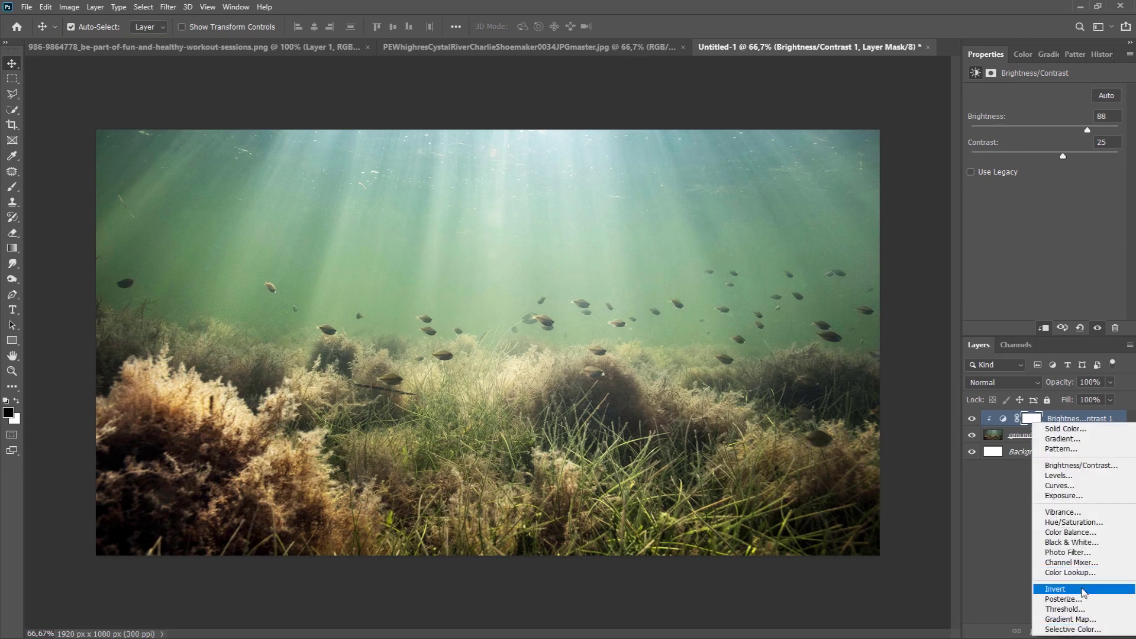
{"action": "left_click", "coordinate": [1074, 512]}
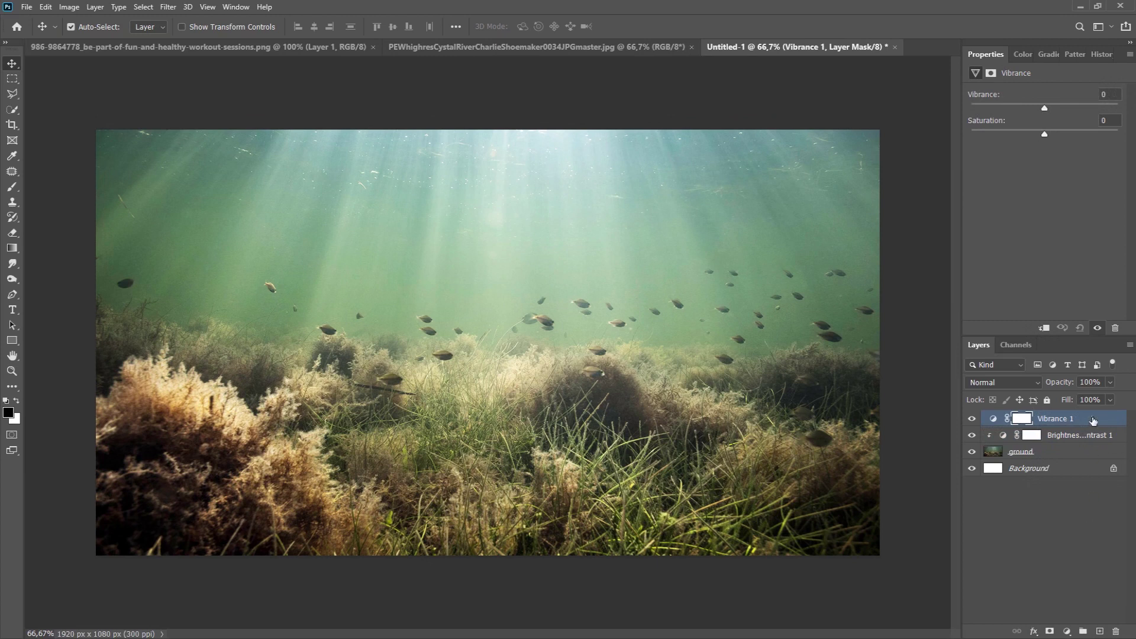
{"action": "left_click", "coordinate": [1044, 328]}
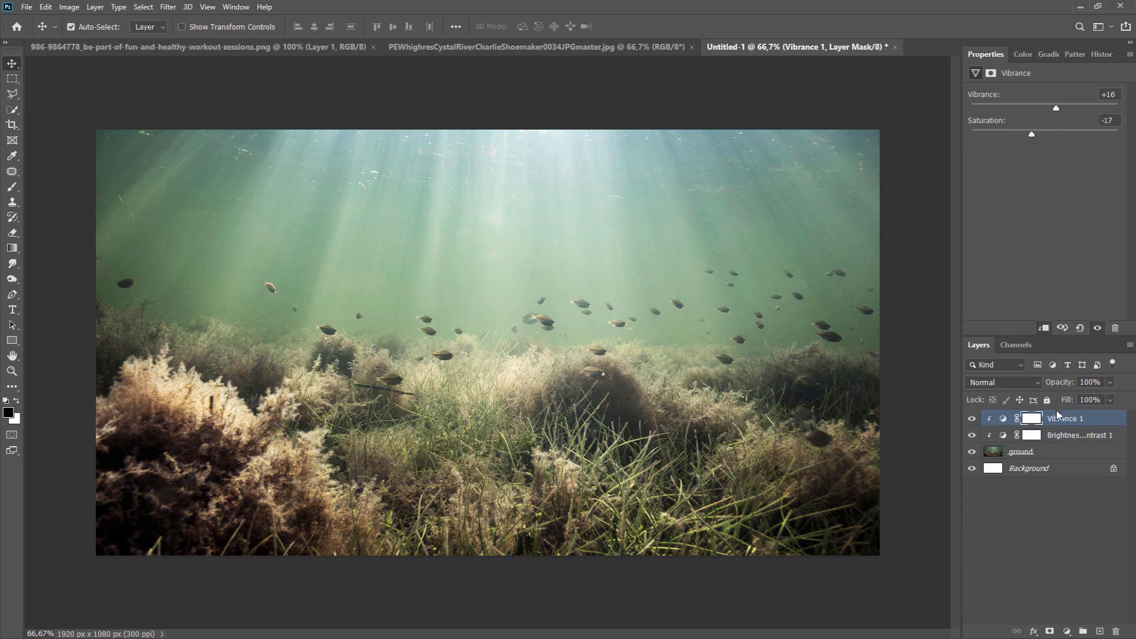
- Bring the meditating man cut-out into the centre of the underwater composition and name its layer "men"
{"action": "left_click", "coordinate": [345, 45]}
{"action": "left_click_drag", "start_coordinate": [512, 231], "coordinate": [512, 346]}
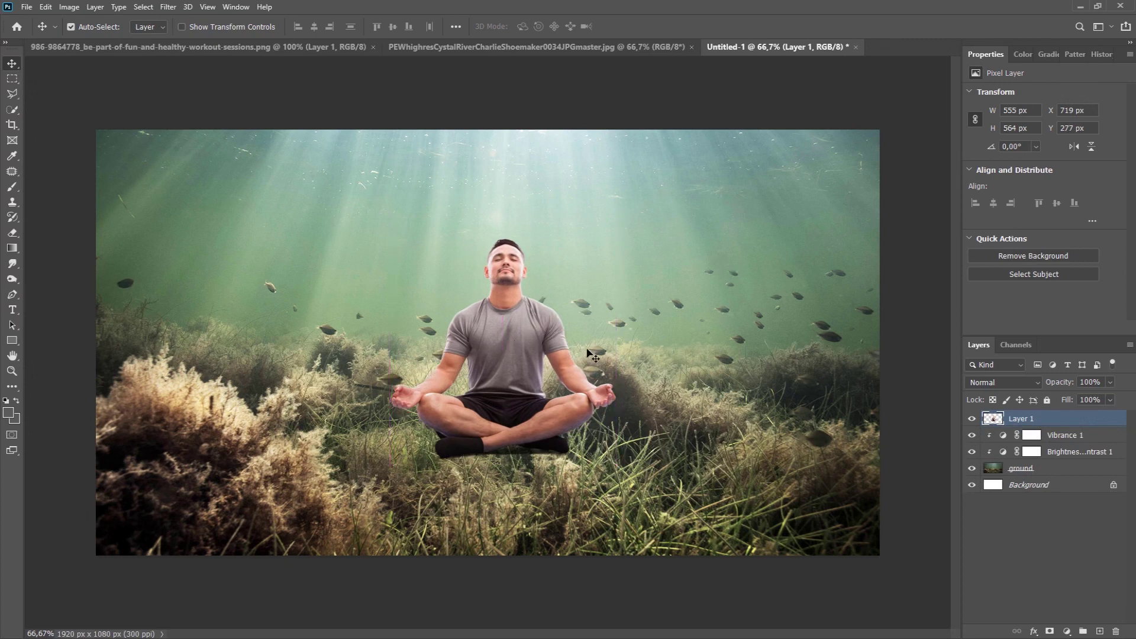
{"action": "double_click", "coordinate": [1017, 419]}
{"action": "type", "text": "men"}
{"action": "key", "text": "Return"}
- Convert the men layer to a smart object and apply Smart Blur with radius 3,0, threshold 10,0 and low quality
{"action": "right_click", "coordinate": [1032, 423]}
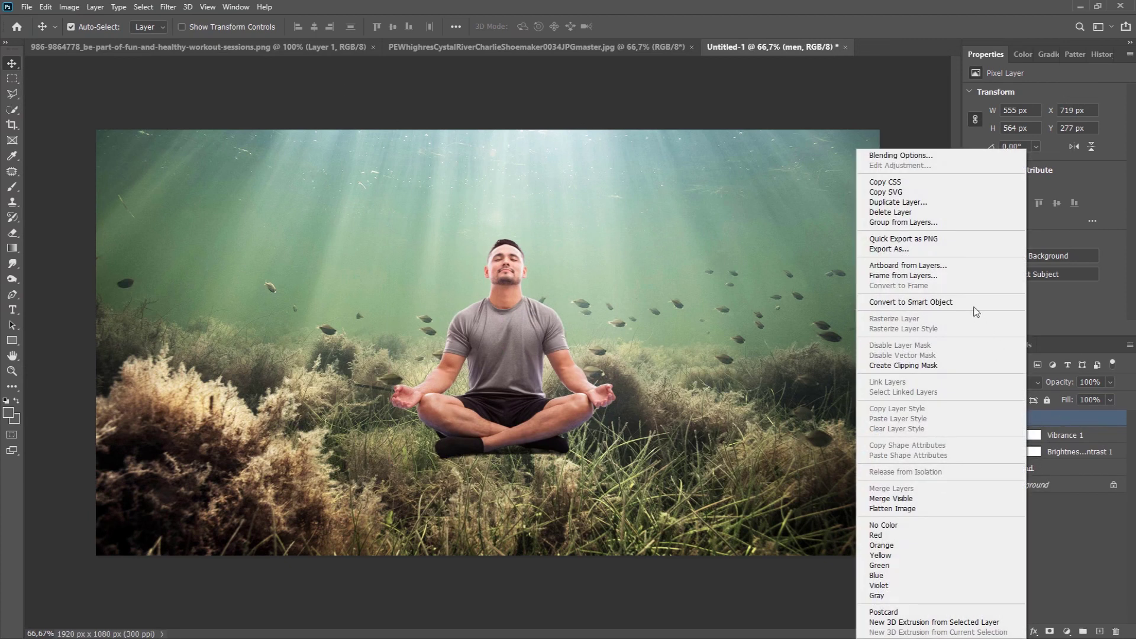
{"action": "left_click", "coordinate": [959, 301]}
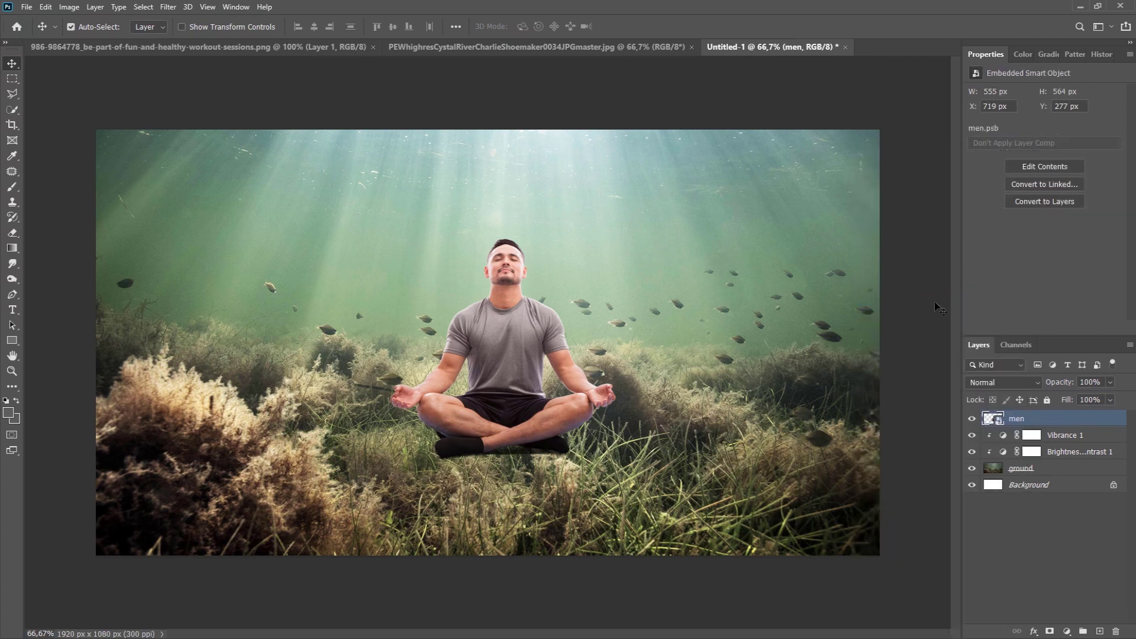
{"action": "left_click", "coordinate": [167, 8]}
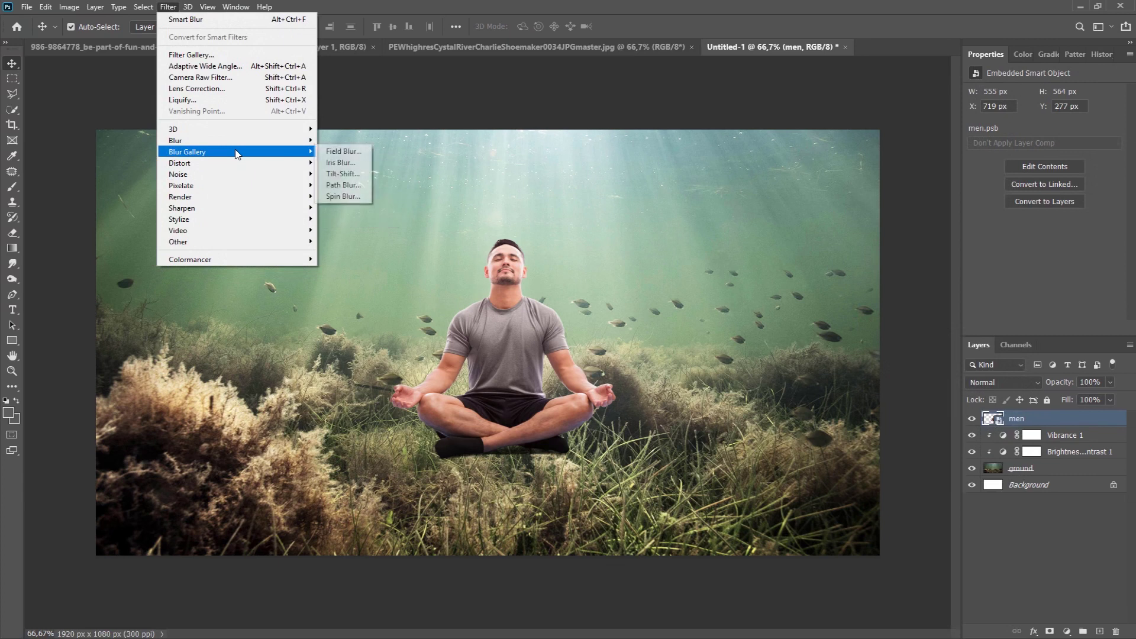
{"action": "mouse_move", "coordinate": [247, 146]}
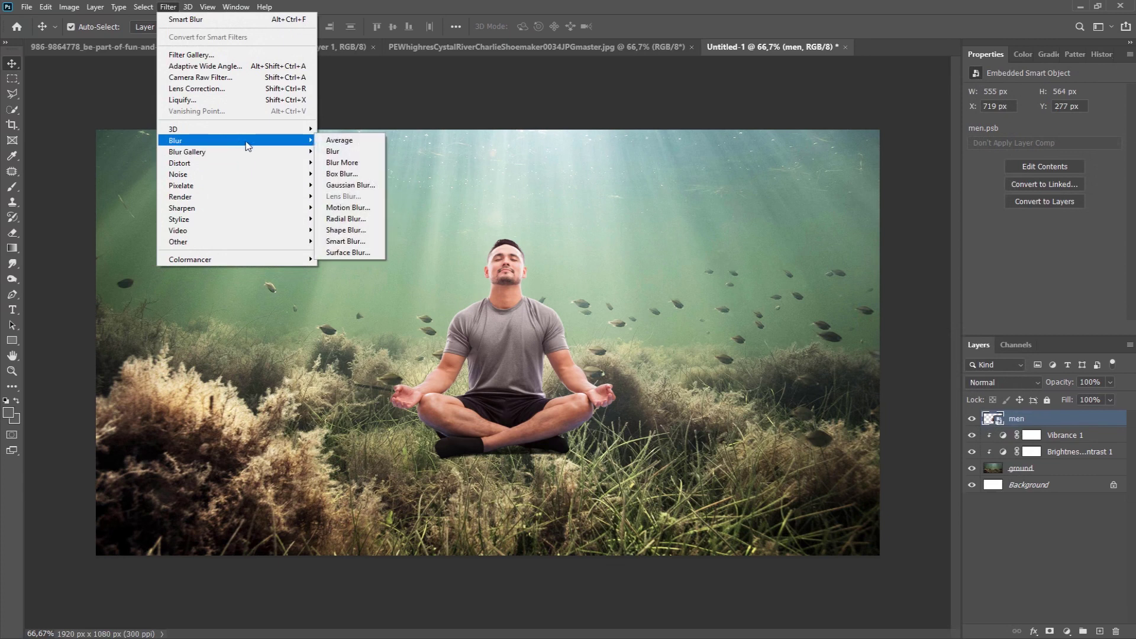
{"action": "left_click", "coordinate": [348, 242]}
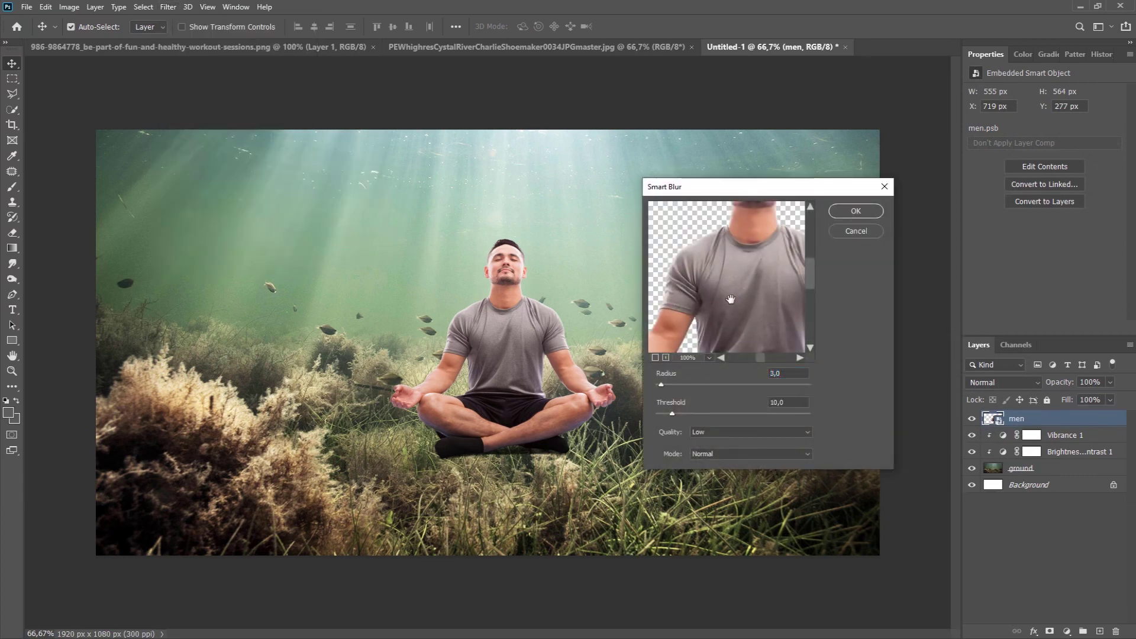
{"action": "left_click", "coordinate": [855, 211]}
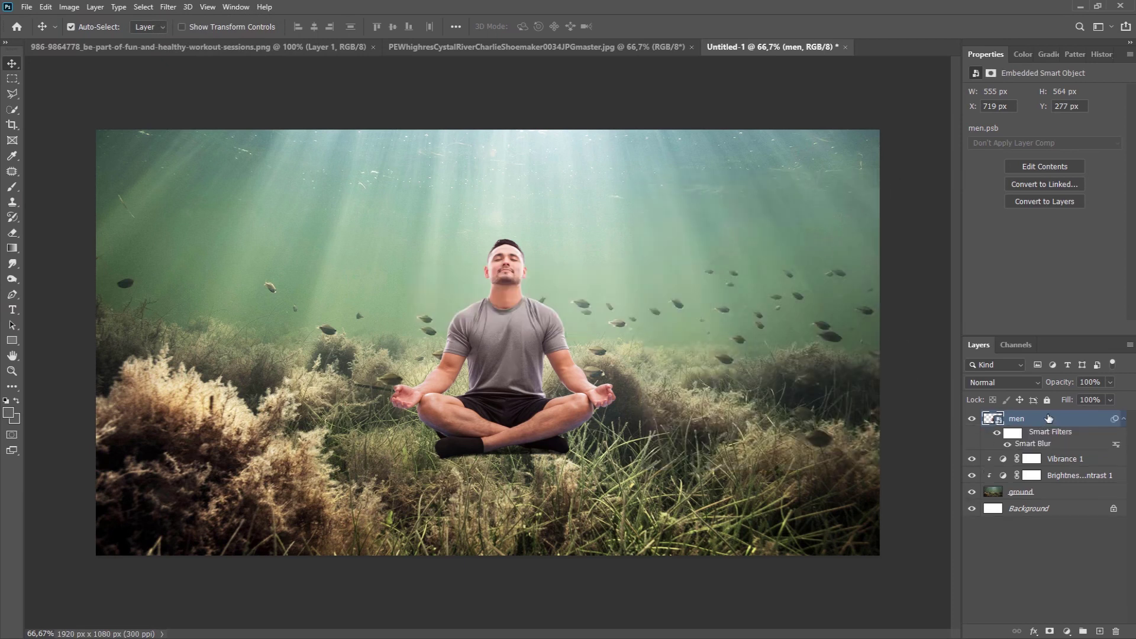
- Add a layer mask to the men layer and choose the 134 px Grass brush, checking its Shape Dynamics settings
{"action": "left_click", "coordinate": [1050, 631]}
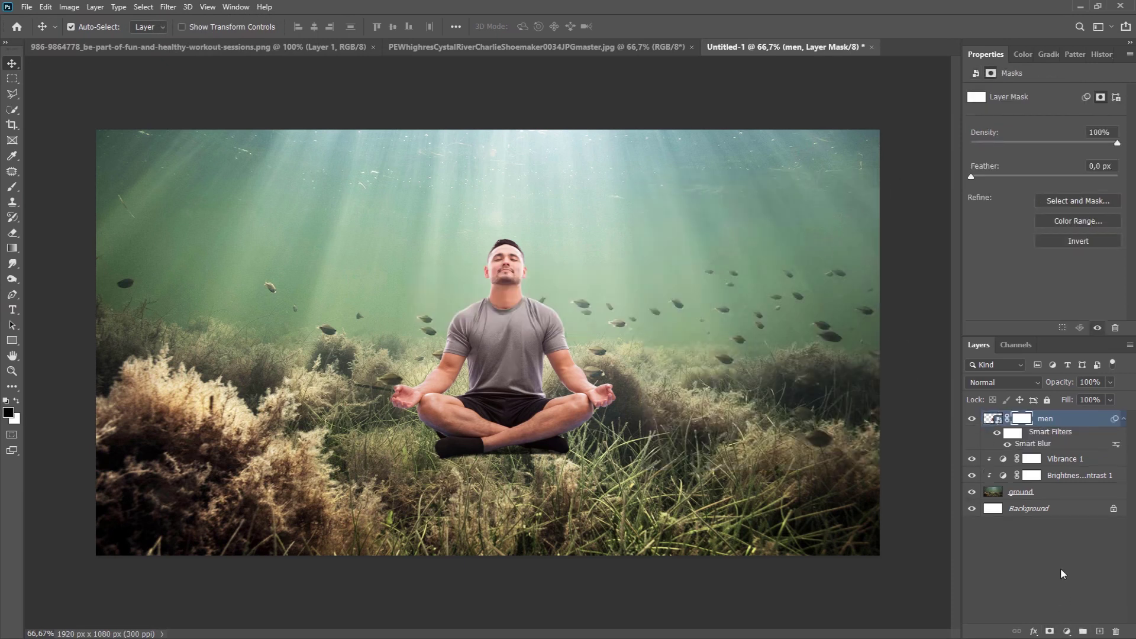
{"action": "left_click", "coordinate": [14, 189]}
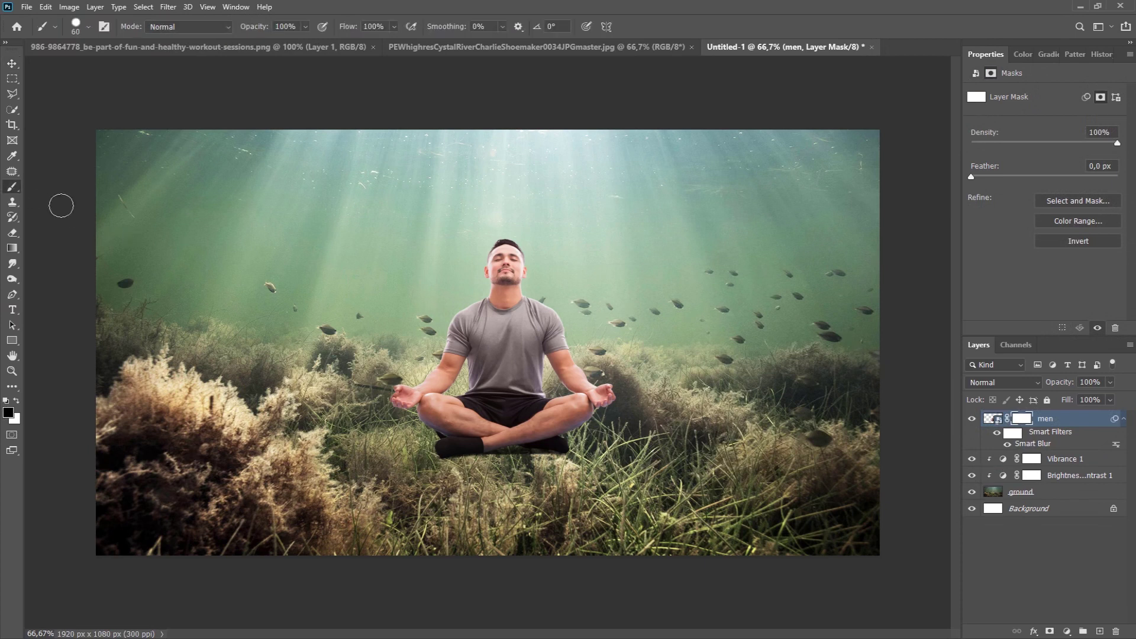
{"action": "right_click", "coordinate": [559, 390]}
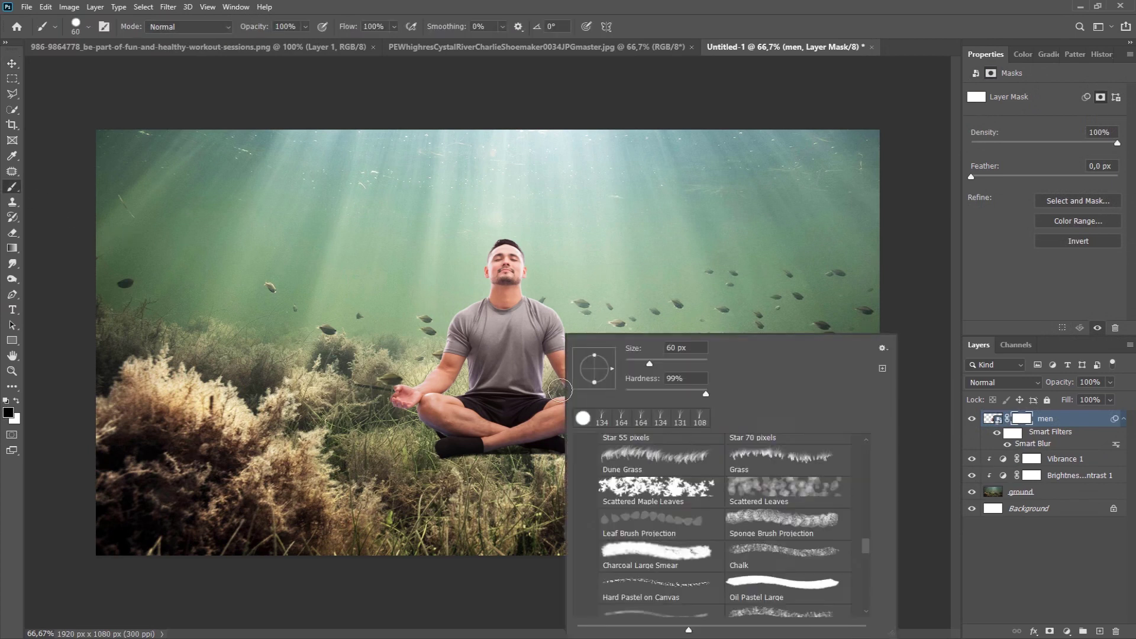
{"action": "left_click", "coordinate": [769, 467]}
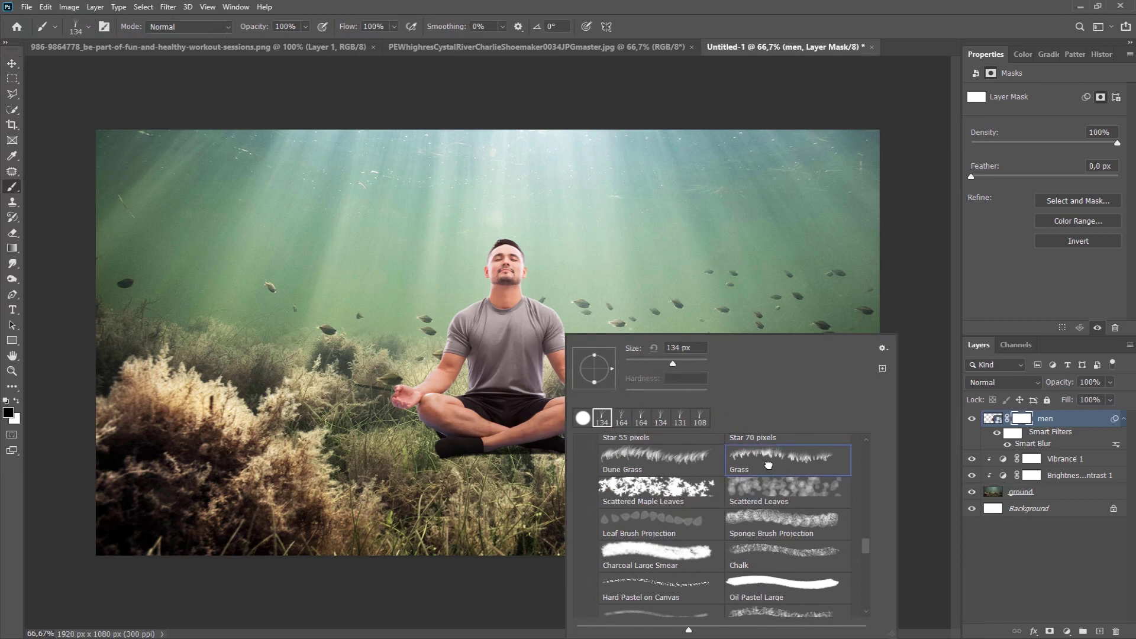
{"action": "left_click", "coordinate": [663, 34]}
{"action": "left_click", "coordinate": [105, 27]}
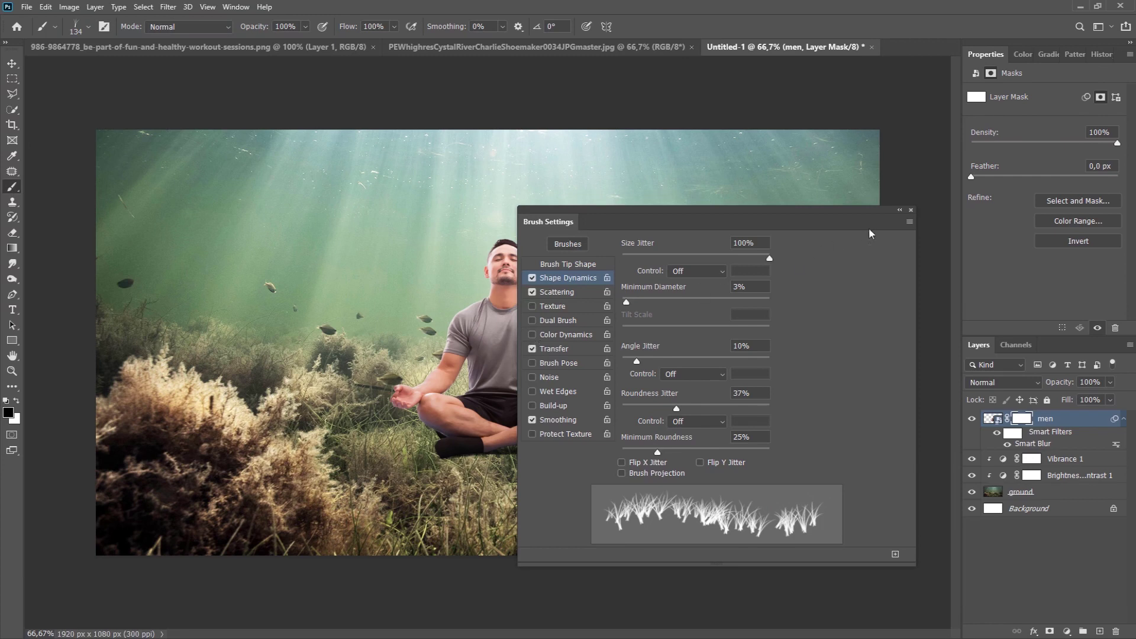
{"action": "left_click", "coordinate": [911, 211]}
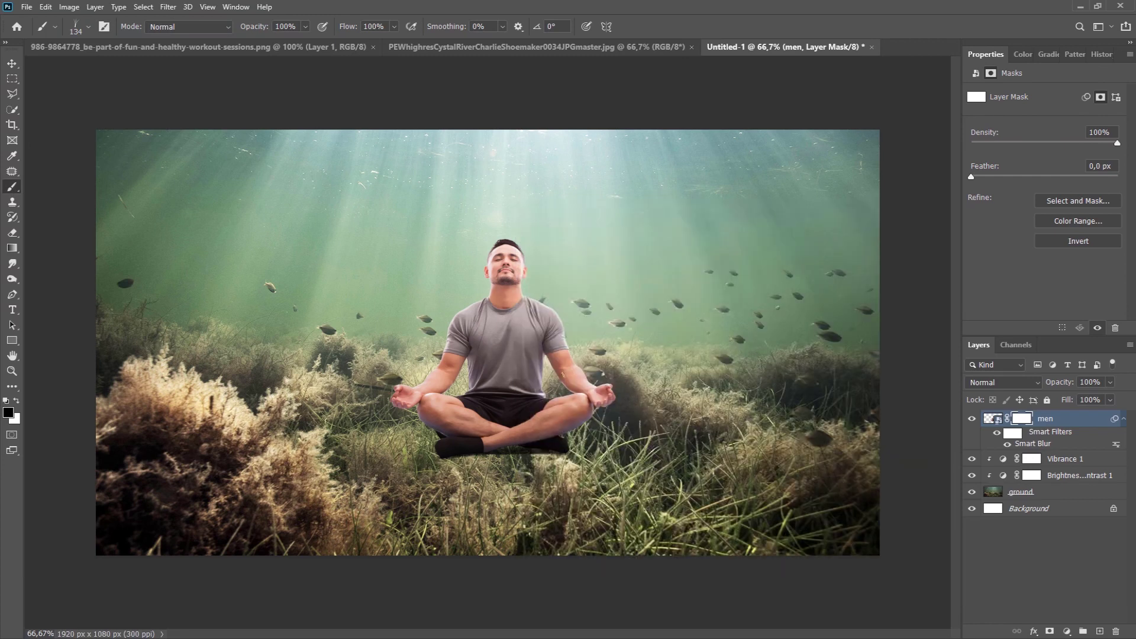
- Stamp black grass shapes on the men layer's mask between the shirt and the man's left elbow
{"action": "scroll", "coordinate": [561, 382], "scroll_direction": "up", "scroll_amount": 5}
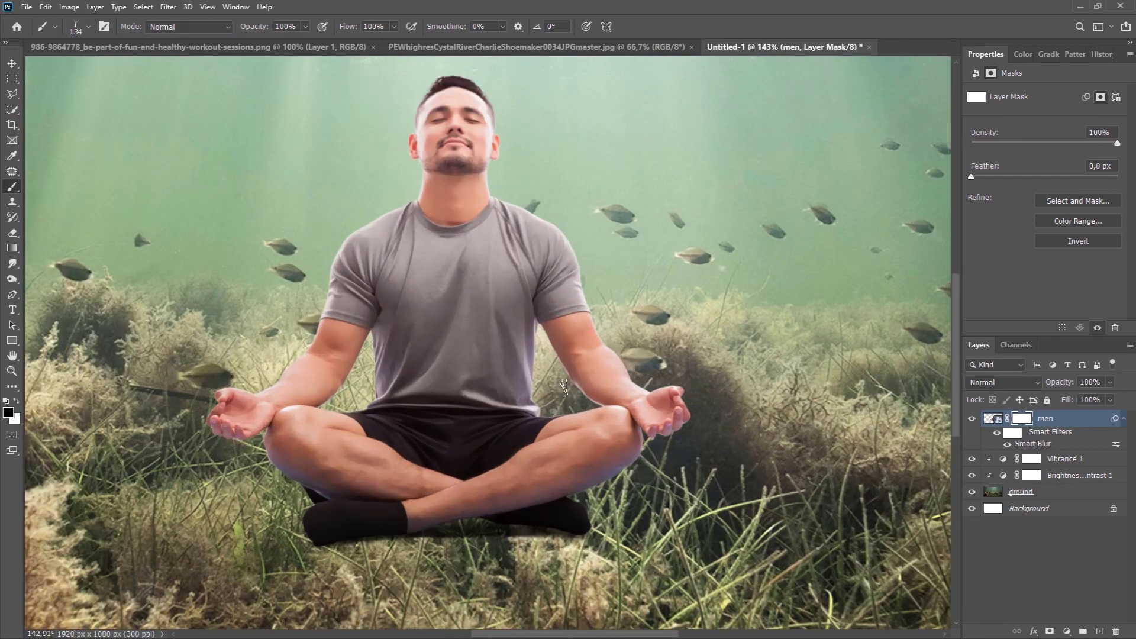
{"action": "left_click_drag", "start_coordinate": [568, 380], "coordinate": [571, 357]}
{"action": "left_click", "coordinate": [571, 357]}
{"action": "left_click", "coordinate": [533, 353]}
{"action": "left_click", "coordinate": [577, 360]}
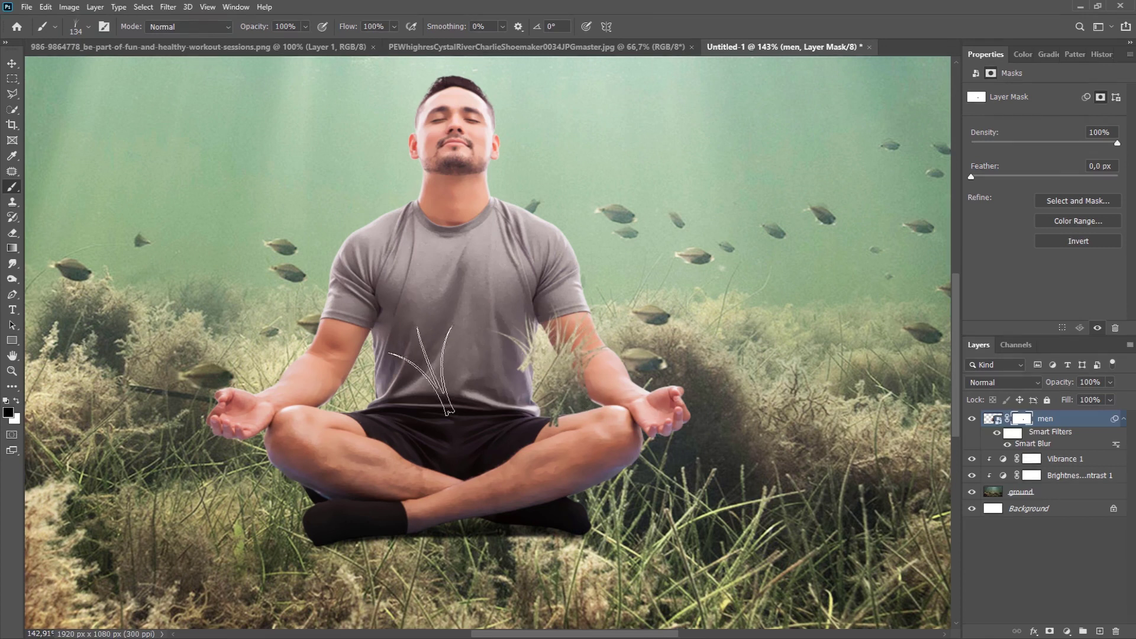
- Paint white on the mask with a 72 px hard round brush to restore the man's waist and shorts
{"action": "right_click", "coordinate": [355, 298]}
{"action": "left_click", "coordinate": [408, 379]}
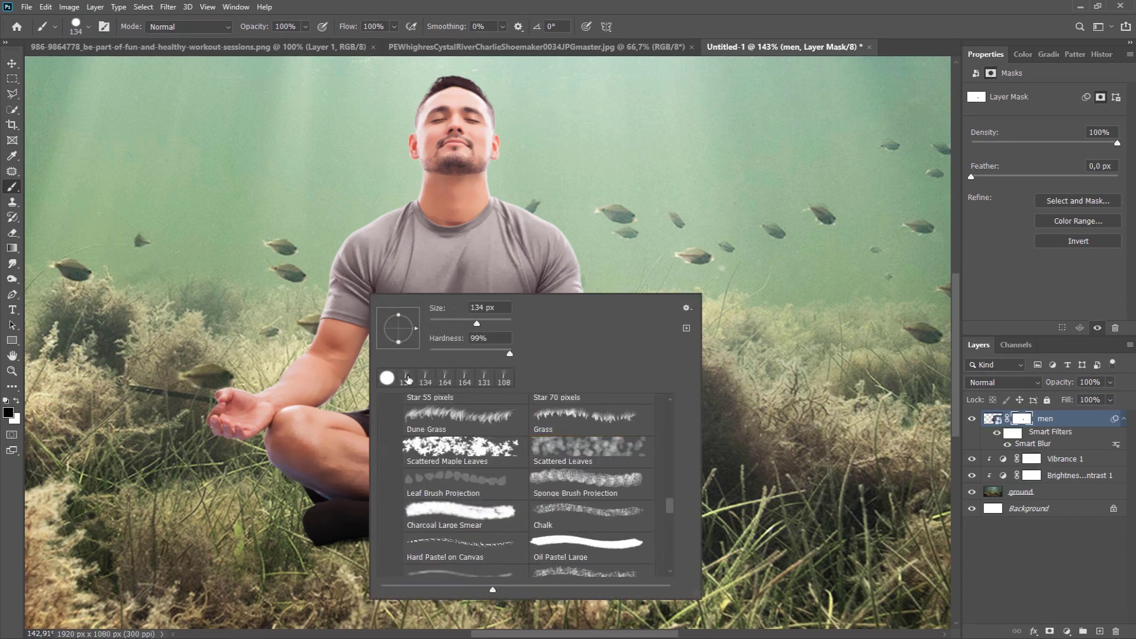
{"action": "key", "text": "Return"}
{"action": "key", "text": "x"}
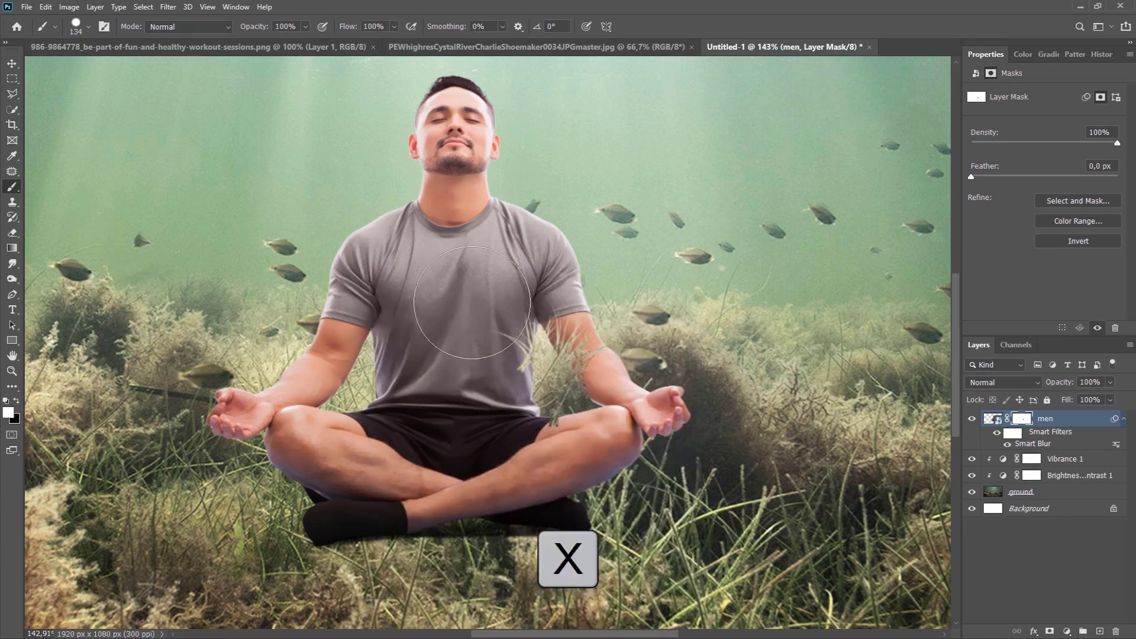
{"action": "left_click_drag", "start_coordinate": [474, 395], "coordinate": [450, 406]}
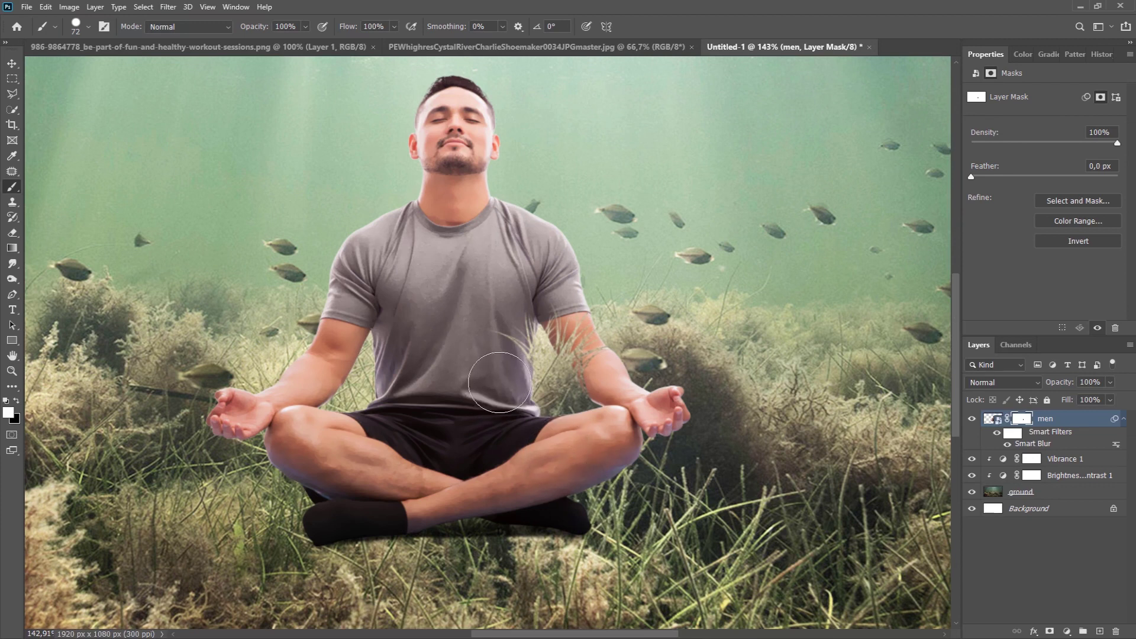
- Stamp black 134 px grass shapes on the mask over the man's right elbow and the adjacent side of the shirt
{"action": "right_click", "coordinate": [462, 349]}
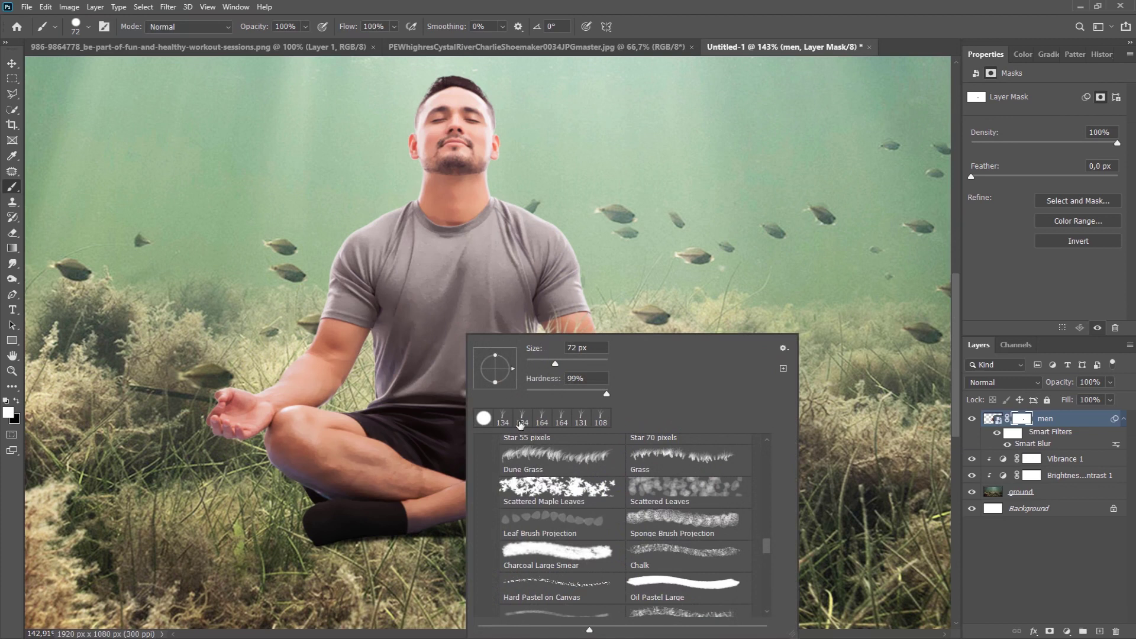
{"action": "left_click", "coordinate": [508, 425]}
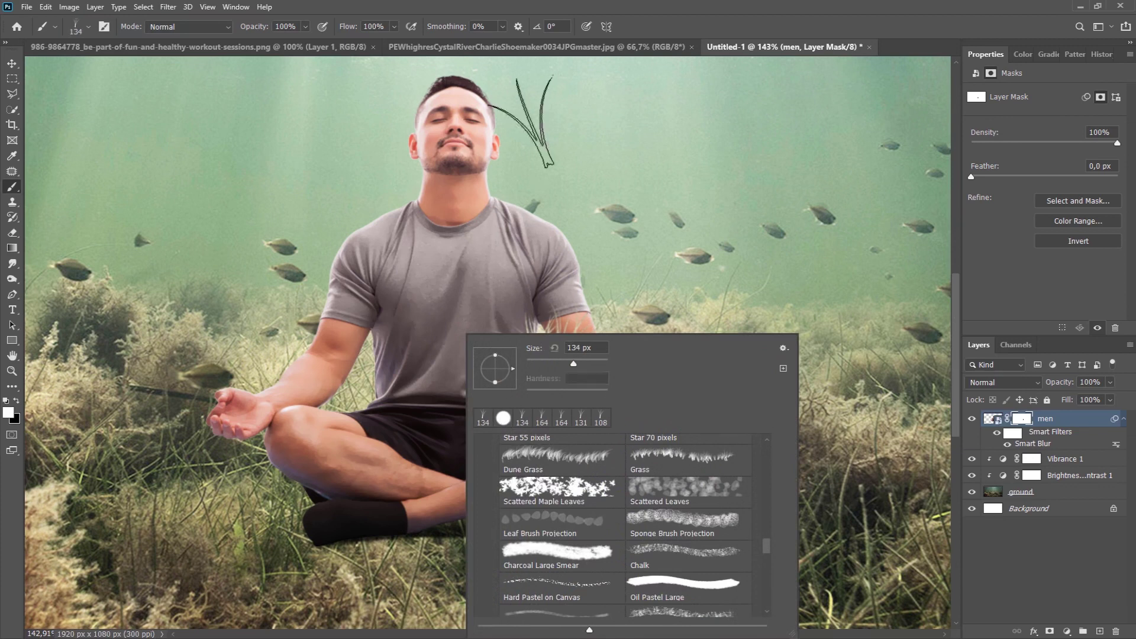
{"action": "left_click", "coordinate": [521, 119]}
{"action": "key", "text": "x"}
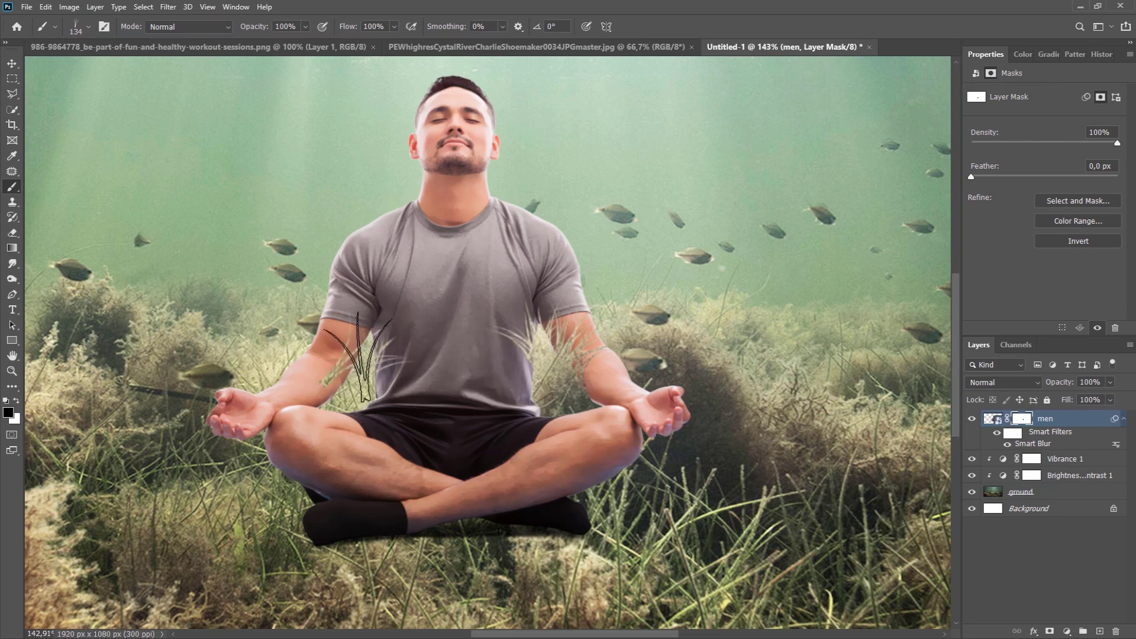
- Restore the man's right forearm and elbow on the mask in white with a 49 px hard round brush
{"action": "key", "text": "x"}
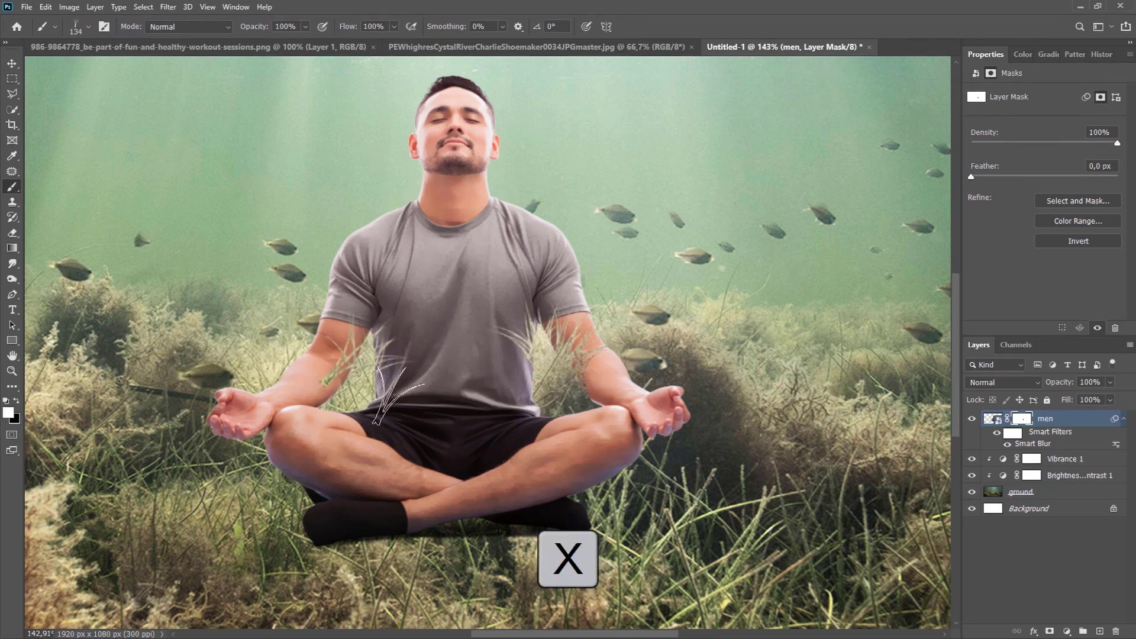
{"action": "right_click", "coordinate": [422, 393]}
{"action": "left_click", "coordinate": [459, 420]}
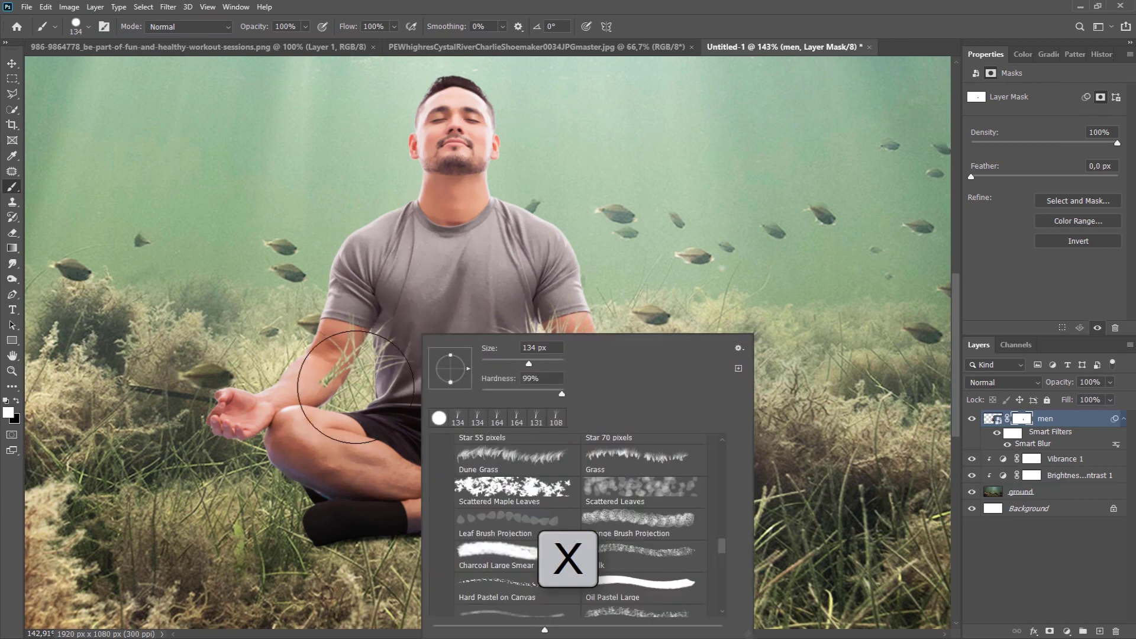
{"action": "left_click_drag", "start_coordinate": [355, 387], "coordinate": [317, 380]}
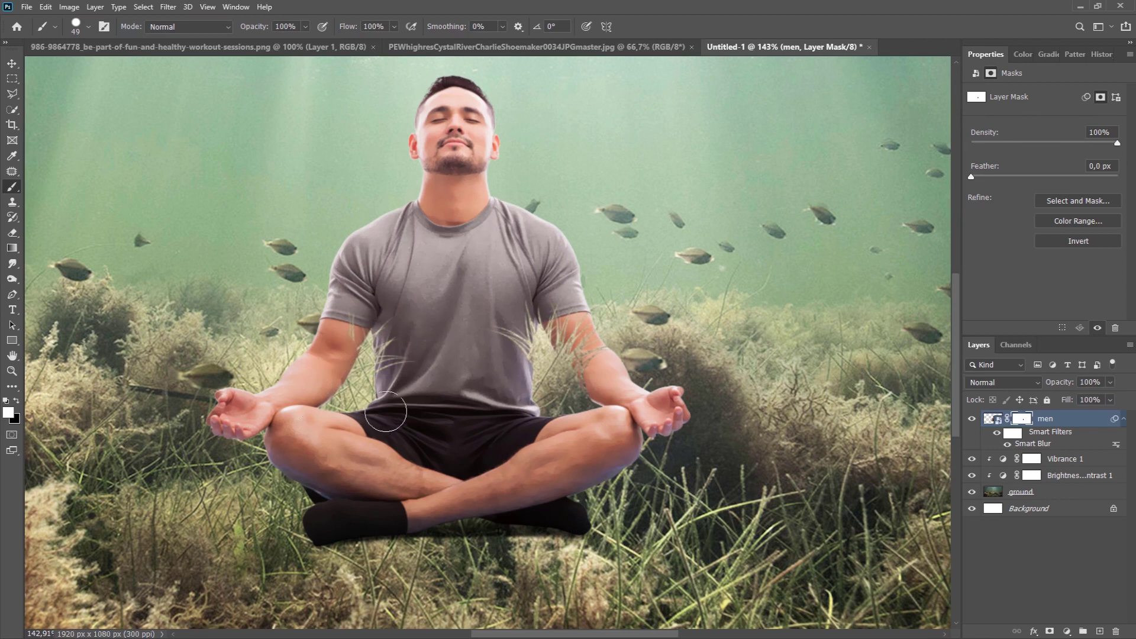
{"action": "mouse_move", "coordinate": [347, 341]}
{"action": "left_mouse_down"}
{"action": "mouse_move", "coordinate": [341, 325]}
{"action": "mouse_move", "coordinate": [341, 342]}
{"action": "left_mouse_up"}
- Stamp black 134 px grass shapes on the men layer's mask between the man's right arm and the side of his shirt
{"action": "right_click", "coordinate": [456, 361]}
{"action": "left_click", "coordinate": [498, 417]}
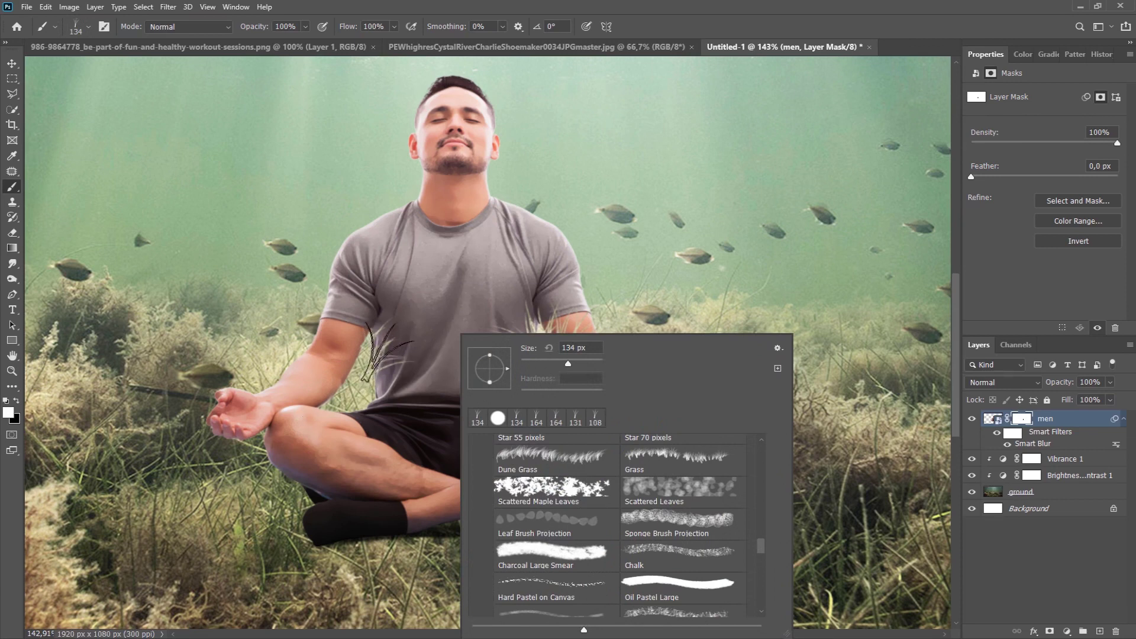
{"action": "left_click", "coordinate": [385, 355]}
{"action": "key", "text": "x"}
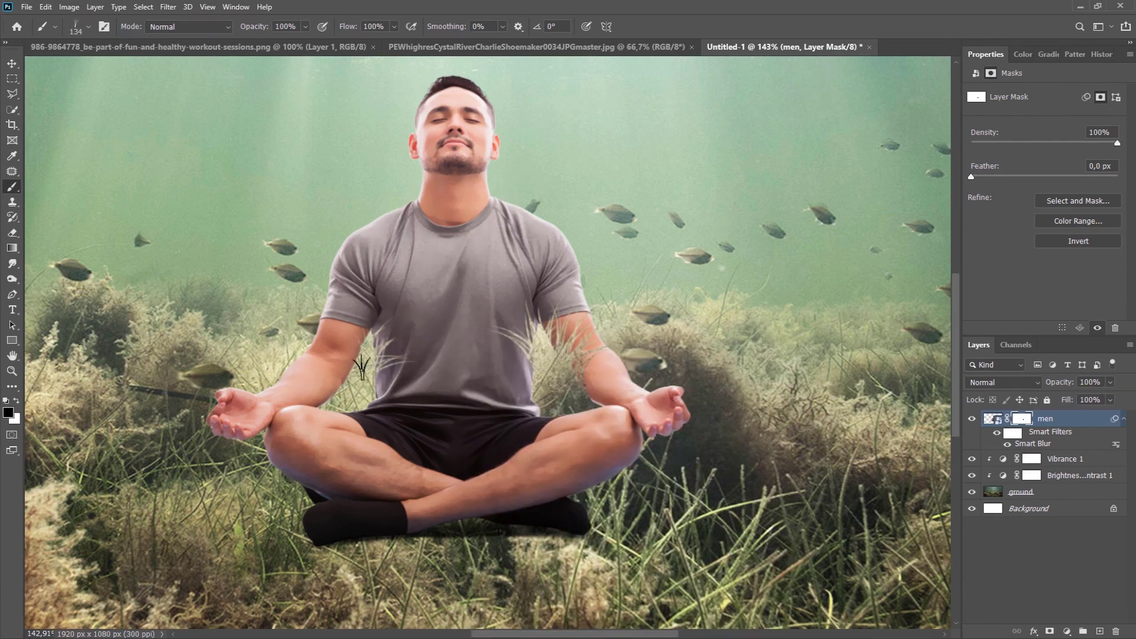
{"action": "left_click", "coordinate": [378, 367]}
{"action": "left_click", "coordinate": [356, 370]}
{"action": "left_click", "coordinate": [349, 378]}
{"action": "left_click", "coordinate": [354, 393]}
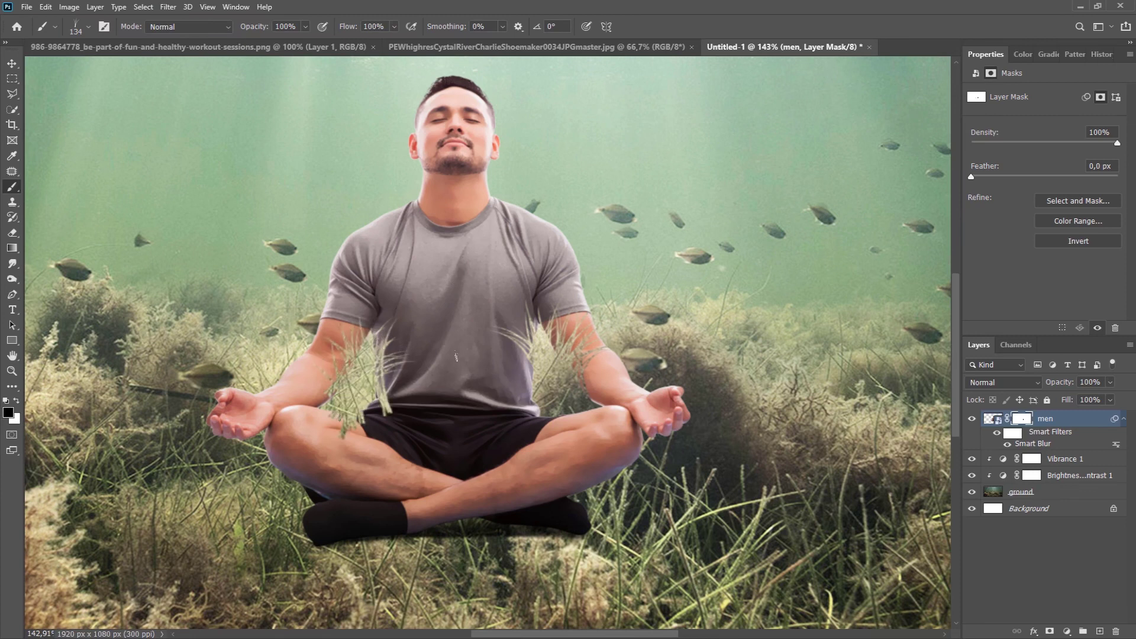
- Restore the shirt hem and shorts waistband near the man's right hip on the mask in white with a 29 px hard round brush
{"action": "right_click", "coordinate": [546, 358]}
{"action": "left_click", "coordinate": [590, 418]}
{"action": "key", "text": "x"}
{"action": "key", "text": "x"}
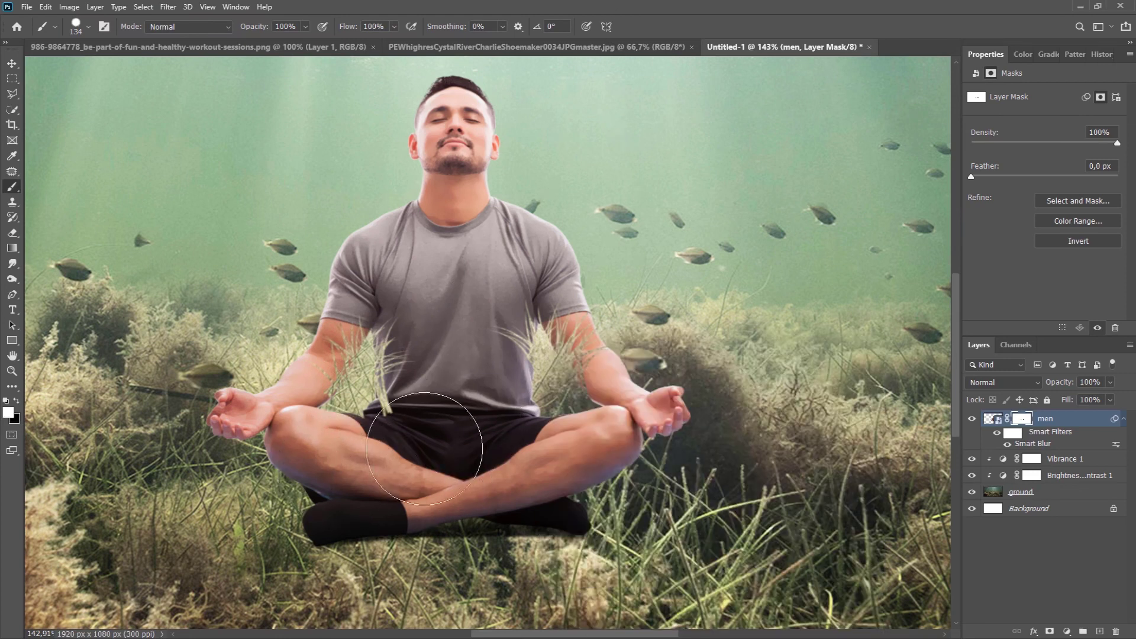
{"action": "left_click_drag", "start_coordinate": [434, 415], "coordinate": [410, 414]}
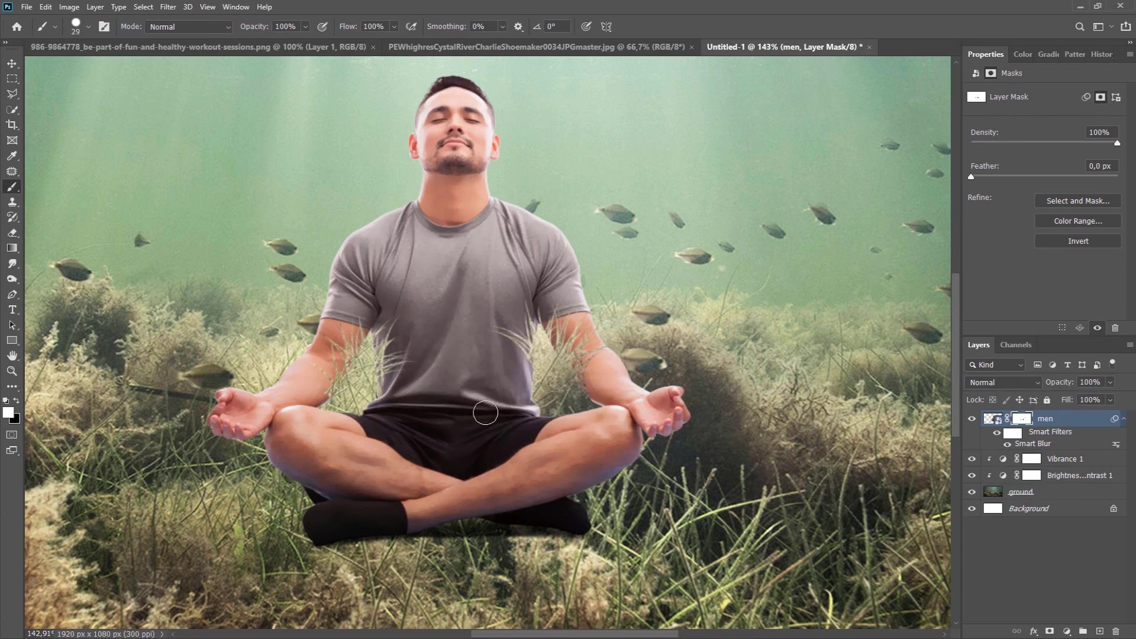
- Clean up the man's right knee and forearm edge on the mask in white with a hard round brush, reduced to 28 px
{"action": "right_click", "coordinate": [487, 412]}
{"action": "left_click", "coordinate": [530, 419]}
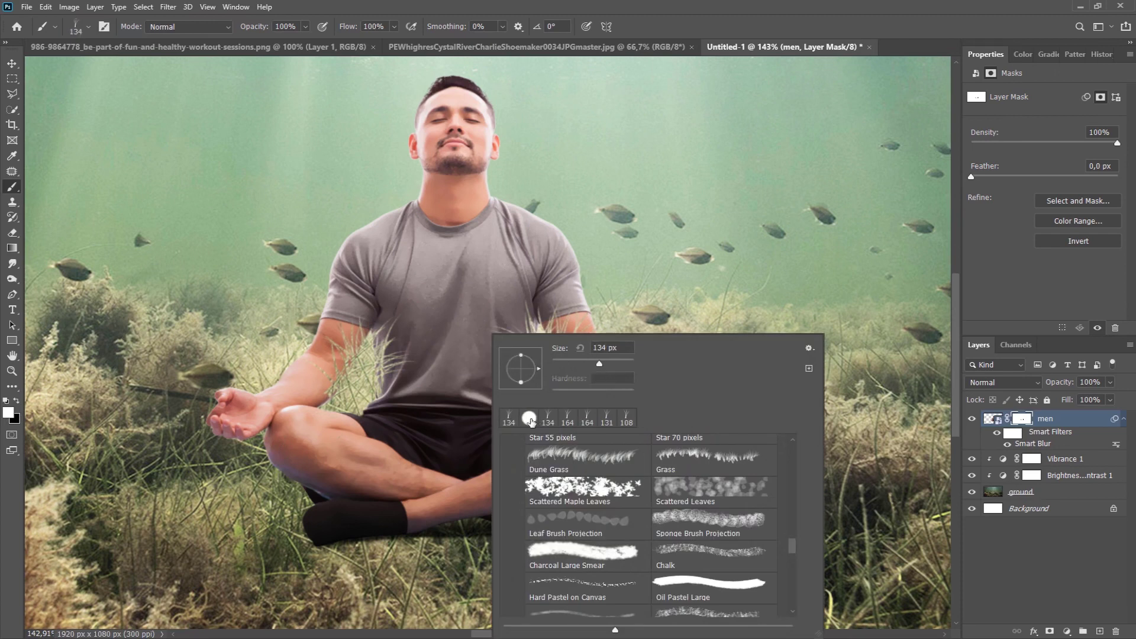
{"action": "left_click", "coordinate": [529, 419]}
{"action": "key", "text": "Return"}
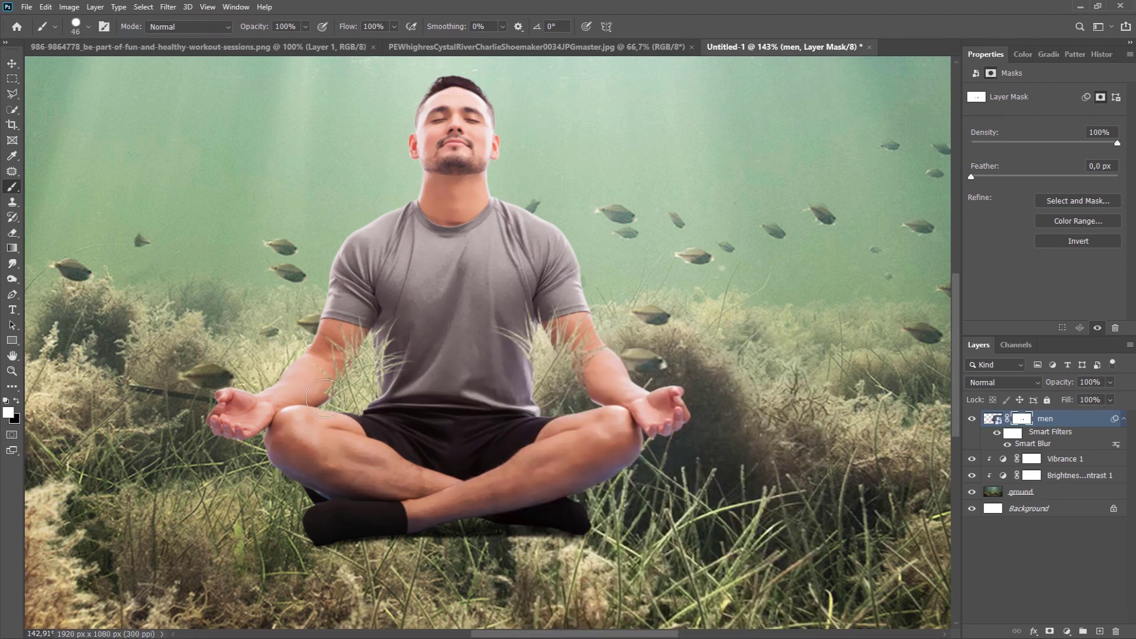
{"action": "left_click_drag", "start_coordinate": [343, 413], "coordinate": [318, 393]}
{"action": "left_click_drag", "start_coordinate": [318, 391], "coordinate": [312, 395]}
- Switch to the grass brush at 193 px and check its Shape Dynamics settings
{"action": "right_click", "coordinate": [484, 419]}
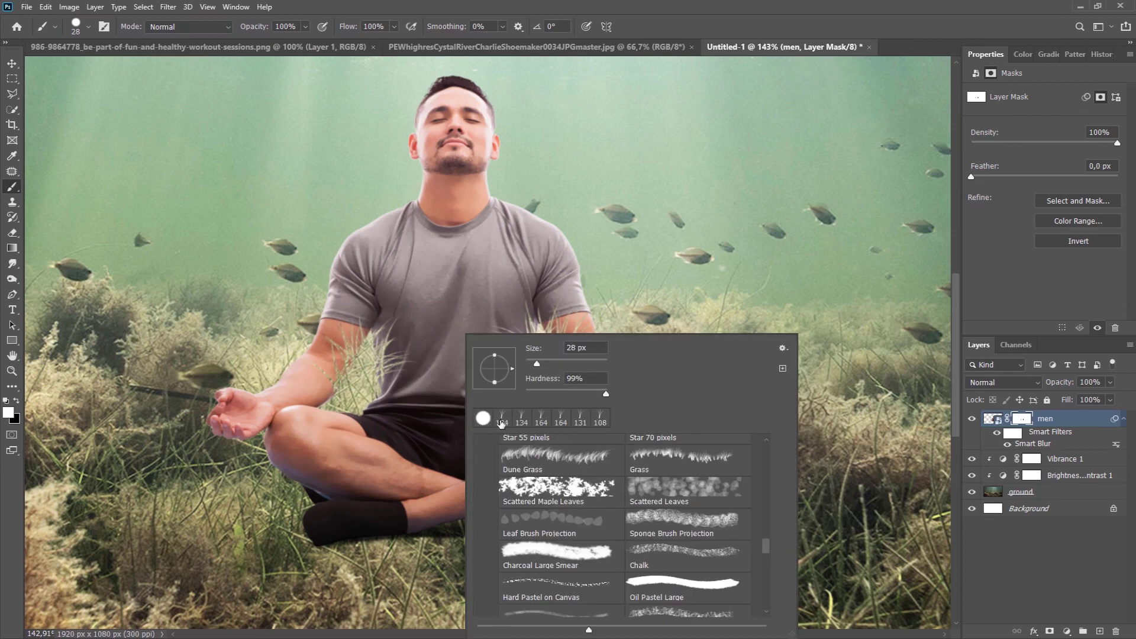
{"action": "left_click", "coordinate": [501, 420]}
{"action": "key", "text": "Return"}
{"action": "mouse_move", "coordinate": [414, 518]}
{"action": "left_mouse_down"}
{"action": "mouse_move", "coordinate": [440, 491]}
{"action": "mouse_move", "coordinate": [315, 507]}
{"action": "left_mouse_up"}
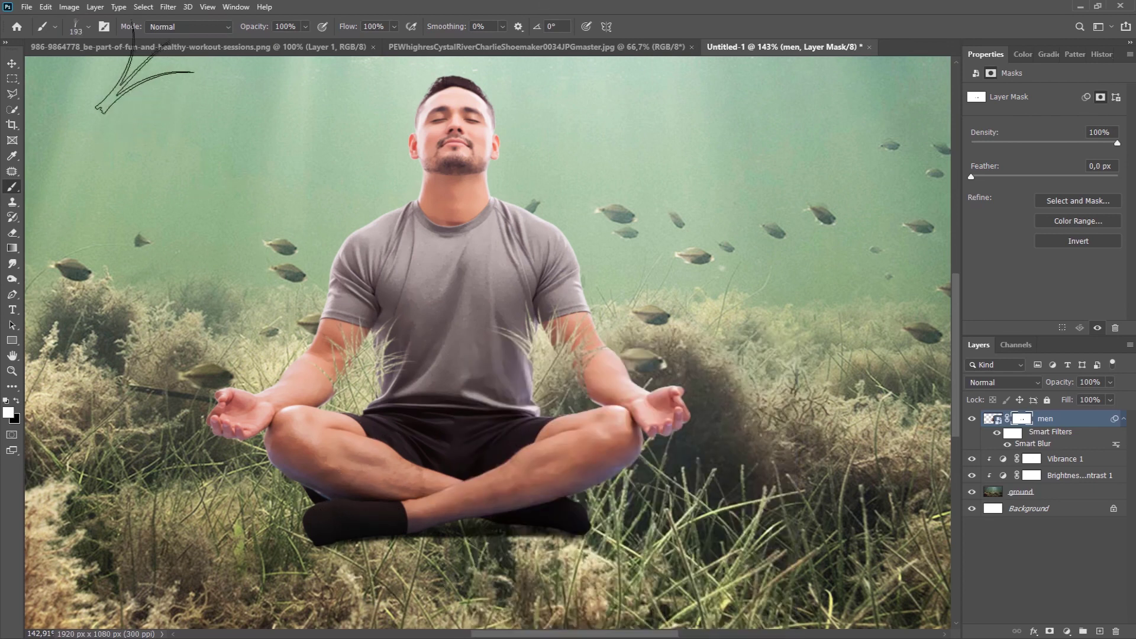
{"action": "left_click", "coordinate": [104, 27]}
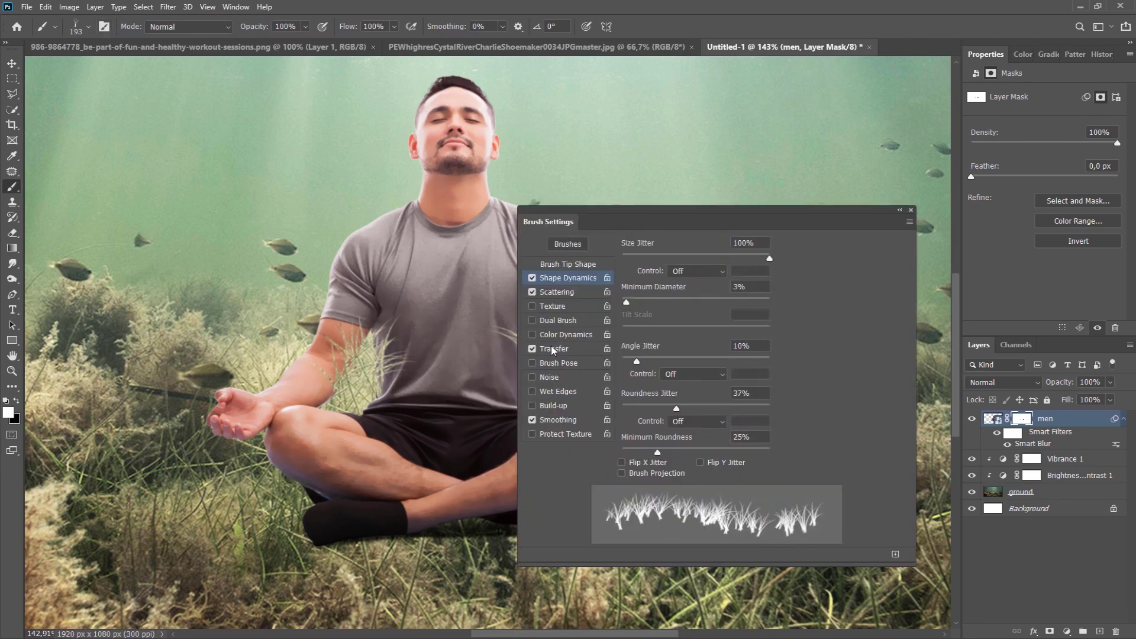
{"action": "left_click", "coordinate": [911, 210]}
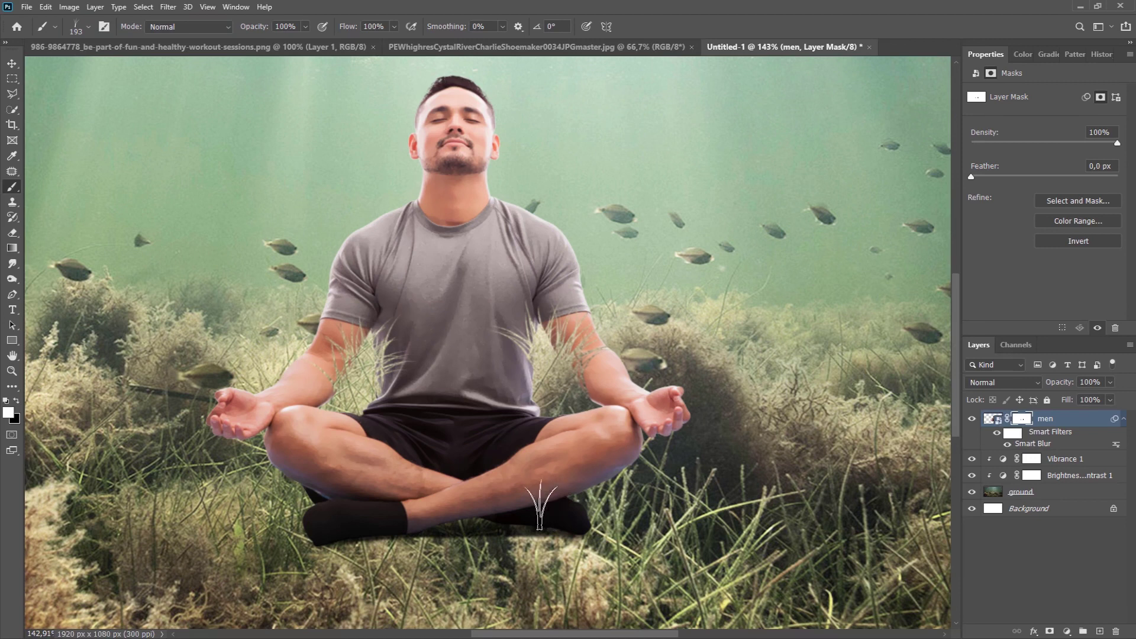
- Paint black 193 px grass shapes on the men layer's mask over the man's crossed legs and feet, up to his hands
{"action": "left_click", "coordinate": [19, 402]}
{"action": "mouse_move", "coordinate": [361, 513]}
{"action": "left_mouse_down"}
{"action": "mouse_move", "coordinate": [645, 510]}
{"action": "mouse_move", "coordinate": [333, 521]}
{"action": "mouse_move", "coordinate": [263, 520]}
{"action": "mouse_move", "coordinate": [405, 516]}
{"action": "mouse_move", "coordinate": [266, 494]}
{"action": "left_mouse_up"}
{"action": "mouse_move", "coordinate": [196, 453]}
{"action": "left_mouse_down"}
{"action": "mouse_move", "coordinate": [379, 515]}
{"action": "mouse_move", "coordinate": [692, 485]}
{"action": "left_mouse_up"}
{"action": "scroll", "coordinate": [556, 491], "scroll_direction": "down", "scroll_amount": 3}
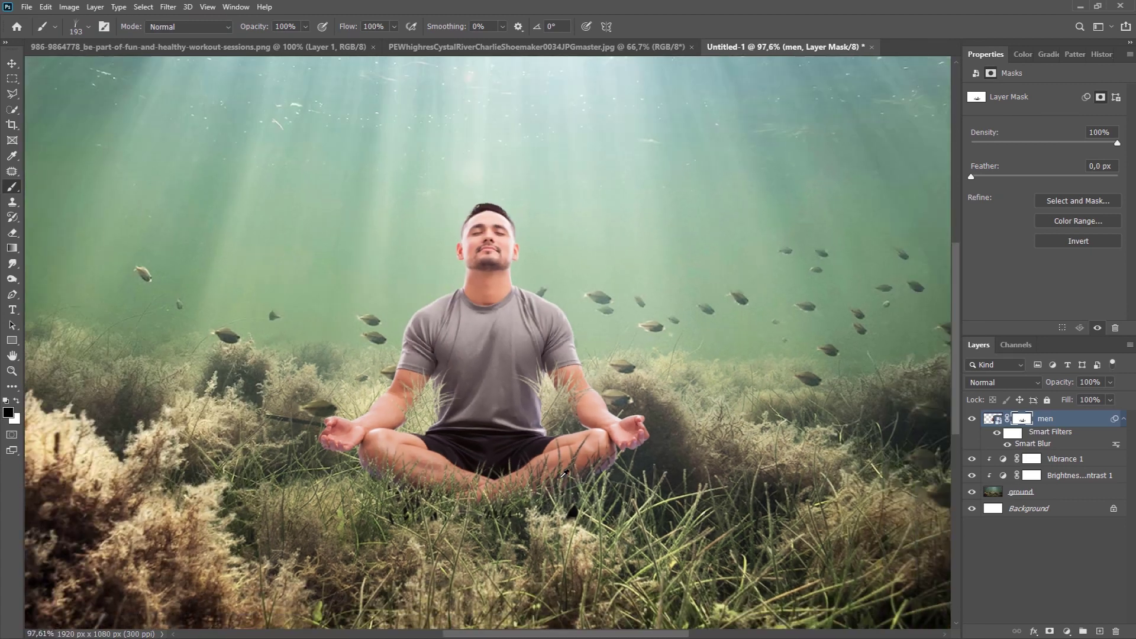
{"action": "mouse_move", "coordinate": [362, 475]}
{"action": "left_mouse_down"}
{"action": "mouse_move", "coordinate": [323, 473]}
{"action": "mouse_move", "coordinate": [593, 481]}
{"action": "mouse_move", "coordinate": [644, 457]}
{"action": "mouse_move", "coordinate": [599, 452]}
{"action": "mouse_move", "coordinate": [627, 426]}
{"action": "mouse_move", "coordinate": [461, 450]}
{"action": "mouse_move", "coordinate": [343, 435]}
{"action": "left_mouse_up"}
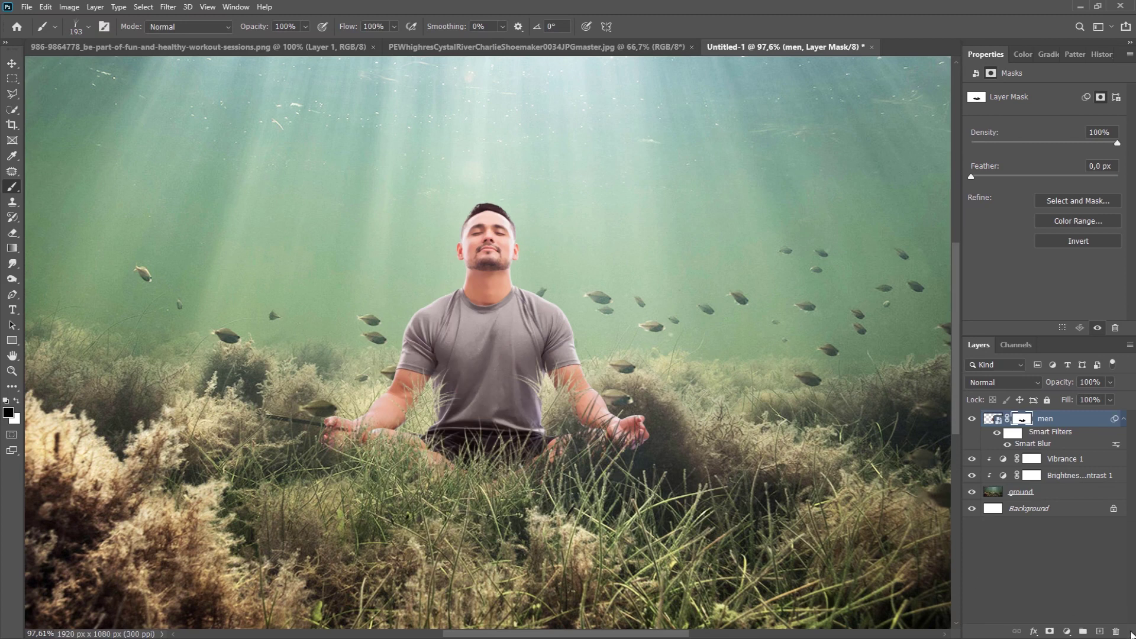
- Add a new layer named shadow above the men layer and set its blend mode to Overlay
{"action": "left_click", "coordinate": [1100, 632]}
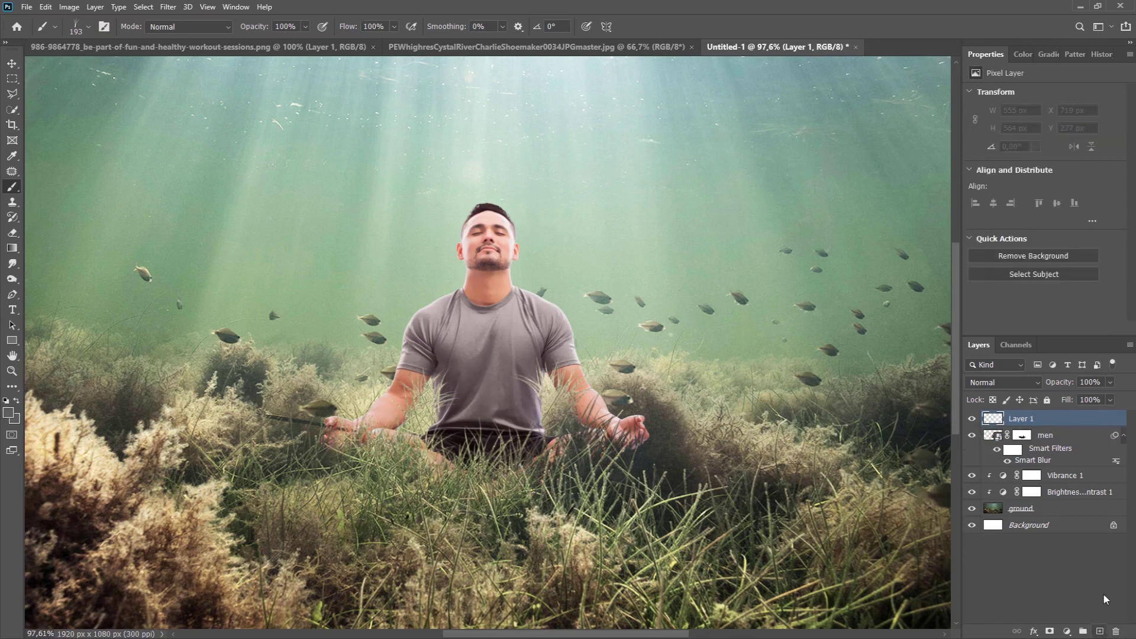
{"action": "double_click", "coordinate": [1027, 420]}
{"action": "key", "text": "Return"}
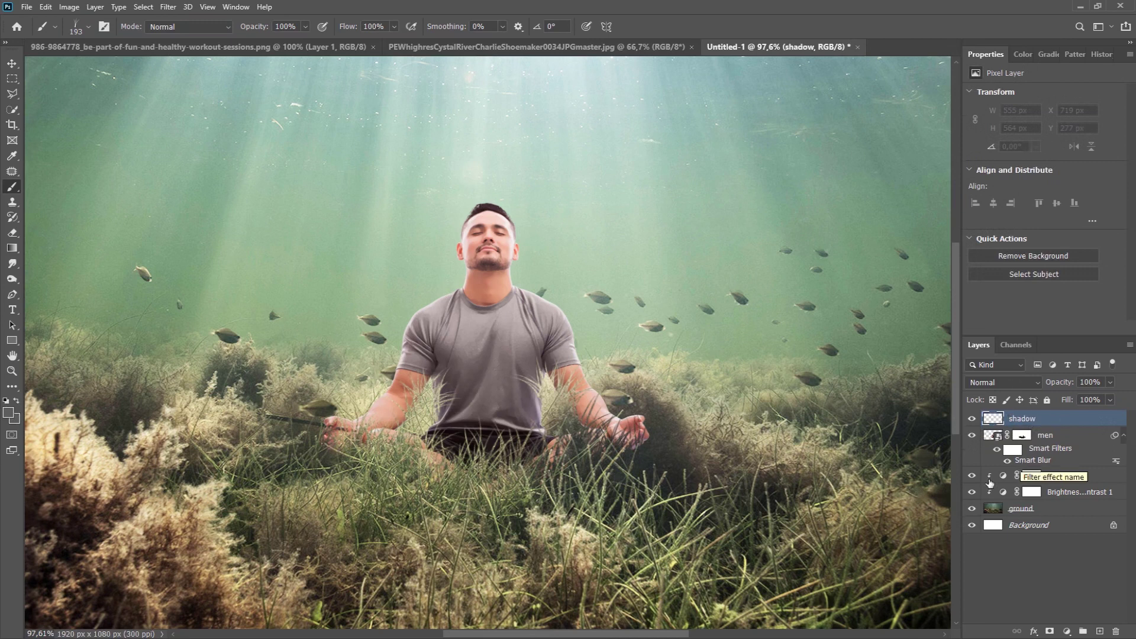
{"action": "left_click", "coordinate": [1024, 382]}
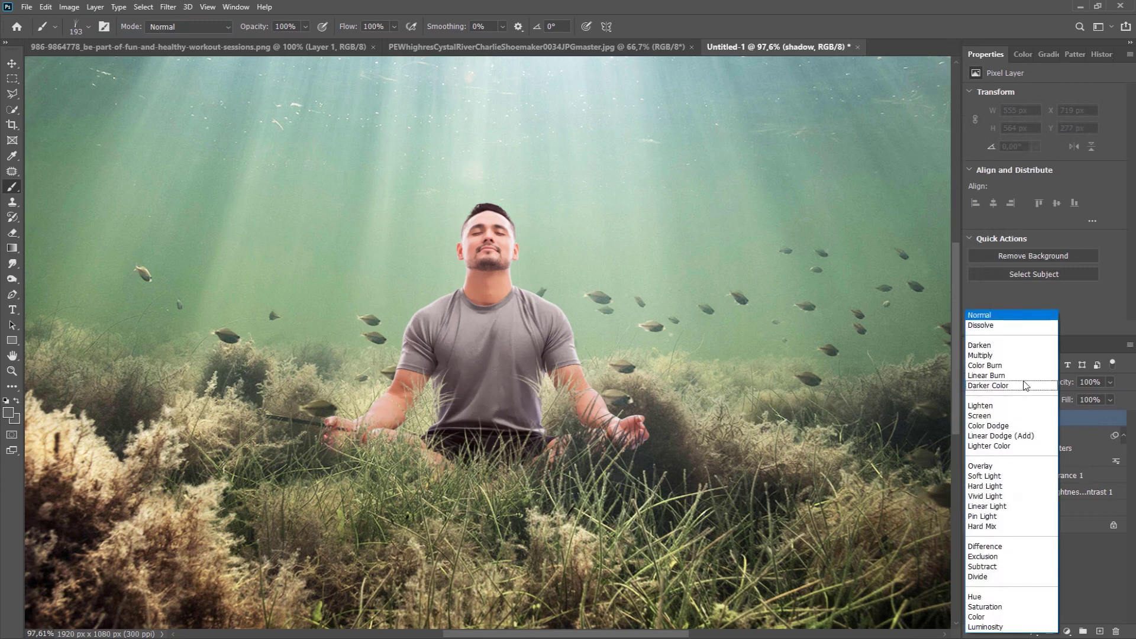
{"action": "left_click", "coordinate": [988, 466]}
- Paint grey shading on the shadow layer over the grass around the man's lap with a large round brush
{"action": "left_click", "coordinate": [1021, 55]}
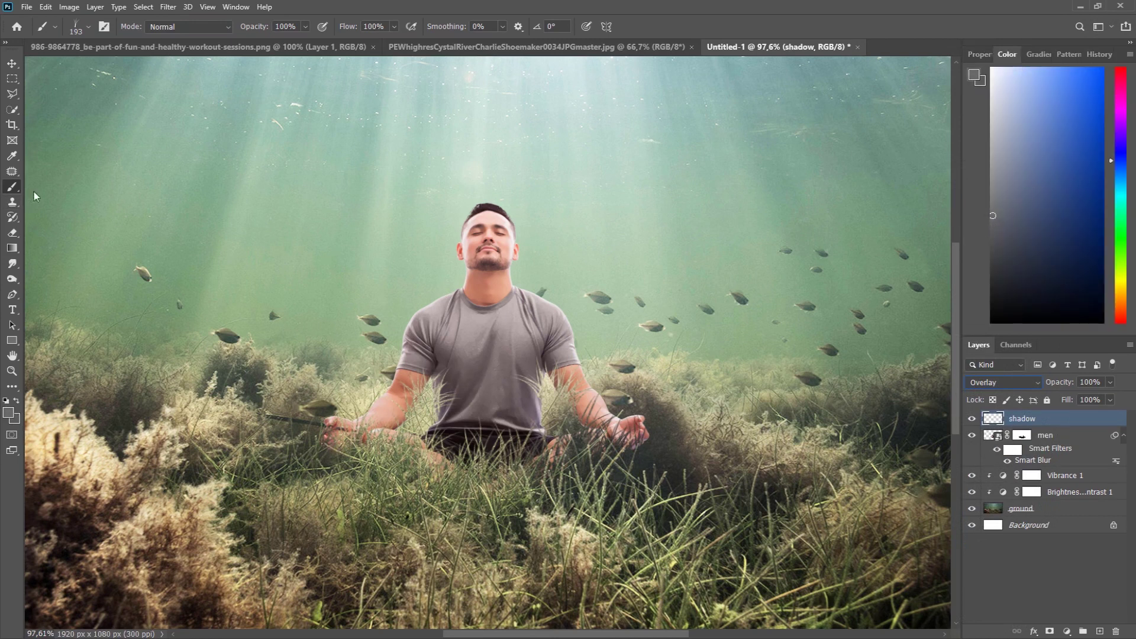
{"action": "right_click", "coordinate": [361, 305]}
{"action": "left_click", "coordinate": [417, 389]}
{"action": "key", "text": "Return"}
{"action": "left_click_drag", "start_coordinate": [626, 333], "coordinate": [626, 326]}
{"action": "mouse_move", "coordinate": [334, 455]}
{"action": "left_mouse_down"}
{"action": "mouse_move", "coordinate": [621, 454]}
{"action": "mouse_move", "coordinate": [337, 455]}
{"action": "mouse_move", "coordinate": [349, 430]}
{"action": "mouse_move", "coordinate": [357, 448]}
{"action": "mouse_move", "coordinate": [313, 466]}
{"action": "mouse_move", "coordinate": [330, 476]}
{"action": "mouse_move", "coordinate": [288, 484]}
{"action": "mouse_move", "coordinate": [474, 489]}
{"action": "mouse_move", "coordinate": [430, 473]}
{"action": "mouse_move", "coordinate": [616, 471]}
{"action": "mouse_move", "coordinate": [622, 460]}
{"action": "mouse_move", "coordinate": [605, 466]}
{"action": "mouse_move", "coordinate": [775, 435]}
{"action": "mouse_move", "coordinate": [340, 441]}
{"action": "mouse_move", "coordinate": [352, 461]}
{"action": "mouse_move", "coordinate": [348, 447]}
{"action": "mouse_move", "coordinate": [572, 468]}
{"action": "left_mouse_up"}
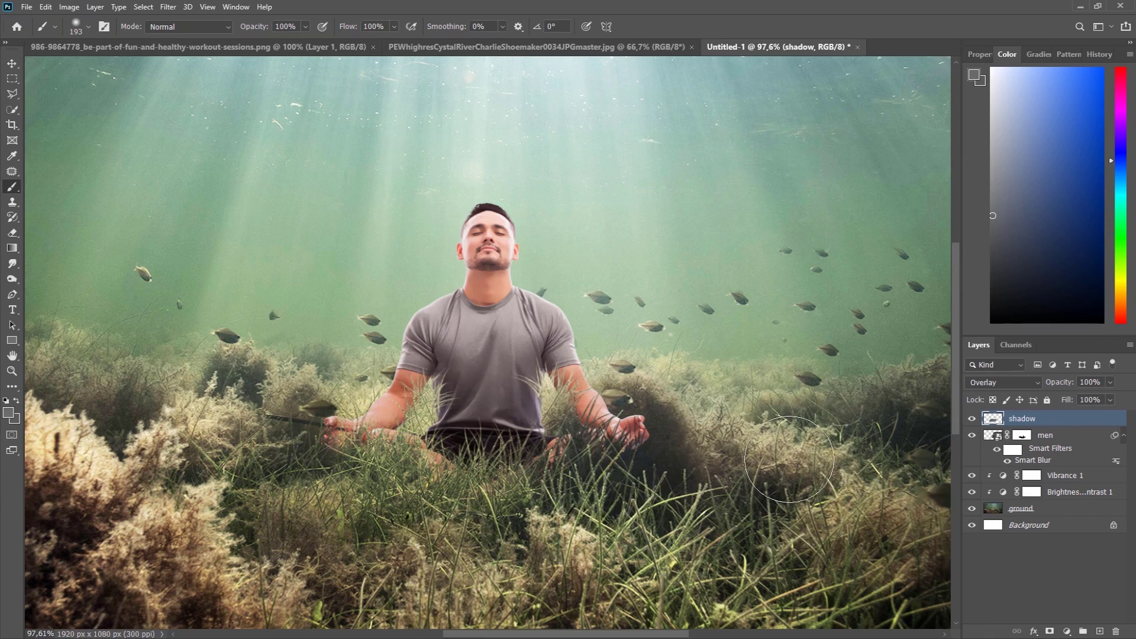
- Add a Vibrance adjustment clipped to the men layer with Vibrance -79 and Saturation +100
{"action": "left_click", "coordinate": [12, 79]}
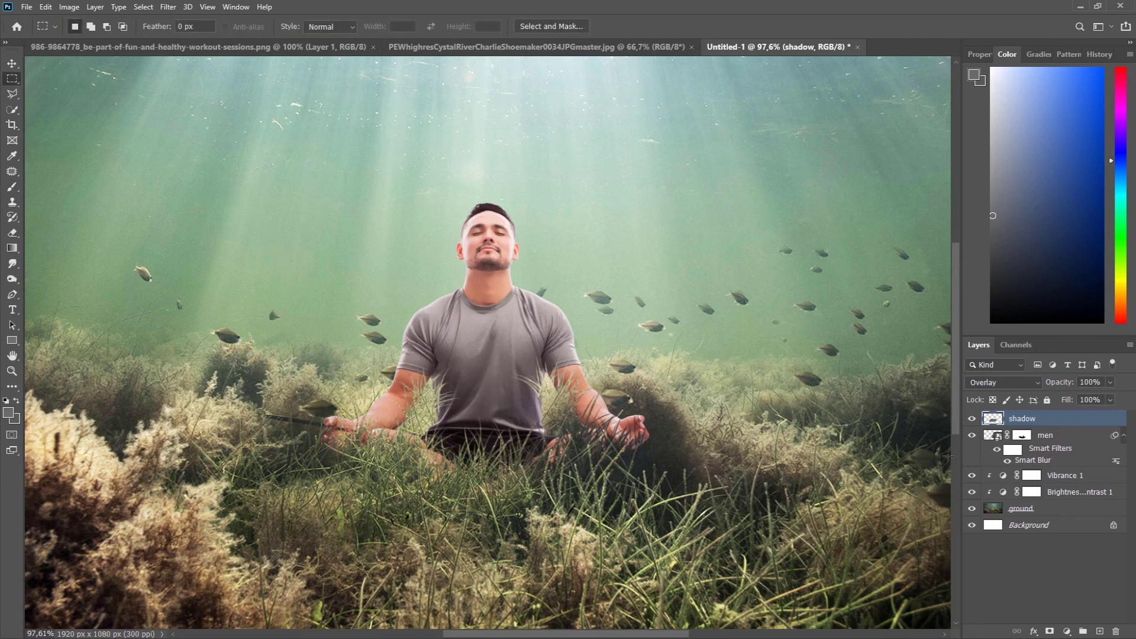
{"action": "left_click", "coordinate": [1036, 439]}
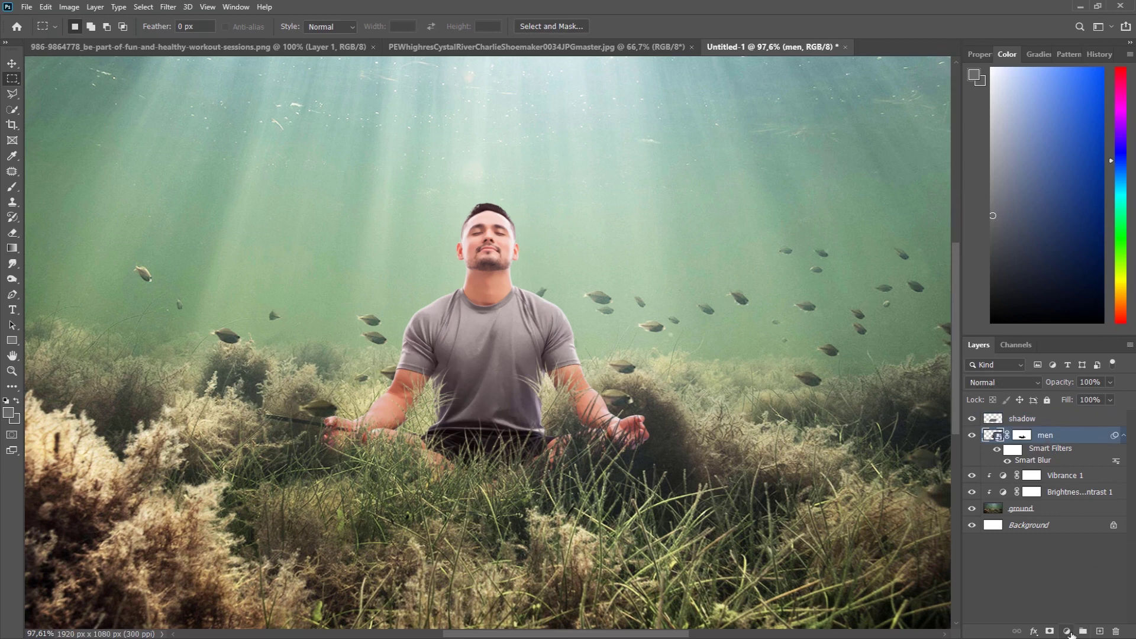
{"action": "left_click", "coordinate": [1068, 632]}
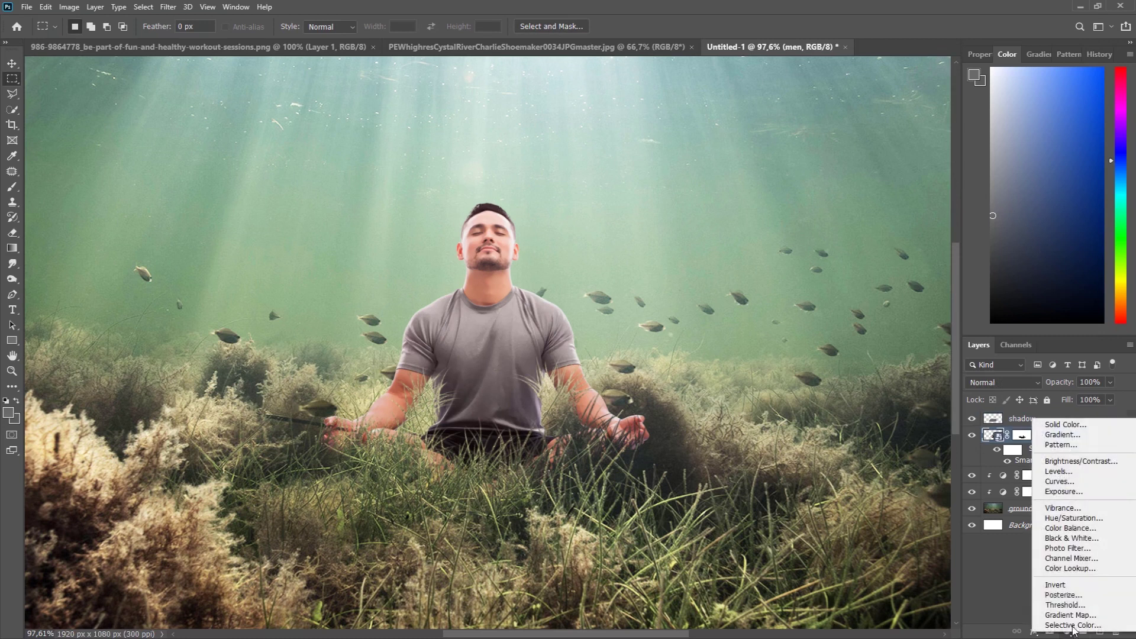
{"action": "left_click", "coordinate": [1086, 512]}
{"action": "left_click", "coordinate": [1047, 328]}
{"action": "left_click_drag", "start_coordinate": [1044, 108], "coordinate": [991, 110]}
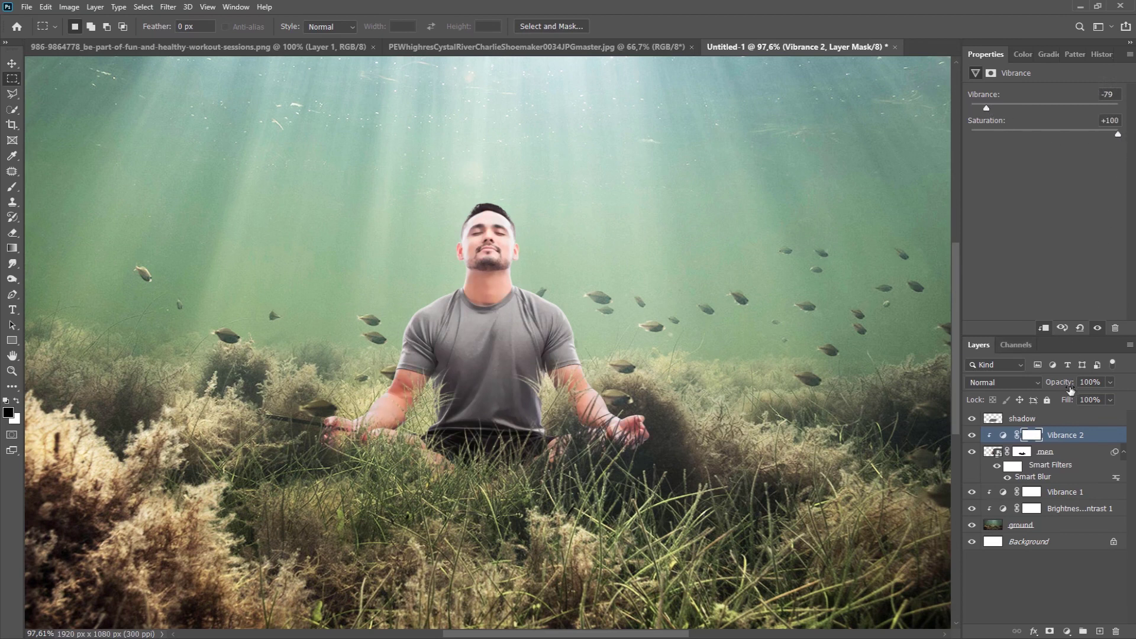
- Add a Color Balance adjustment clipped to the men layer, with midtones at Magenta-Green +48 and Yellow-Blue +19
{"action": "left_click", "coordinate": [1066, 631]}
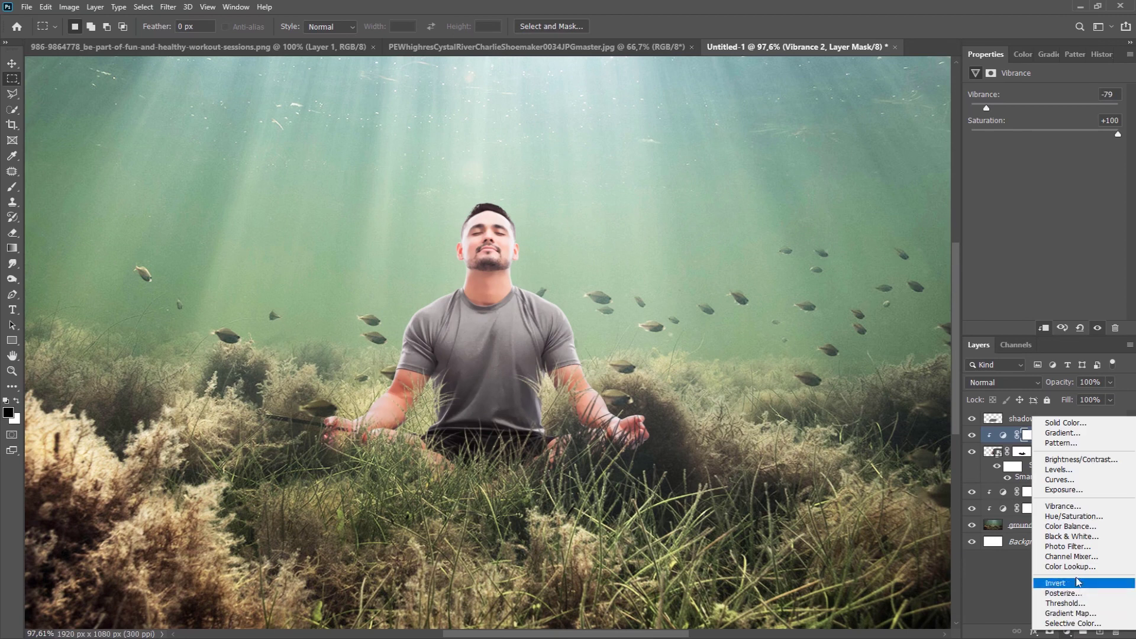
{"action": "left_click", "coordinate": [1070, 526]}
{"action": "left_click", "coordinate": [1044, 327]}
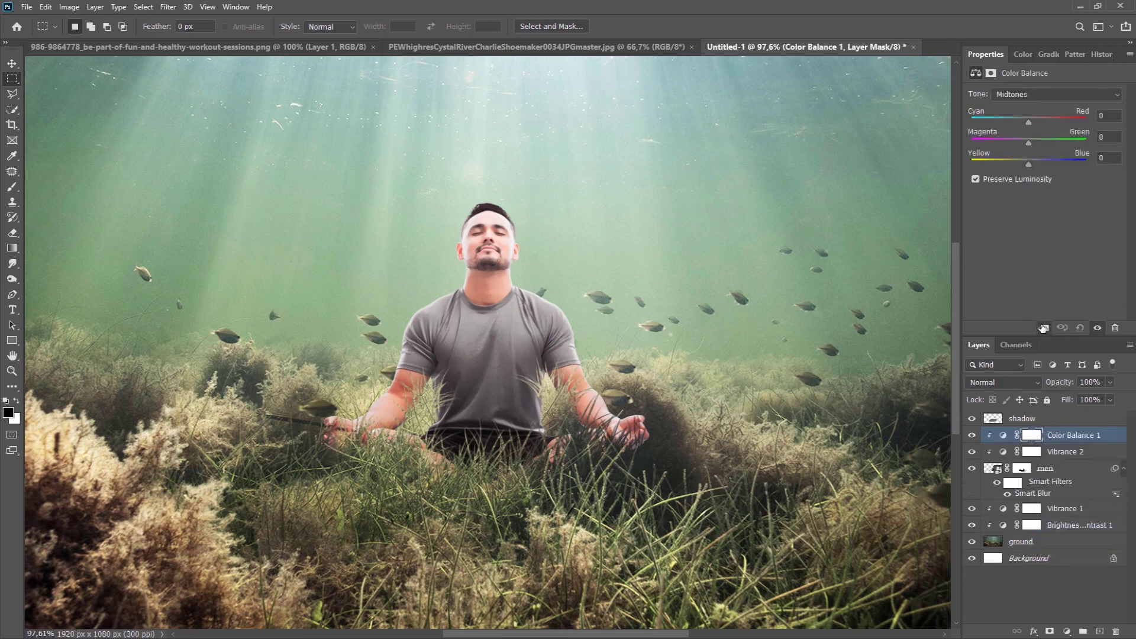
{"action": "left_click_drag", "start_coordinate": [1028, 142], "coordinate": [1053, 144]}
{"action": "left_click_drag", "start_coordinate": [1028, 165], "coordinate": [1038, 167]}
- Shift the Color Balance shadows to Magenta-Green +13 and Yellow-Blue +5
{"action": "left_click", "coordinate": [1043, 97]}
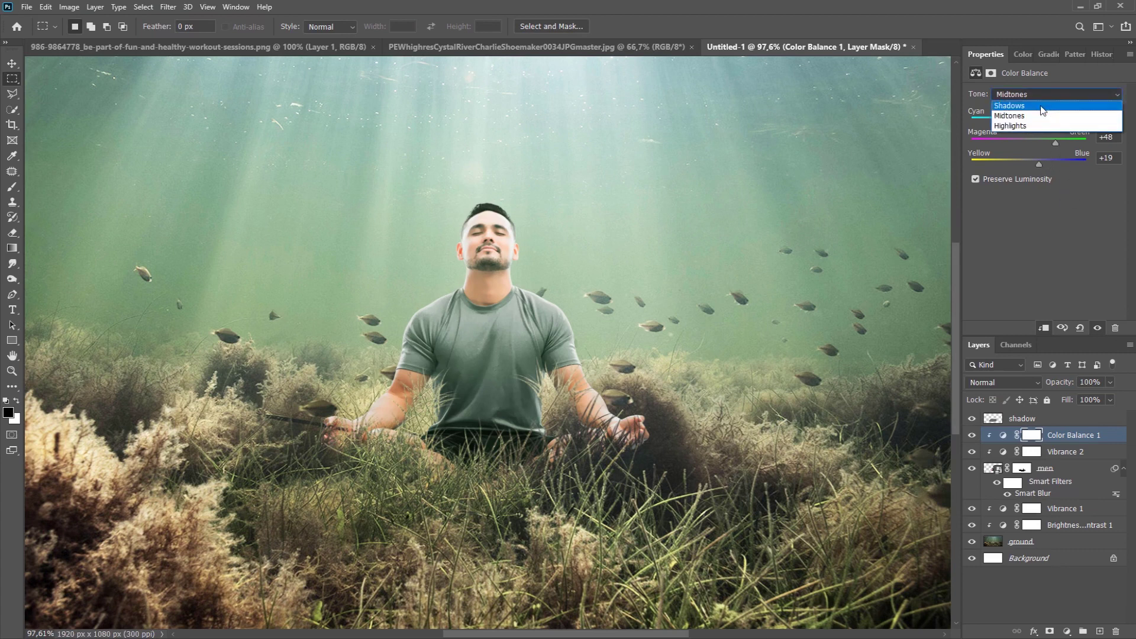
{"action": "left_click", "coordinate": [1040, 105]}
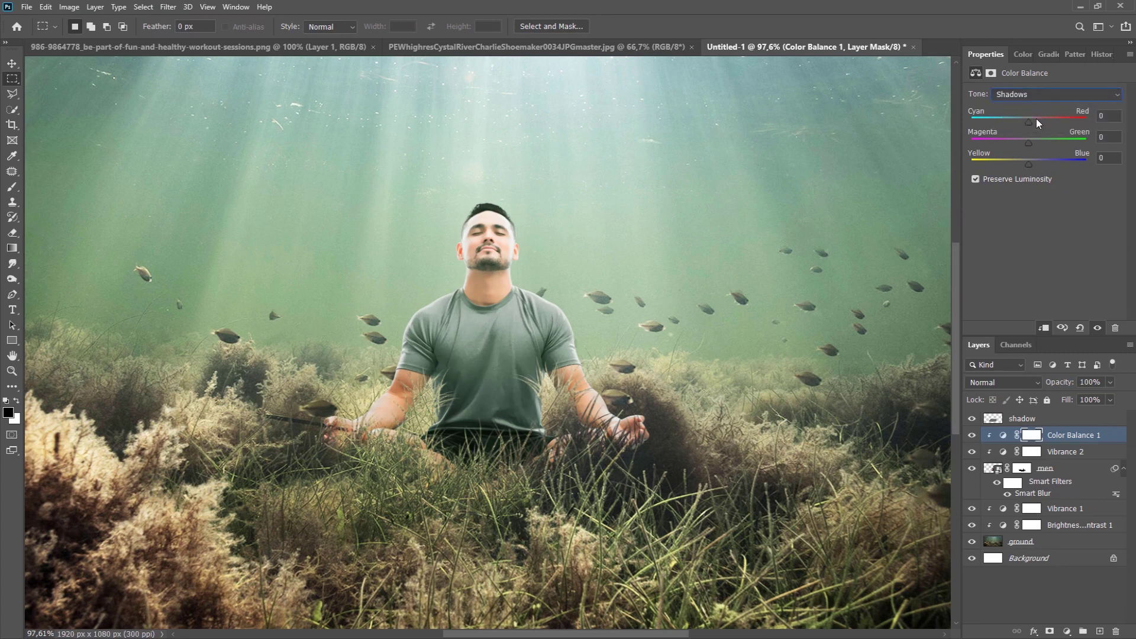
{"action": "left_click", "coordinate": [1031, 119]}
{"action": "left_click_drag", "start_coordinate": [1028, 143], "coordinate": [1034, 143]}
{"action": "left_click", "coordinate": [1029, 162]}
- Shift the Color Balance highlights to Cyan-Red +29, Magenta-Green +39 and Yellow-Blue +29
{"action": "left_click", "coordinate": [1038, 96]}
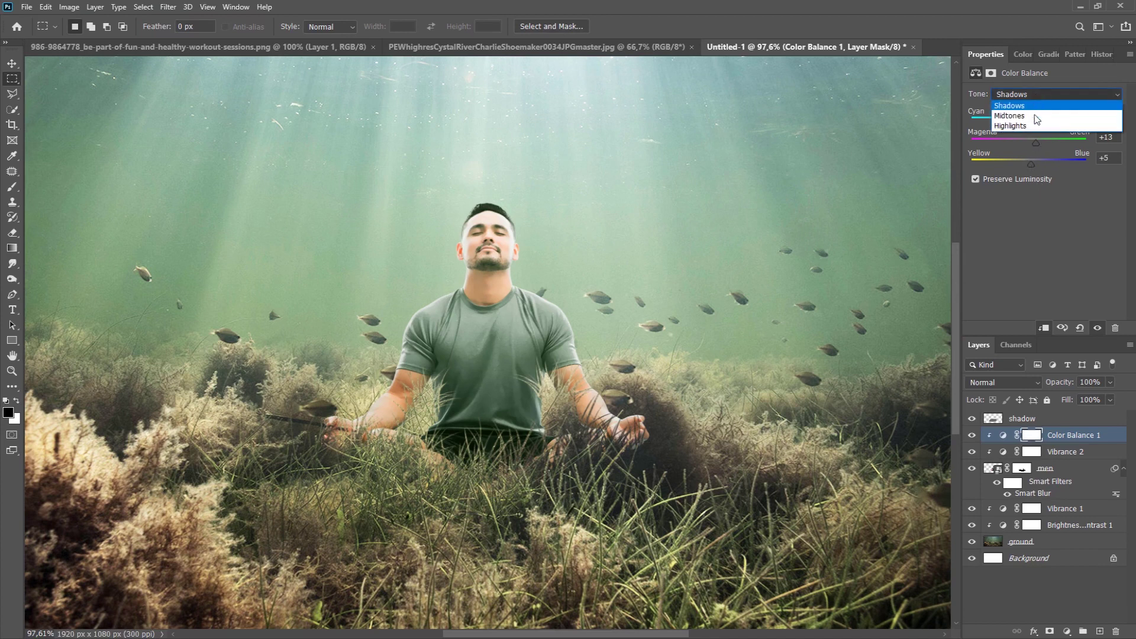
{"action": "left_click", "coordinate": [1033, 122]}
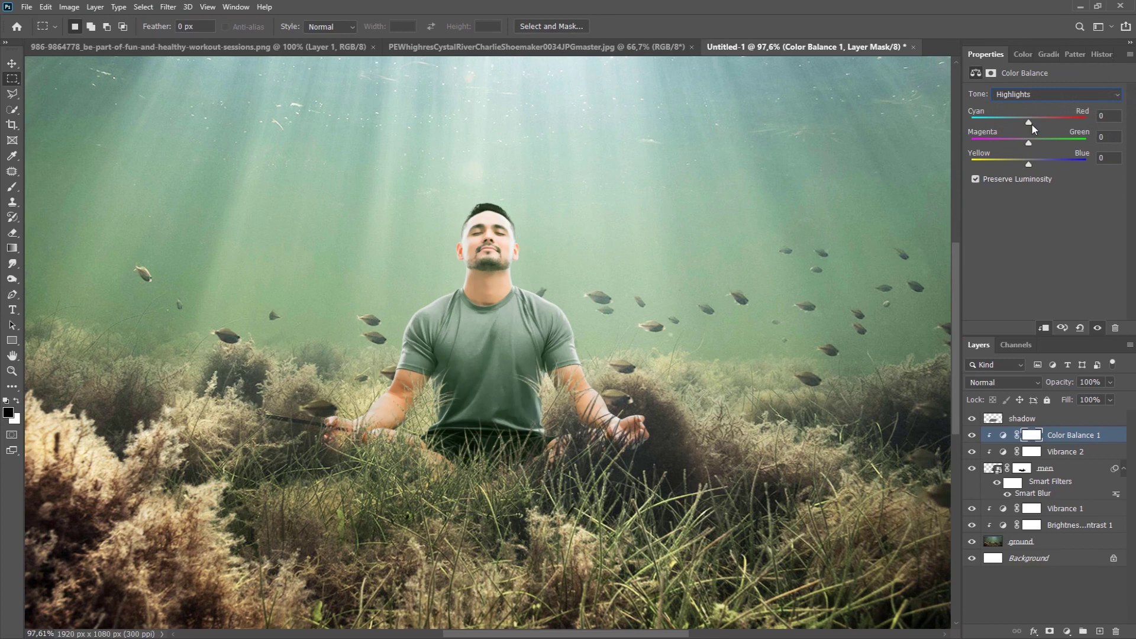
{"action": "left_click_drag", "start_coordinate": [1029, 125], "coordinate": [1044, 124]}
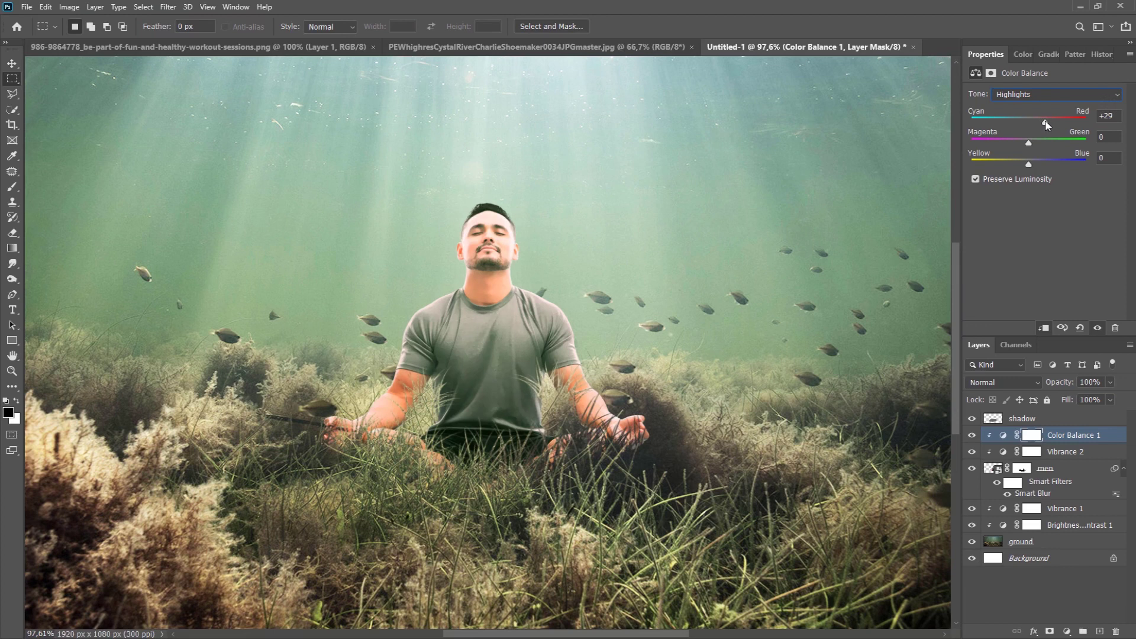
{"action": "left_click_drag", "start_coordinate": [1040, 145], "coordinate": [1049, 145]}
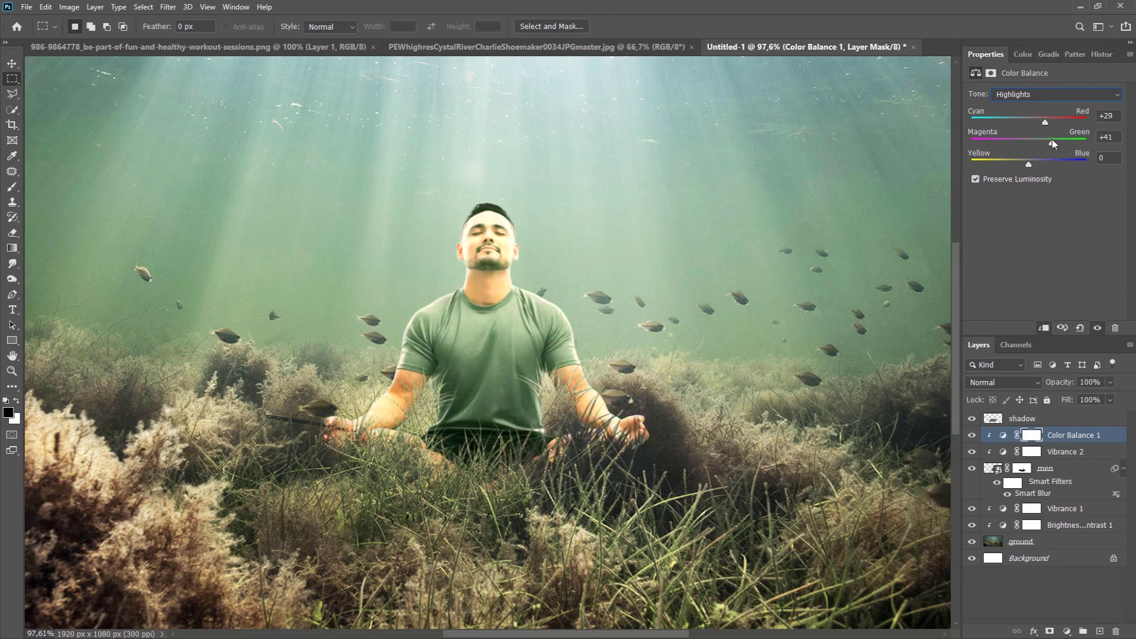
{"action": "left_click_drag", "start_coordinate": [1052, 140], "coordinate": [1047, 168]}
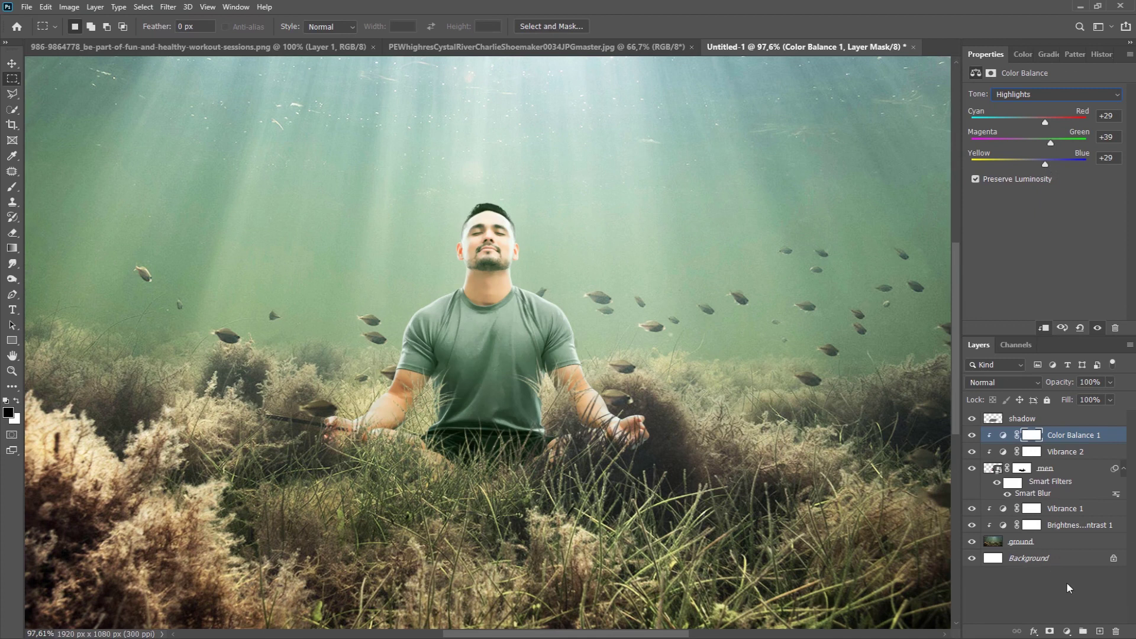
- Add an Exposure adjustment clipped to the men layer with Exposure -1.11 and Gamma Correction 0.95
{"action": "left_click", "coordinate": [1067, 632]}
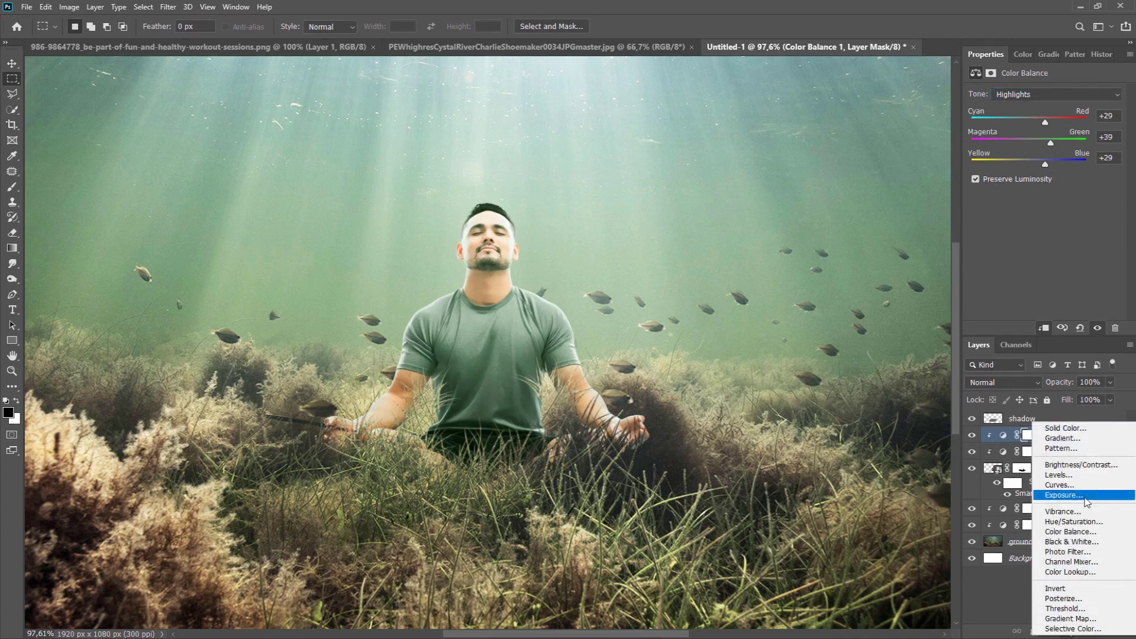
{"action": "left_click", "coordinate": [1063, 495]}
{"action": "left_click", "coordinate": [1045, 328]}
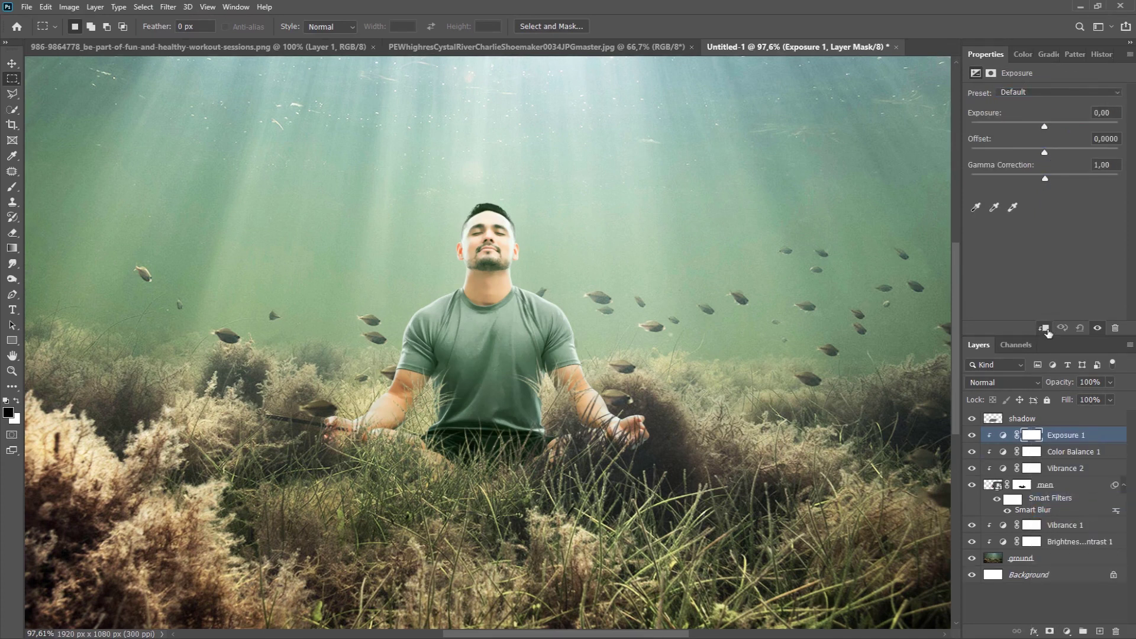
{"action": "left_click_drag", "start_coordinate": [1045, 127], "coordinate": [1033, 125]}
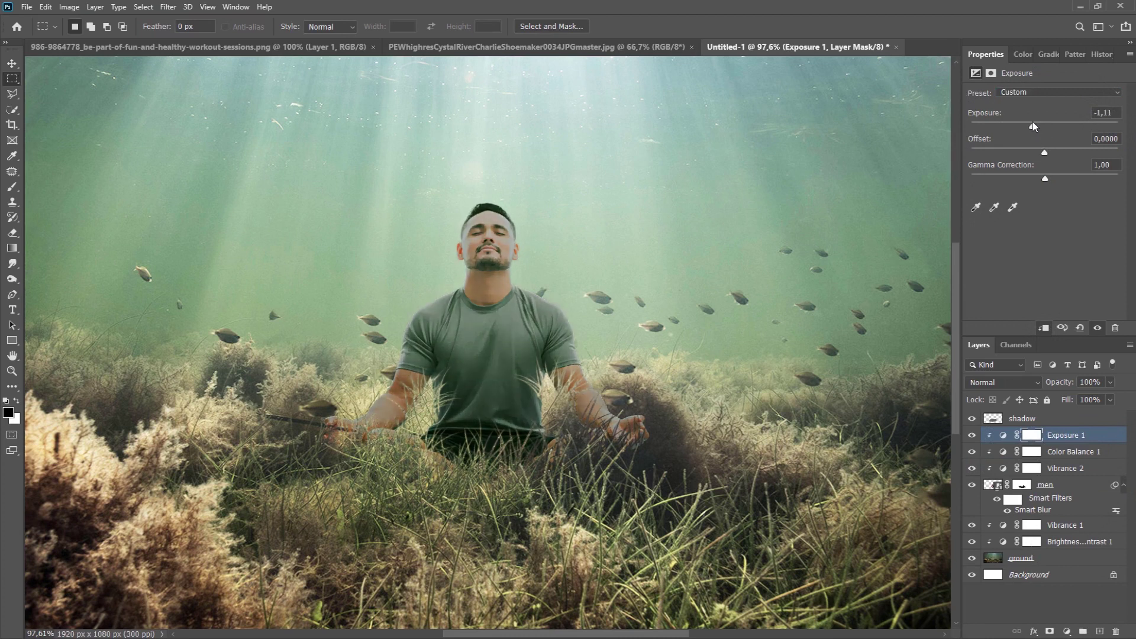
{"action": "left_click_drag", "start_coordinate": [1044, 177], "coordinate": [1048, 178]}
- Add a Brightness/Contrast adjustment clipped to the men layer with Brightness -6 and Contrast -23
{"action": "left_click", "coordinate": [1066, 632]}
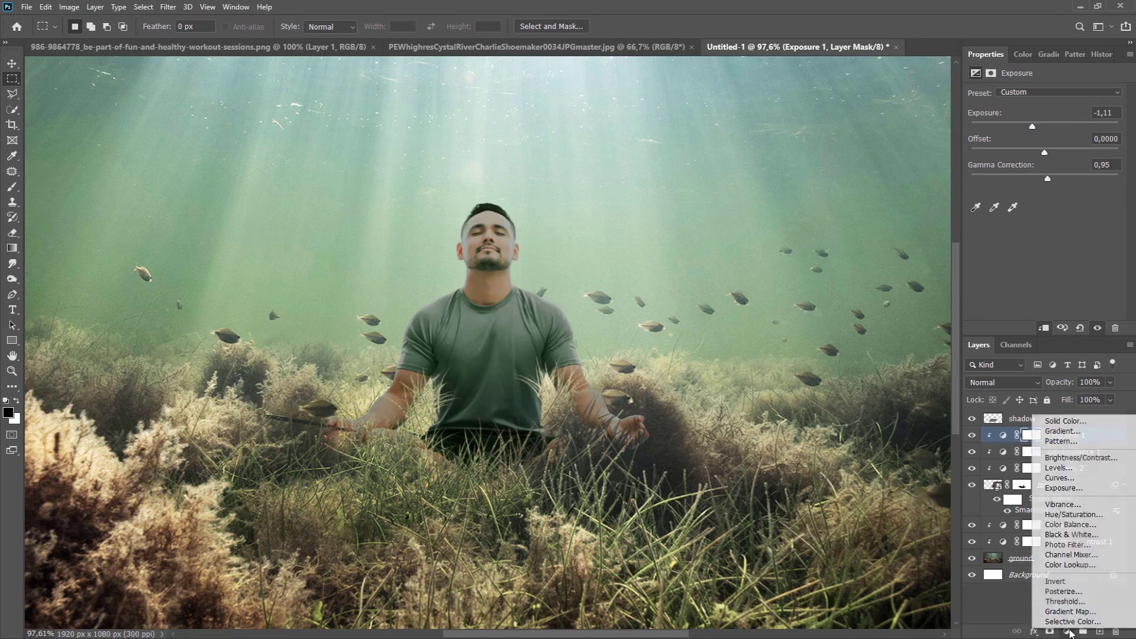
{"action": "left_click", "coordinate": [1089, 458]}
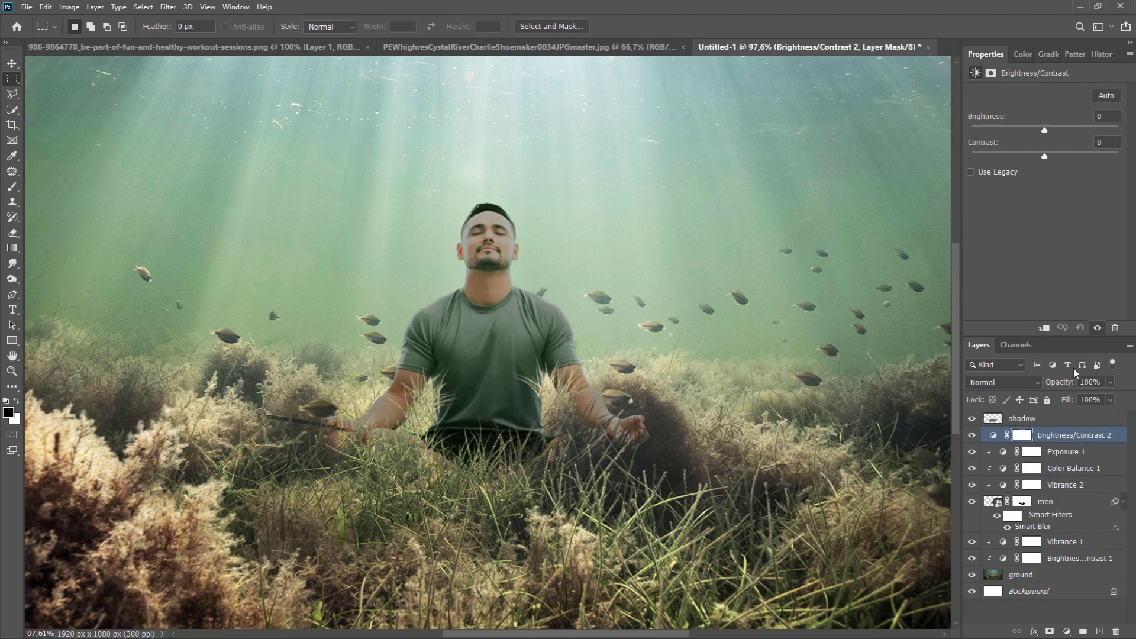
{"action": "left_click", "coordinate": [1045, 327]}
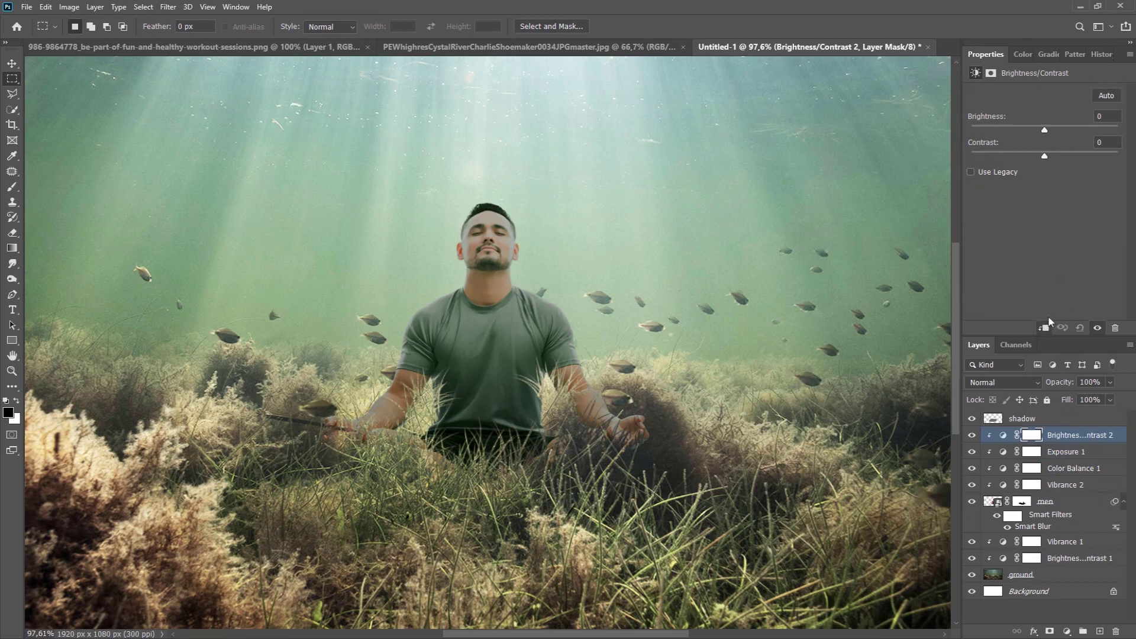
{"action": "left_click_drag", "start_coordinate": [1043, 133], "coordinate": [1027, 155]}
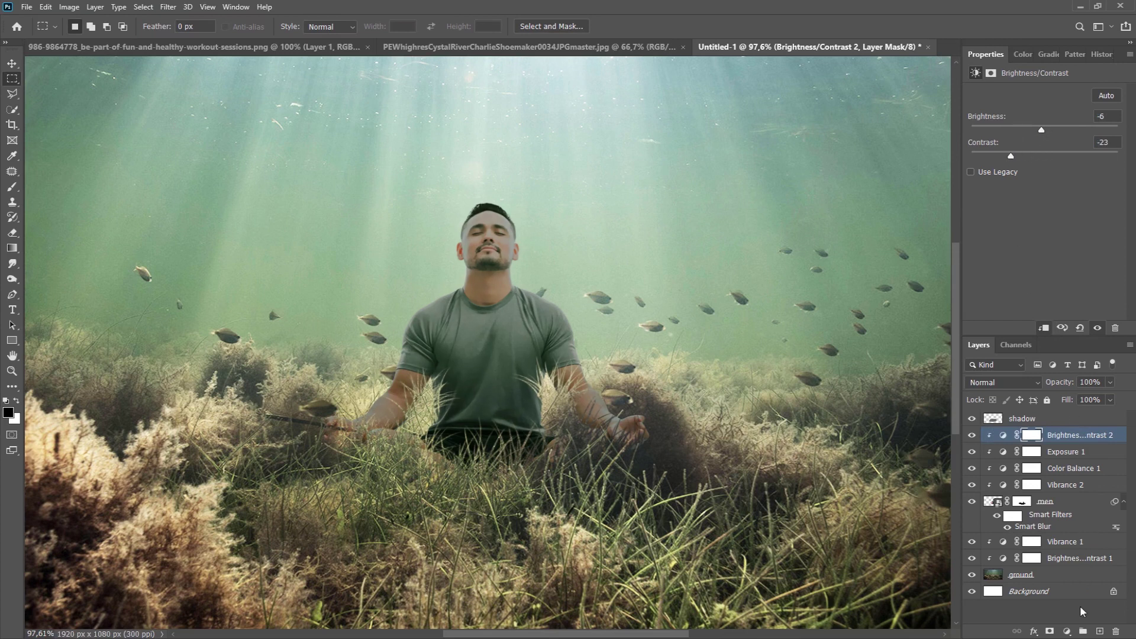
- Add an unclipped Brightness/Contrast adjustment above the clipped ones with Brightness 56
{"action": "left_click", "coordinate": [1066, 631]}
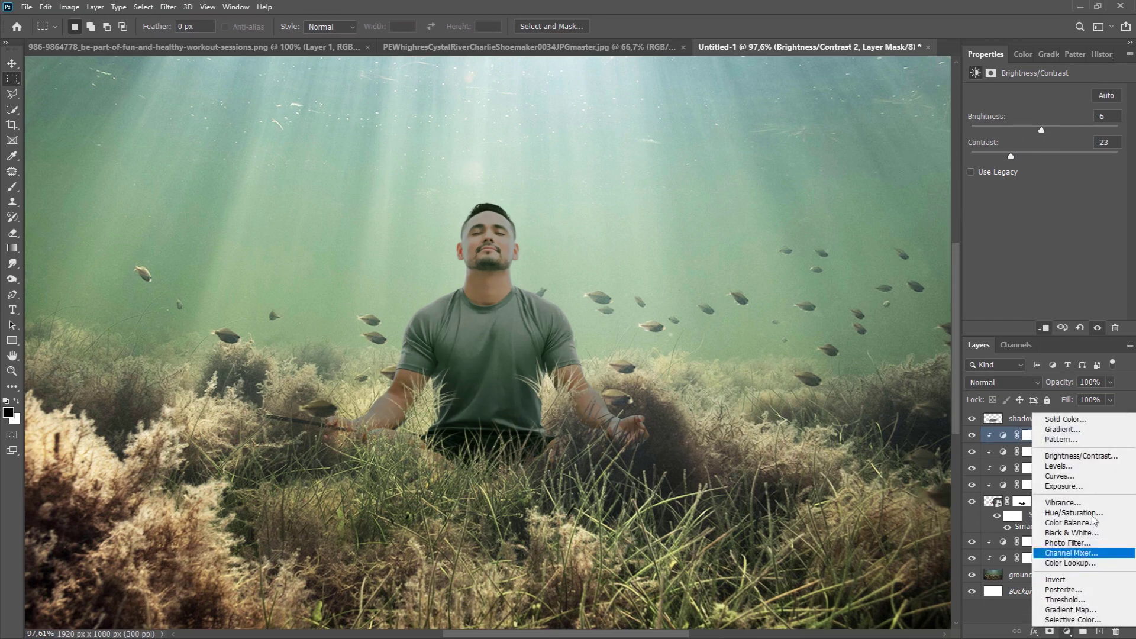
{"action": "left_click", "coordinate": [1098, 460]}
{"action": "left_click_drag", "start_coordinate": [1045, 132], "coordinate": [1072, 133]}
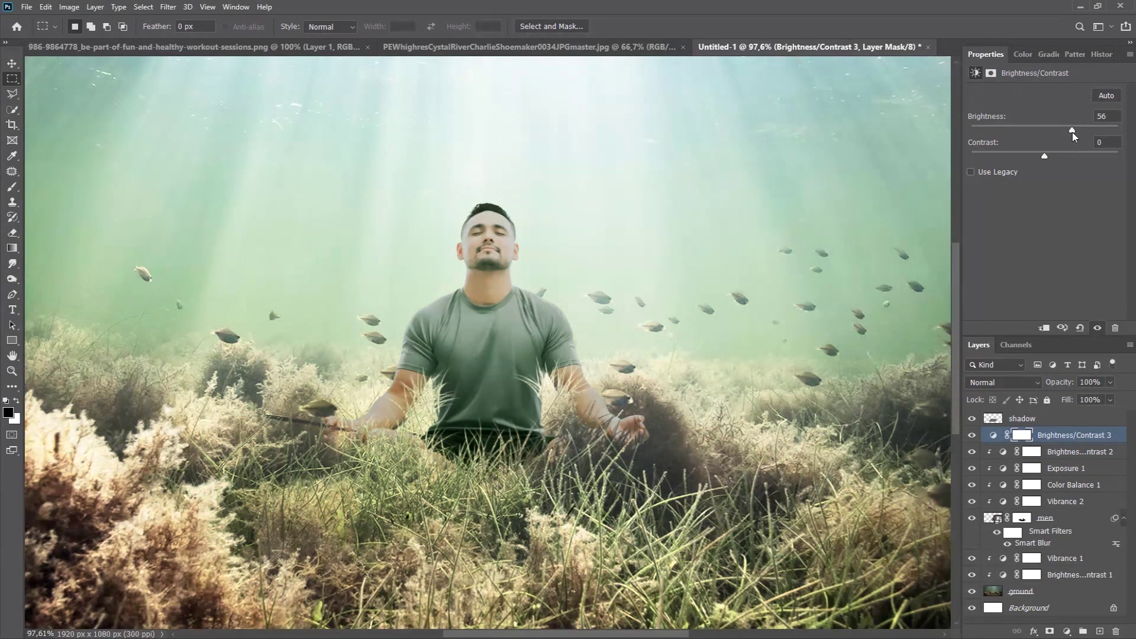
- Open bubbles1.png and bring its bubble column into the Untitled-1 composite beneath the shadow layer
{"action": "left_click", "coordinate": [28, 9]}
{"action": "left_click", "coordinate": [36, 32]}
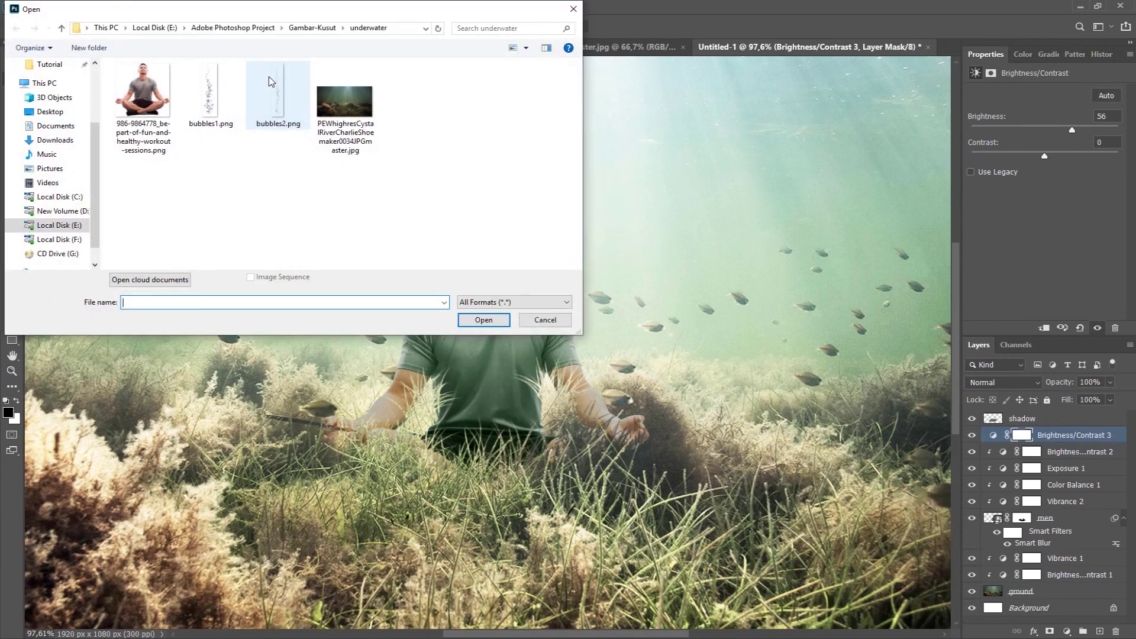
{"action": "double_click", "coordinate": [200, 105]}
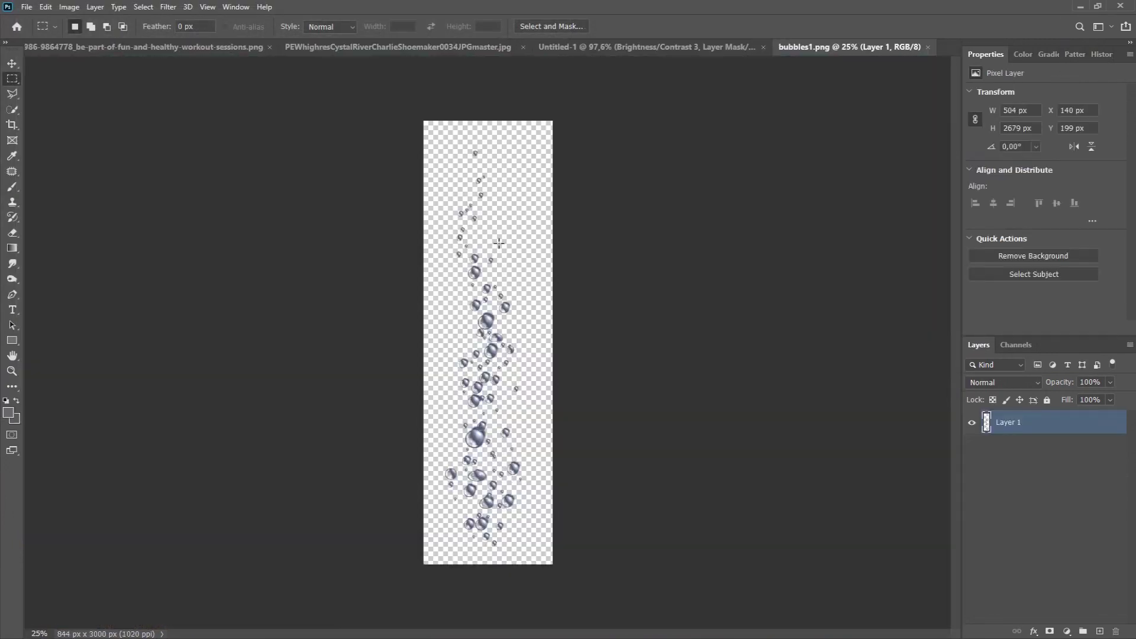
{"action": "key", "text": "v"}
{"action": "left_click_drag", "start_coordinate": [480, 264], "coordinate": [518, 242]}
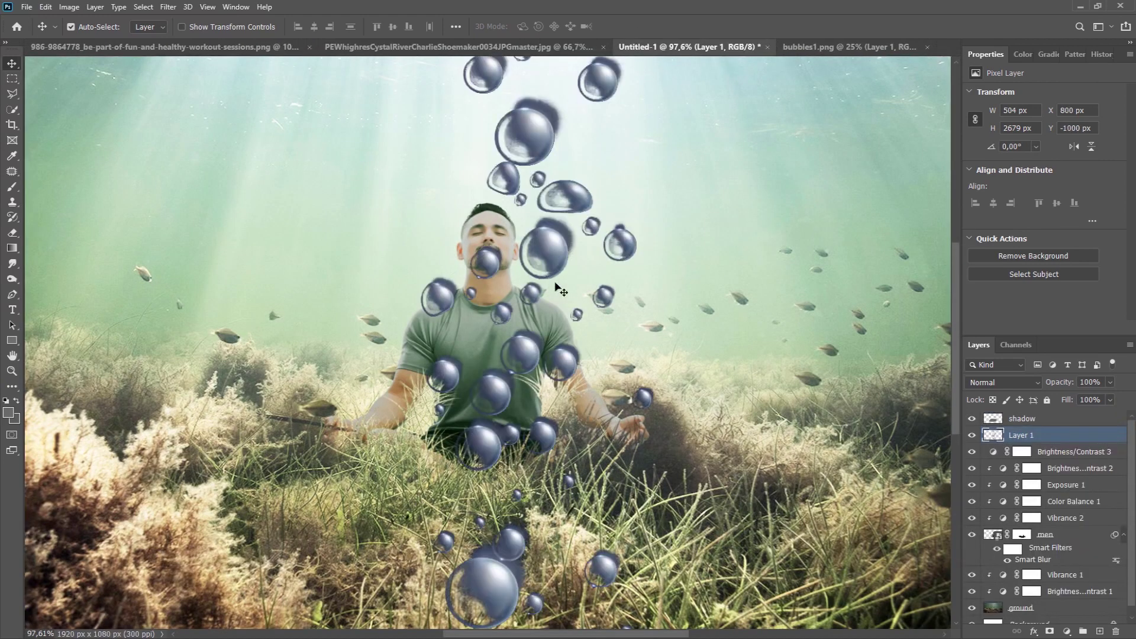
- Scale the bubble column to 15.38% and place it directly above the man's head, reaching the water surface
{"action": "scroll", "coordinate": [583, 290], "scroll_direction": "down", "scroll_amount": 2}
{"action": "key", "text": "ctrl+t"}
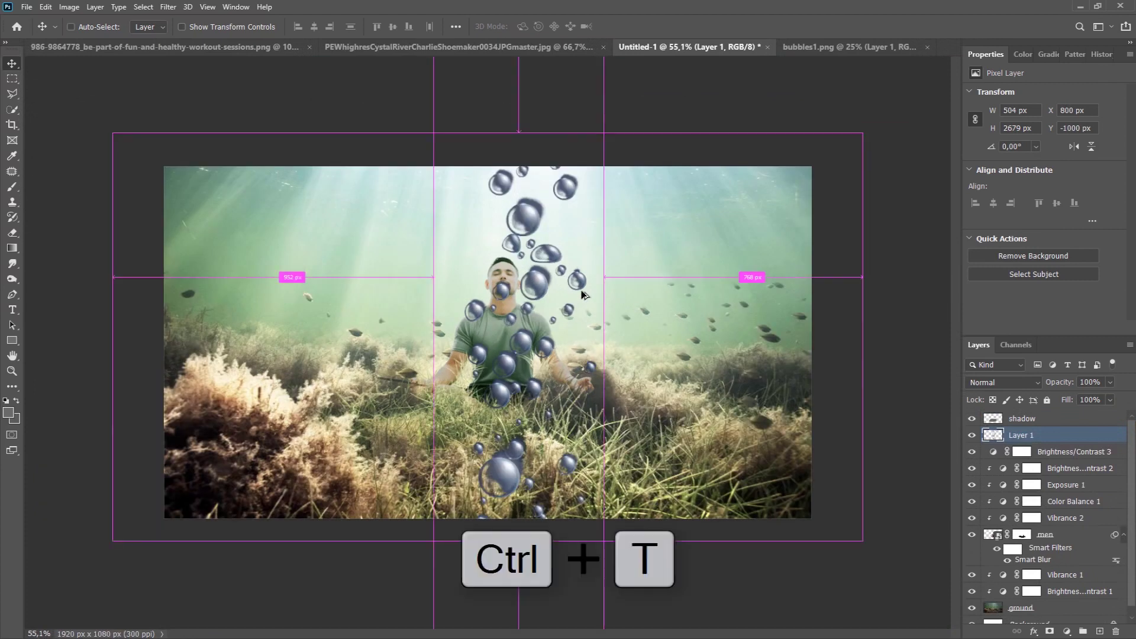
{"action": "left_click_drag", "start_coordinate": [604, 277], "coordinate": [519, 294]}
{"action": "left_click_drag", "start_coordinate": [523, 205], "coordinate": [506, 232]}
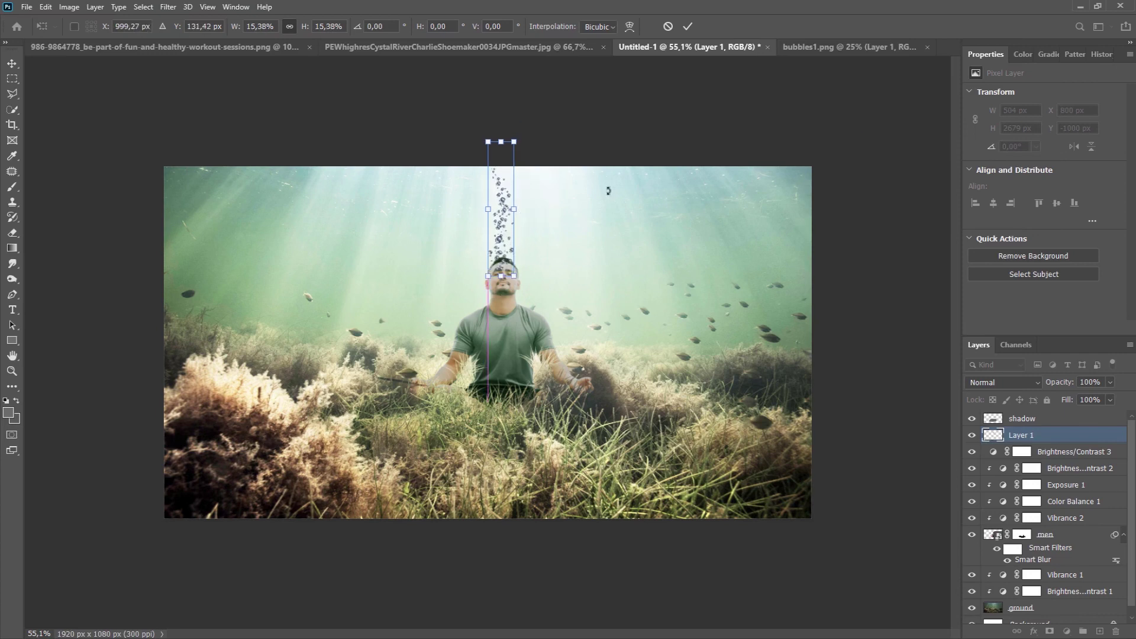
{"action": "left_click", "coordinate": [688, 27]}
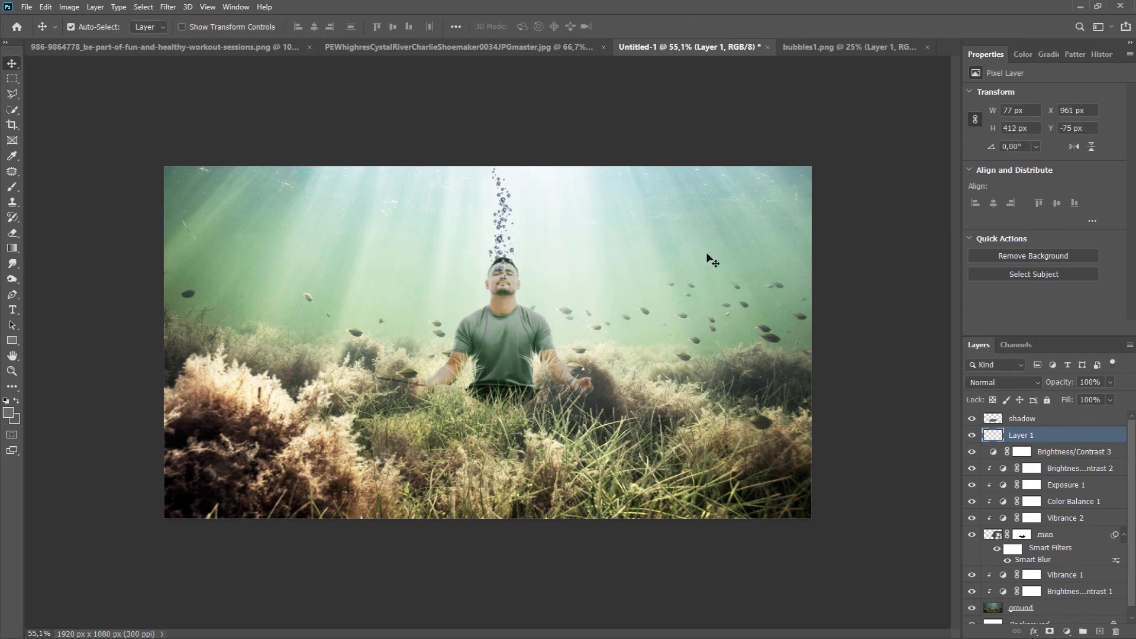
- Set the blend mode of the bubble layer above the man's head to Pin Light
{"action": "scroll", "coordinate": [648, 353], "scroll_direction": "up", "scroll_amount": 2}
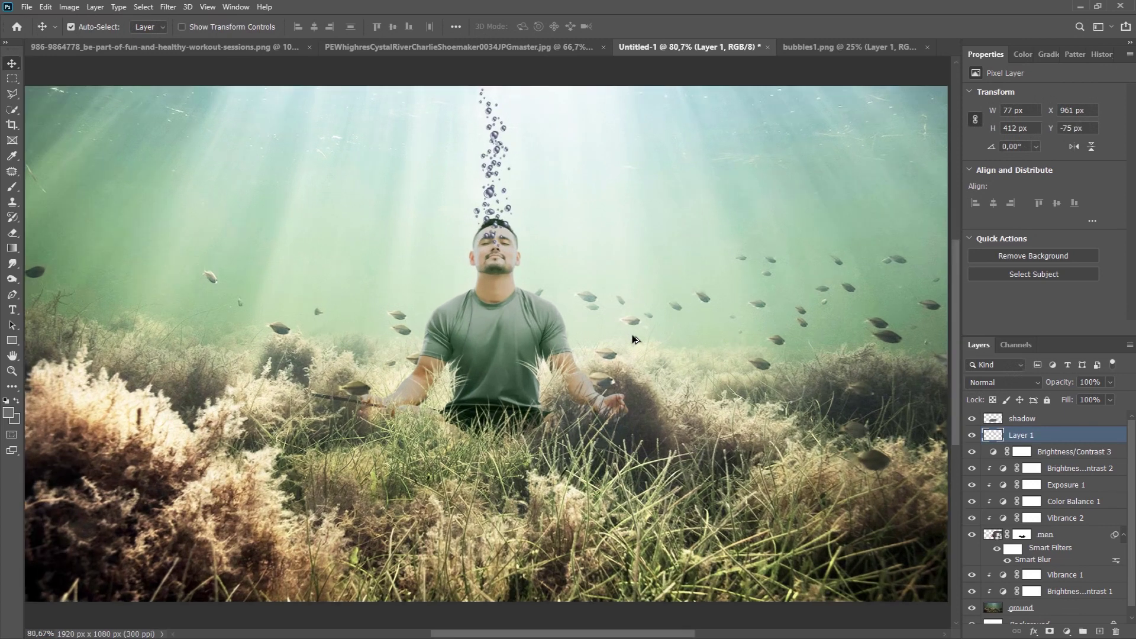
{"action": "left_click", "coordinate": [1008, 383]}
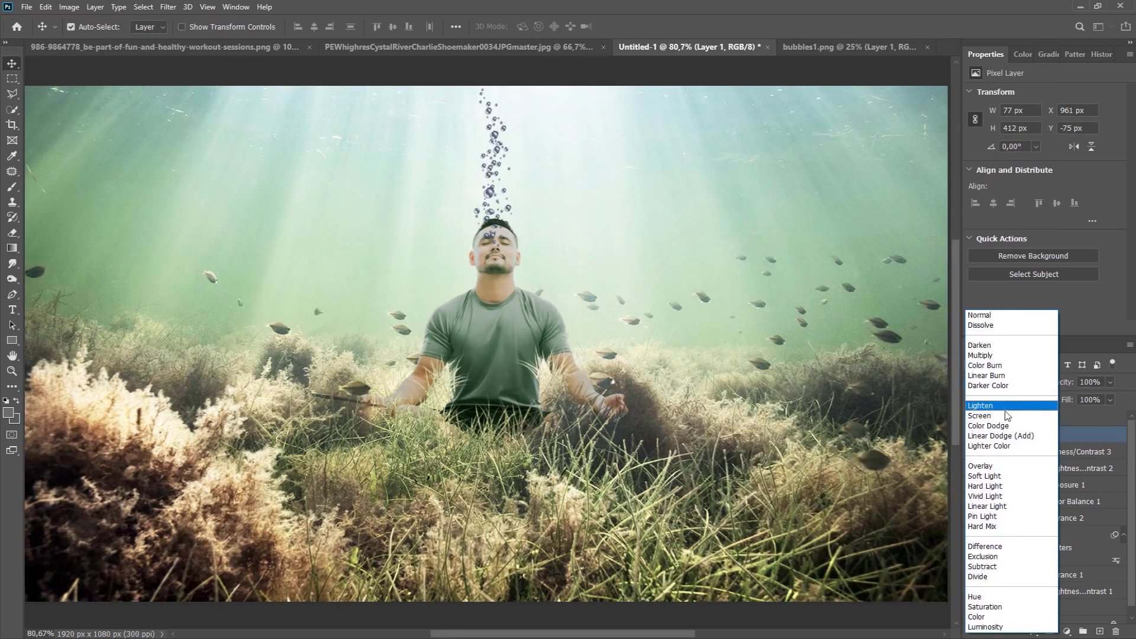
{"action": "left_click", "coordinate": [1006, 516]}
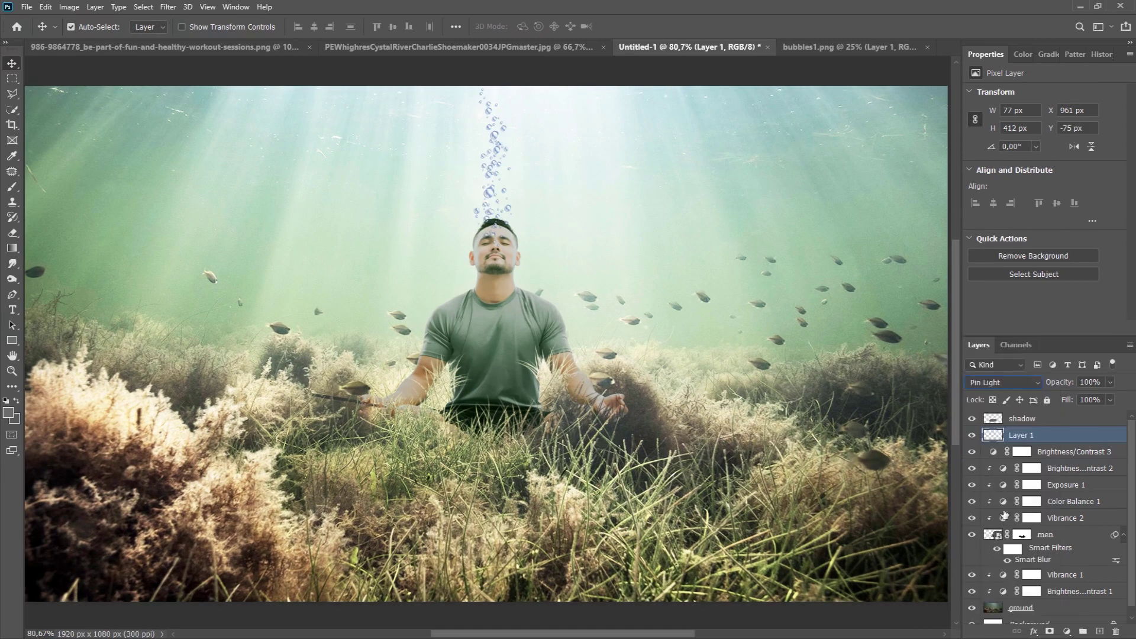
- Open bubbles2.png and bring its bubble column into the composite to the right of the man
{"action": "left_click", "coordinate": [26, 7]}
{"action": "left_click", "coordinate": [30, 32]}
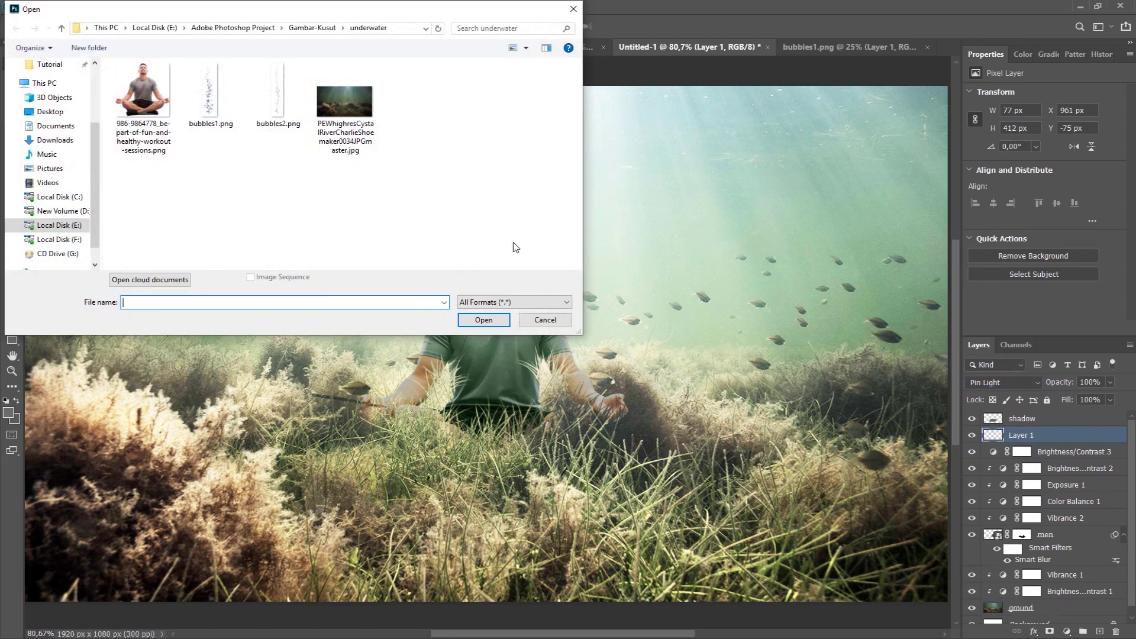
{"action": "left_click", "coordinate": [271, 98]}
{"action": "double_click", "coordinate": [271, 98]}
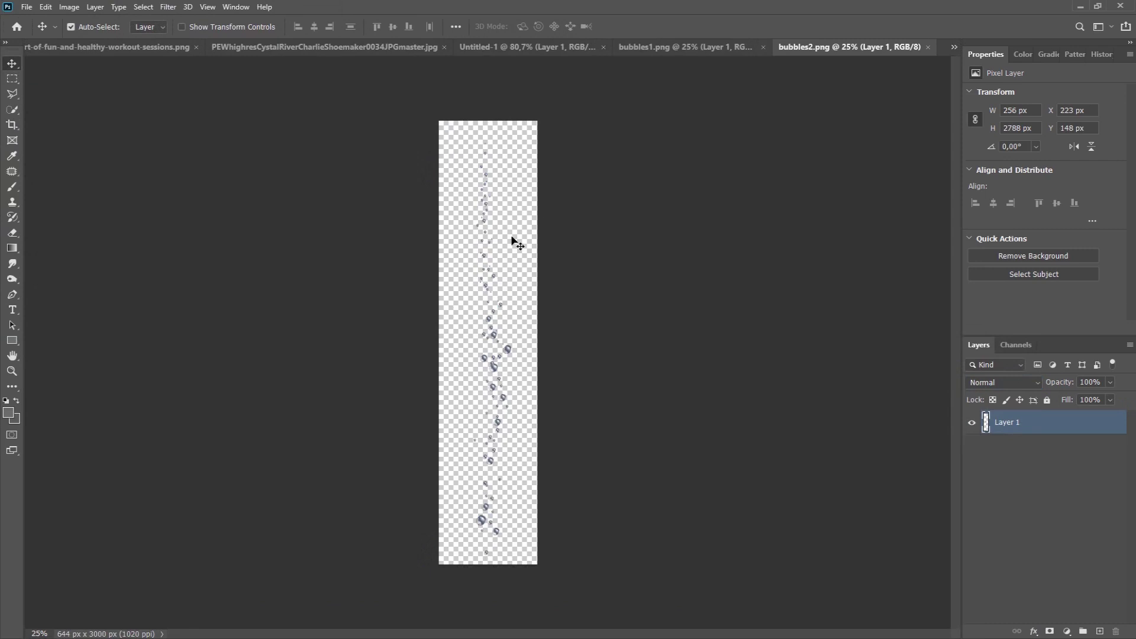
{"action": "left_click_drag", "start_coordinate": [511, 355], "coordinate": [700, 312]}
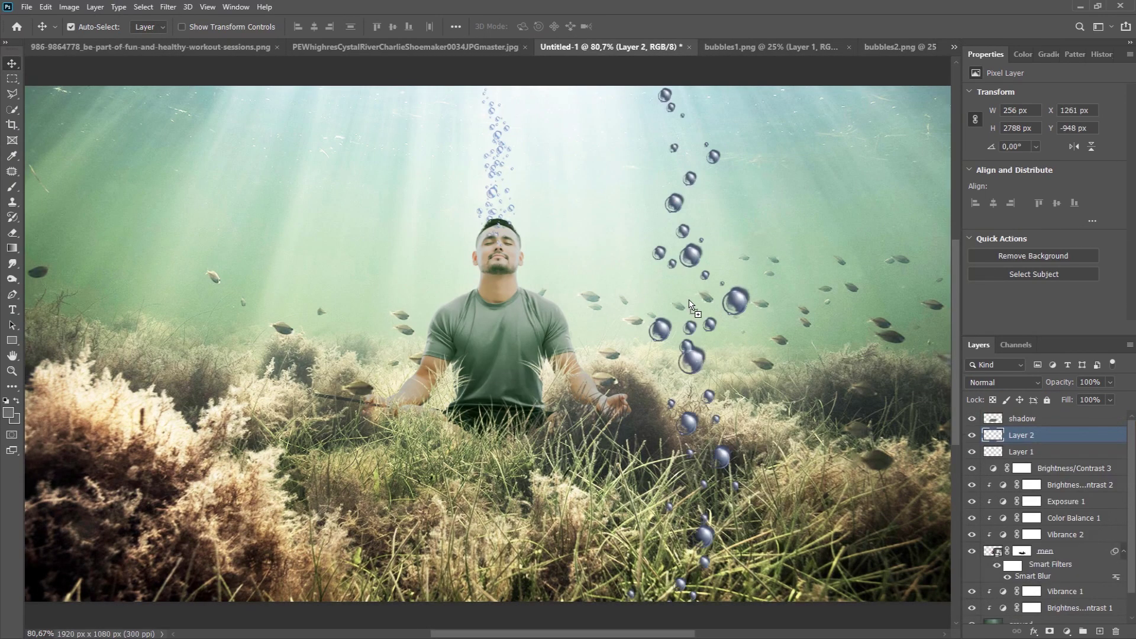
- Scale the second bubble column to 31.73%, place it near the image's right edge, and blend it with Linear Dodge (Add)
{"action": "key", "text": "ctrl+t"}
{"action": "left_click_drag", "start_coordinate": [753, 298], "coordinate": [856, 334]}
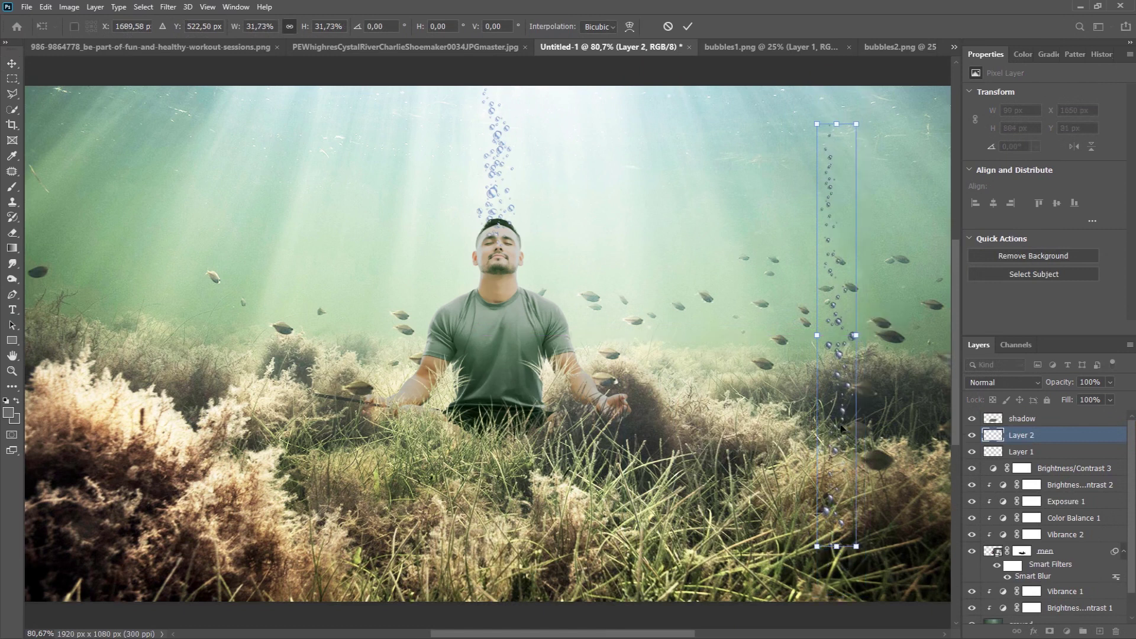
{"action": "left_click_drag", "start_coordinate": [830, 506], "coordinate": [834, 428]}
{"action": "left_click", "coordinate": [688, 27]}
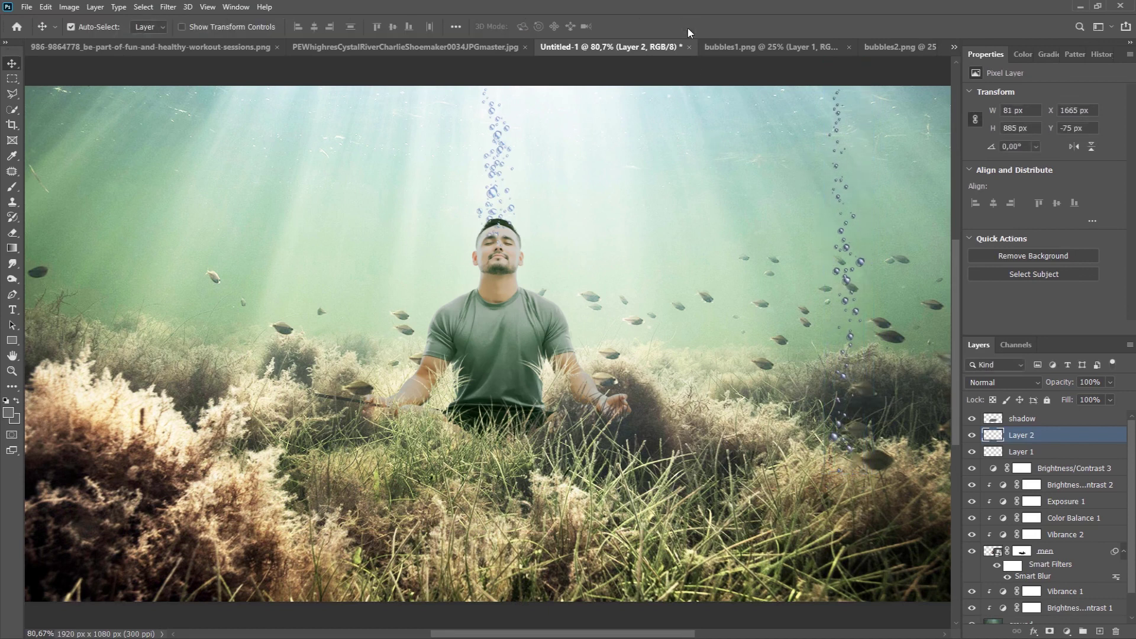
{"action": "left_click", "coordinate": [1008, 384]}
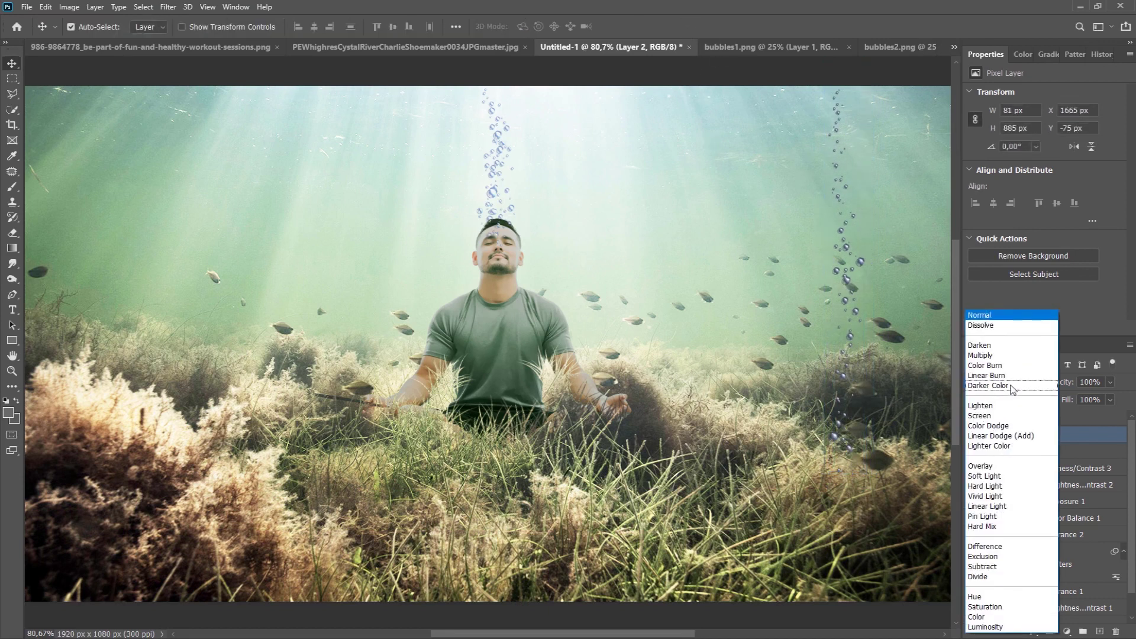
{"action": "left_click", "coordinate": [1020, 440]}
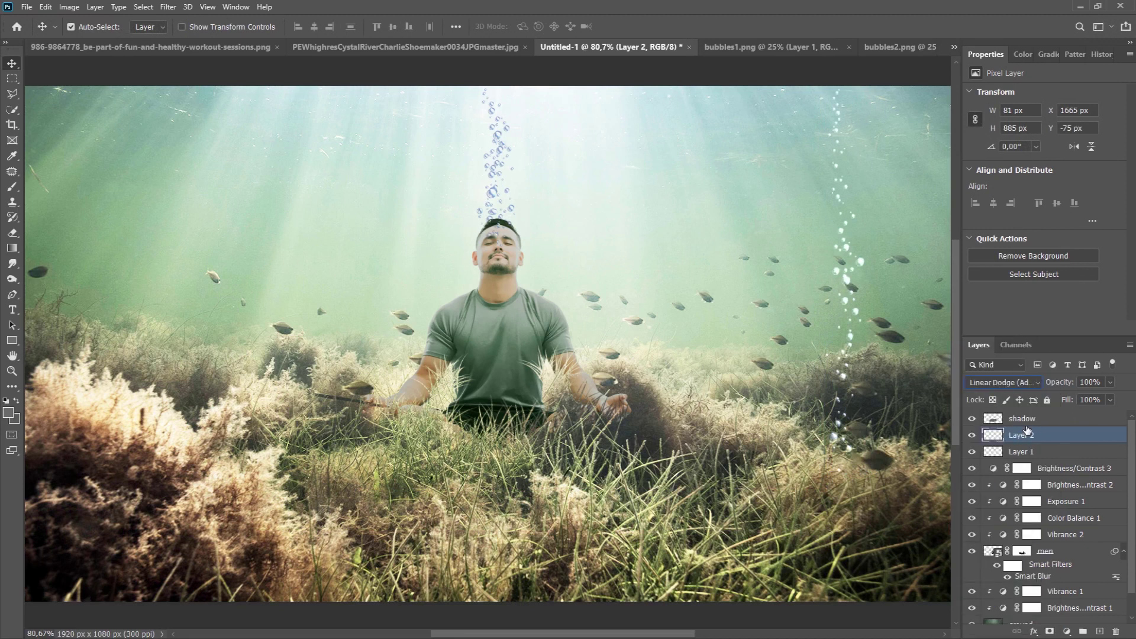
- Duplicate the Linear Dodge bubble column, place the copy left of the man, and enlarge it to about 116 x 1264 px
{"action": "key", "text": "ctrl+j"}
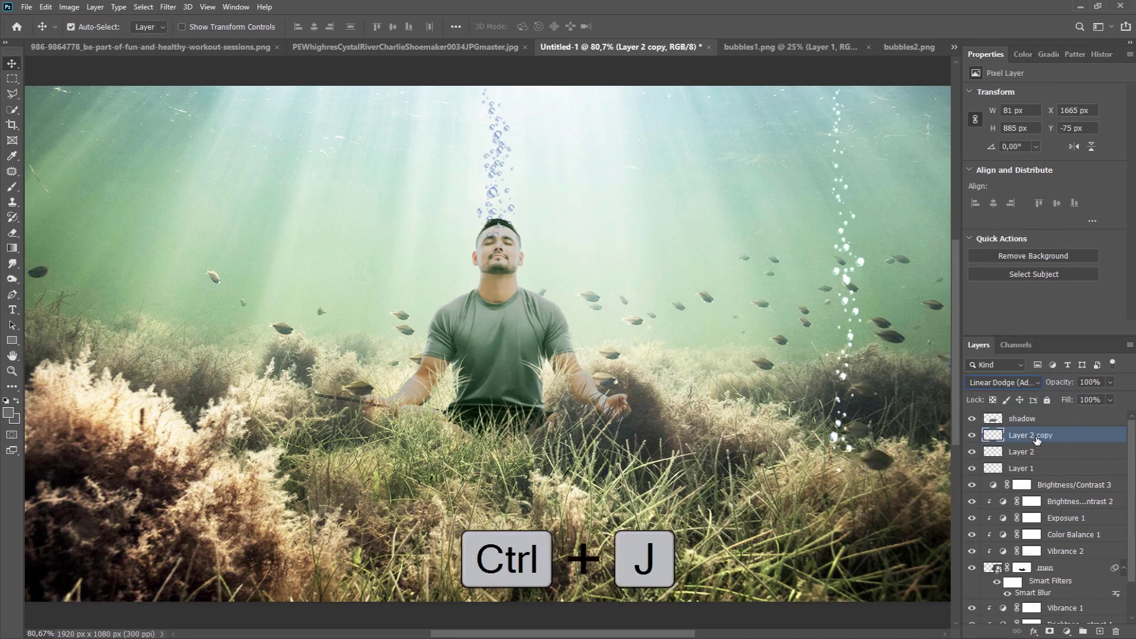
{"action": "left_click_drag", "start_coordinate": [866, 273], "coordinate": [223, 278]}
{"action": "key", "text": "ctrl+t"}
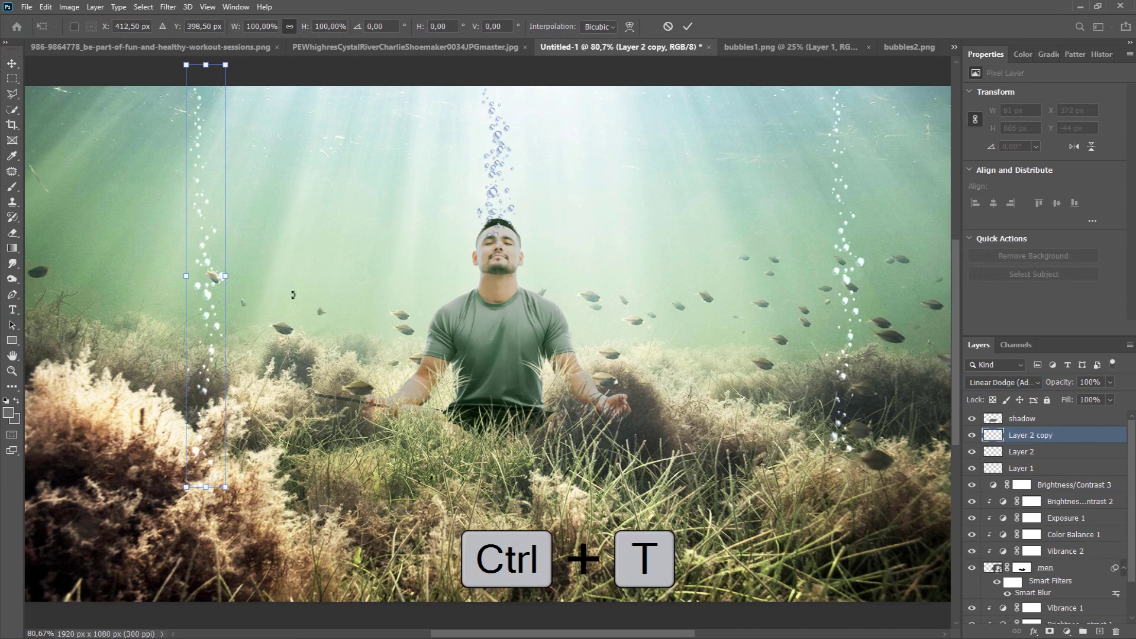
{"action": "left_click_drag", "start_coordinate": [231, 282], "coordinate": [257, 327]}
{"action": "left_click", "coordinate": [687, 26]}
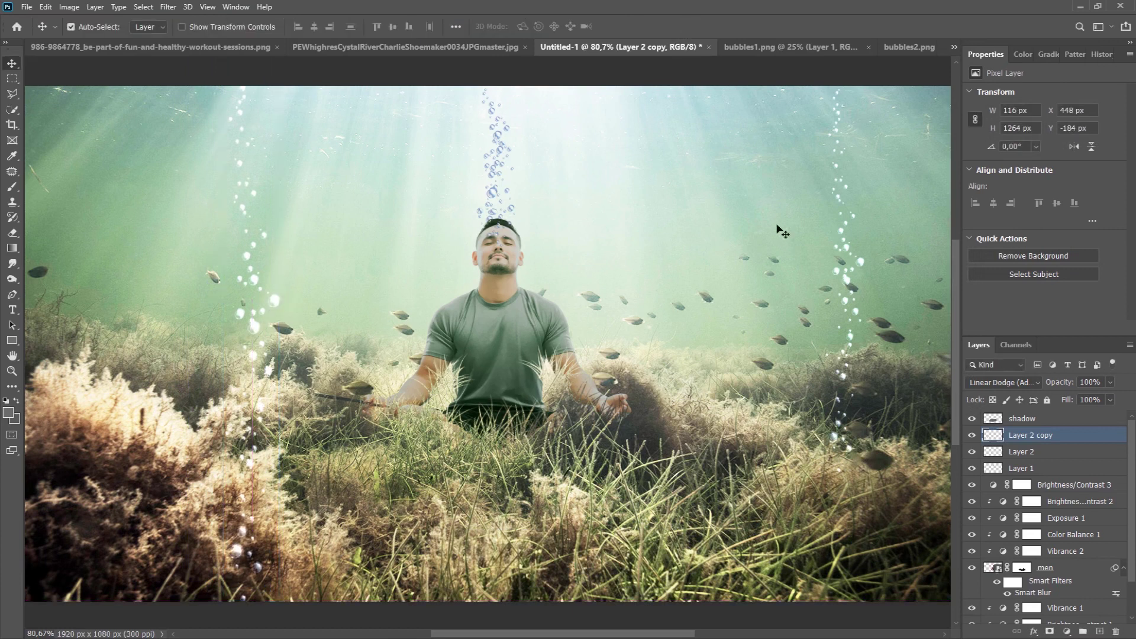
- Duplicate the enlarged bubble column, then scale the copy to 38.02%, flip it horizontally and place it farther left at the water surface
{"action": "key", "text": "ctrl+j"}
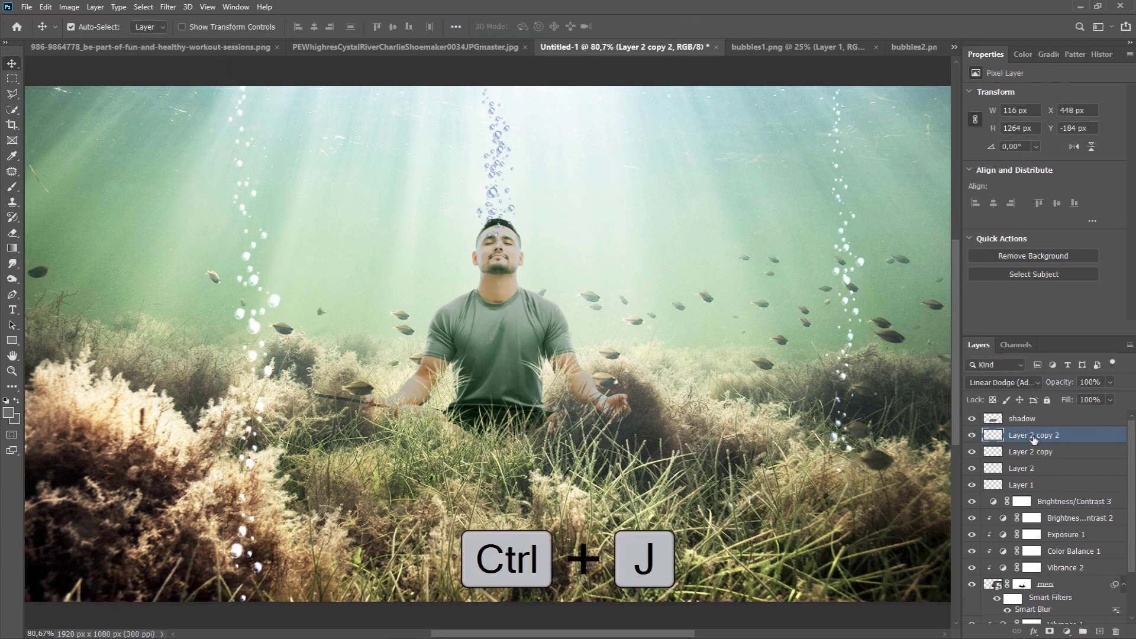
{"action": "left_click_drag", "start_coordinate": [242, 298], "coordinate": [156, 293]}
{"action": "key", "text": "ctrl+t"}
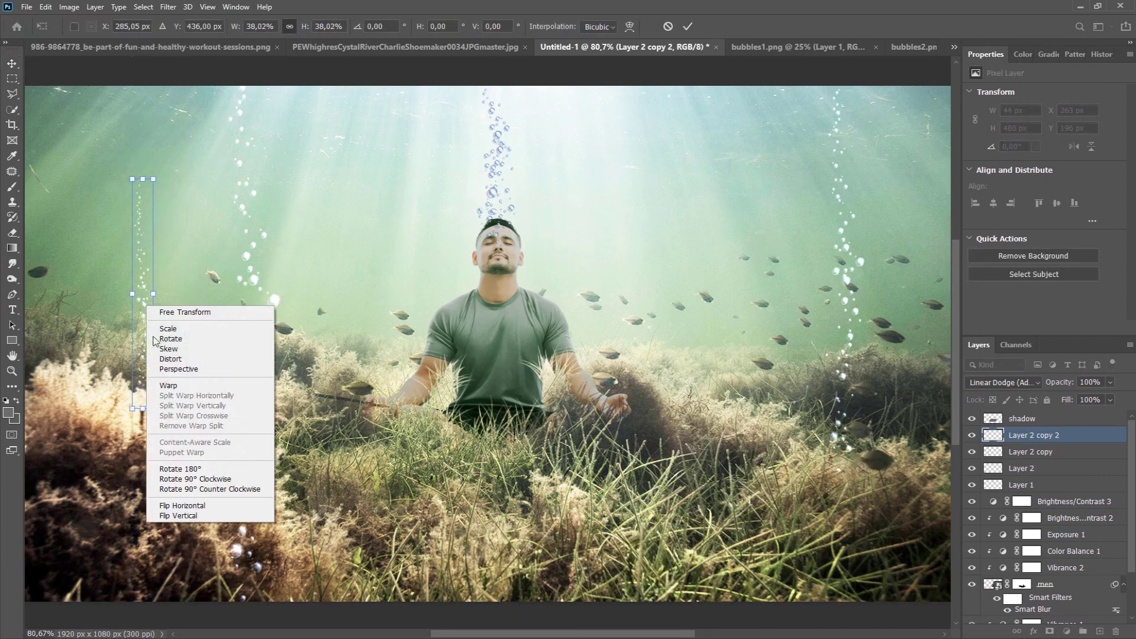
{"action": "left_click", "coordinate": [195, 506]}
{"action": "left_click_drag", "start_coordinate": [142, 312], "coordinate": [142, 235]}
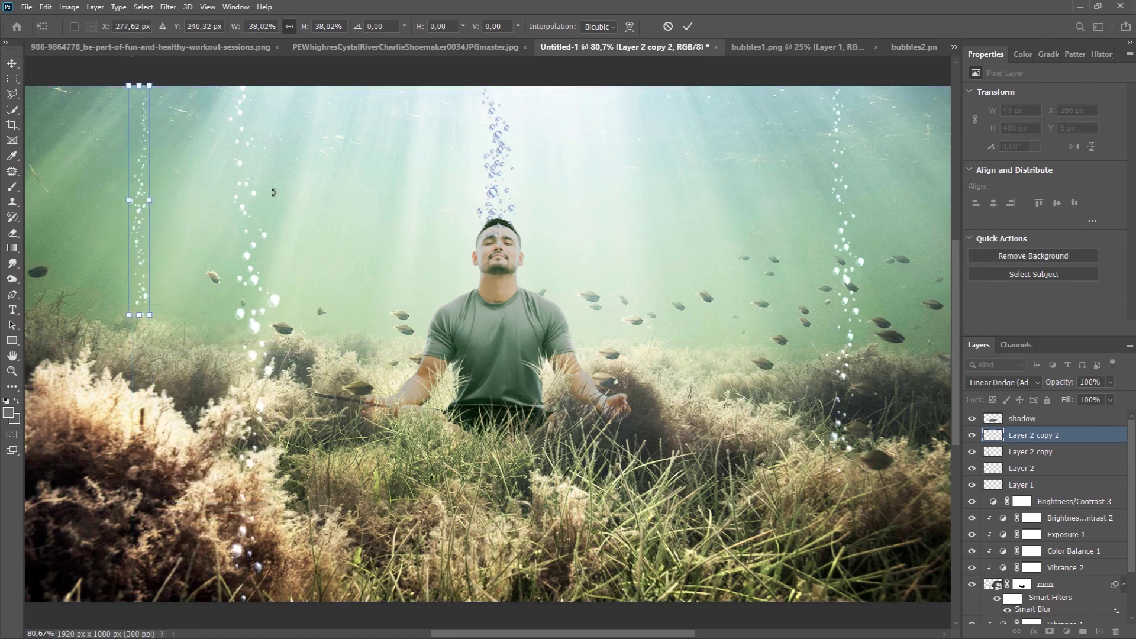
{"action": "left_click", "coordinate": [686, 26]}
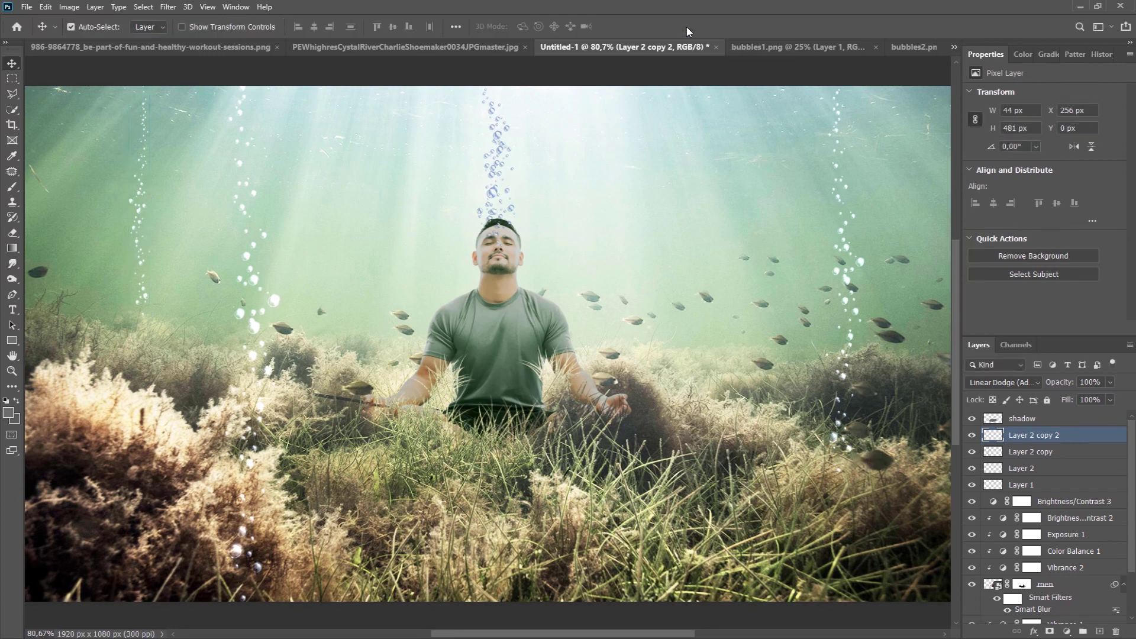
- Add a Gradient fill layer above the shadow layer
{"action": "left_click", "coordinate": [1034, 420]}
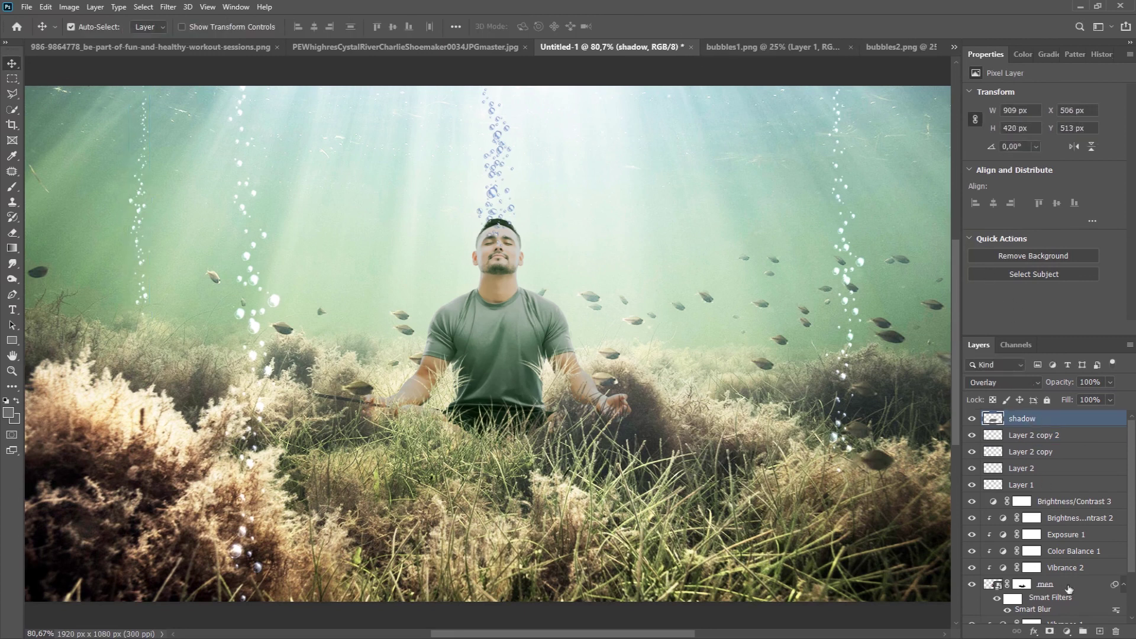
{"action": "left_click", "coordinate": [1068, 632]}
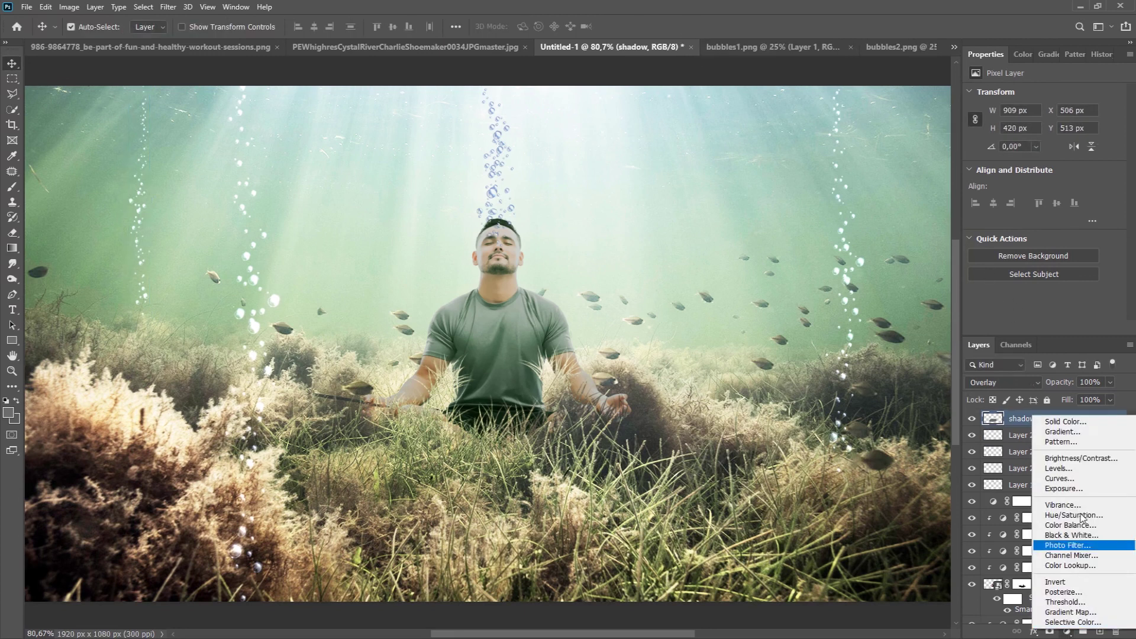
{"action": "left_click", "coordinate": [1078, 431]}
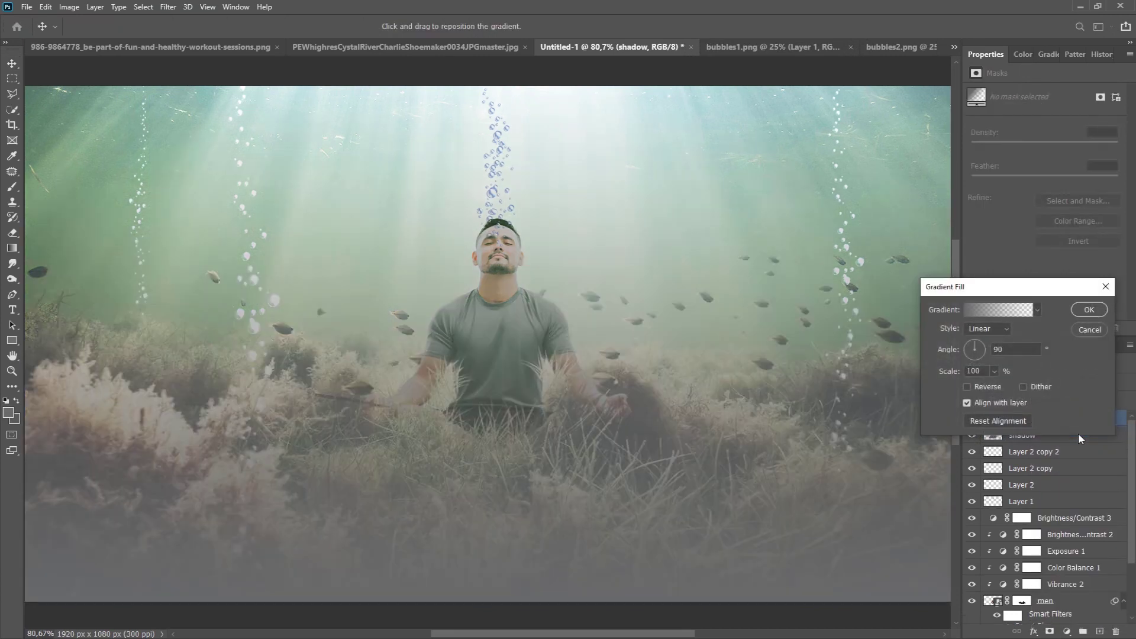
- Edit the fill's gradient and set its starting color stop to black
{"action": "left_click", "coordinate": [988, 307]}
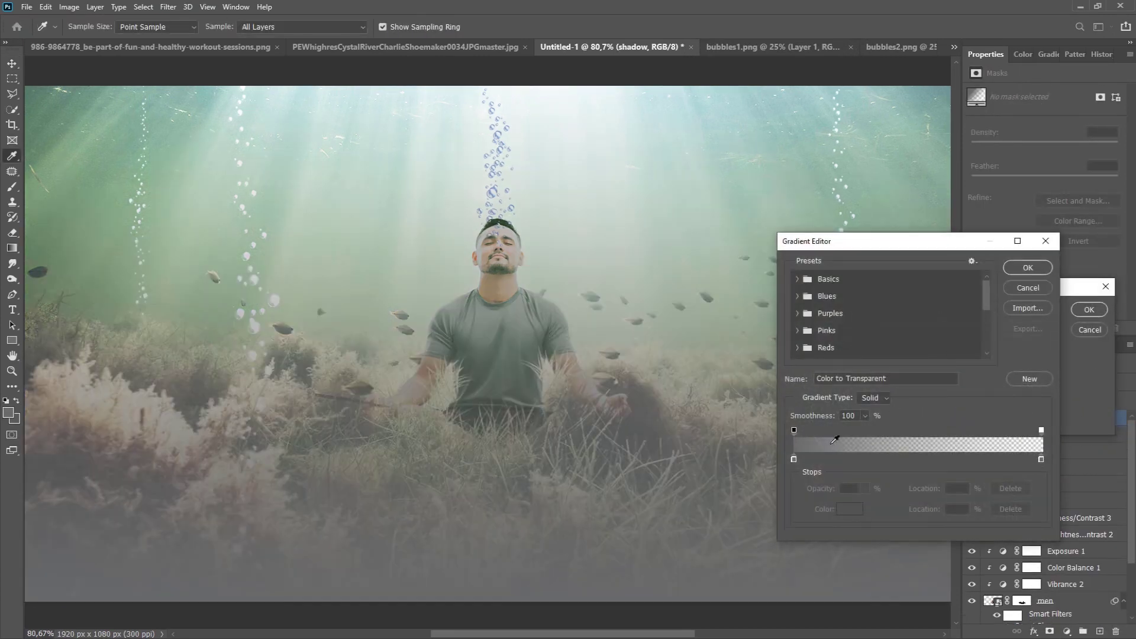
{"action": "left_click", "coordinate": [793, 459]}
{"action": "left_click", "coordinate": [852, 510]}
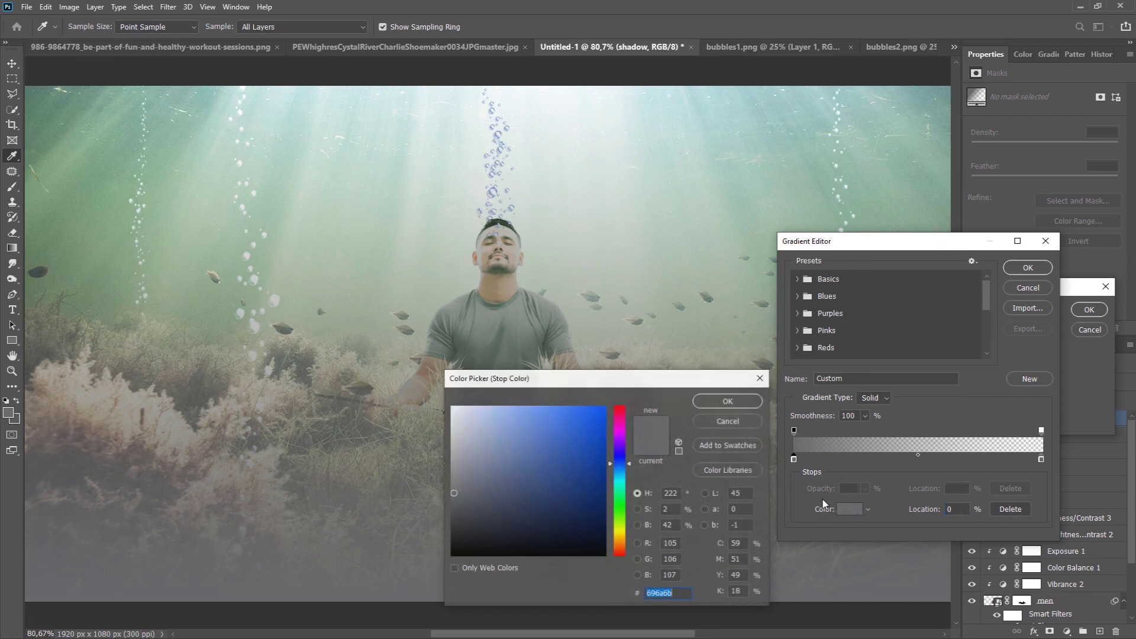
{"action": "left_click", "coordinate": [453, 555]}
{"action": "left_click", "coordinate": [727, 411]}
- Set the gradient's end color stop to 000000 and apply the gradient fill
{"action": "left_click", "coordinate": [1041, 459]}
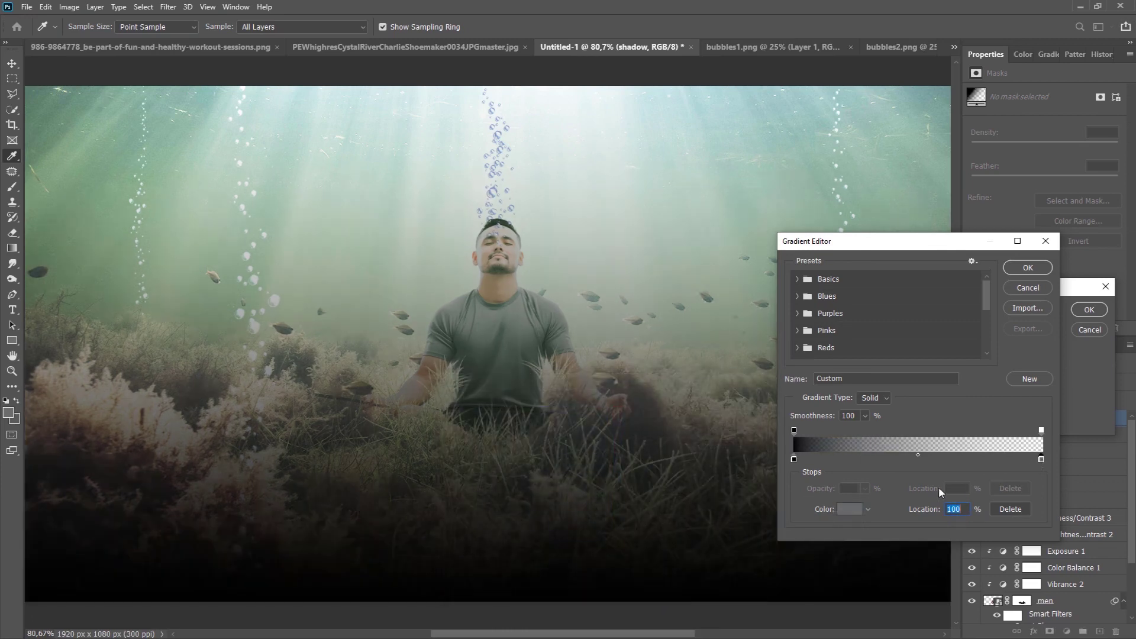
{"action": "left_click", "coordinate": [851, 510]}
{"action": "left_click", "coordinate": [661, 594]}
{"action": "type", "text": "000000"}
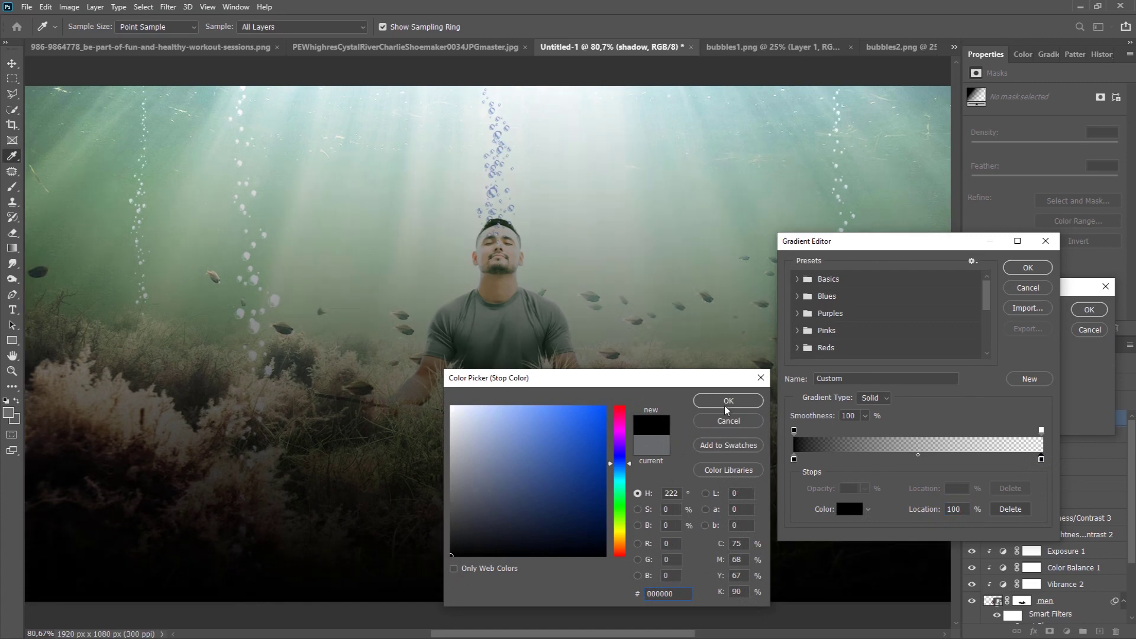
{"action": "left_click", "coordinate": [727, 405]}
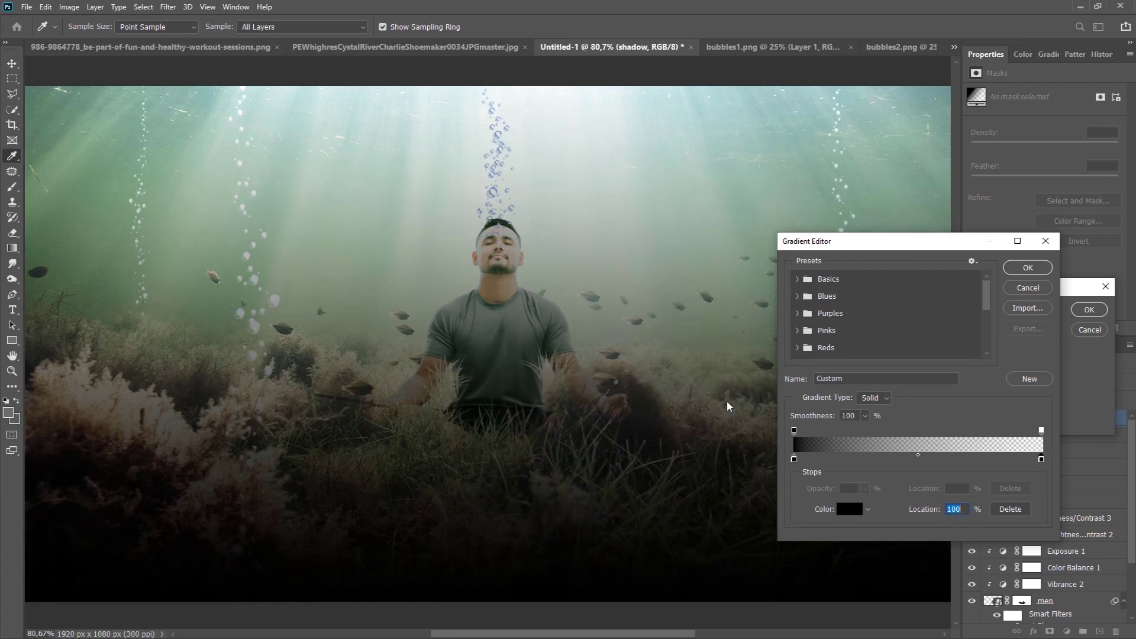
{"action": "left_click", "coordinate": [1016, 270]}
{"action": "left_click", "coordinate": [1080, 309]}
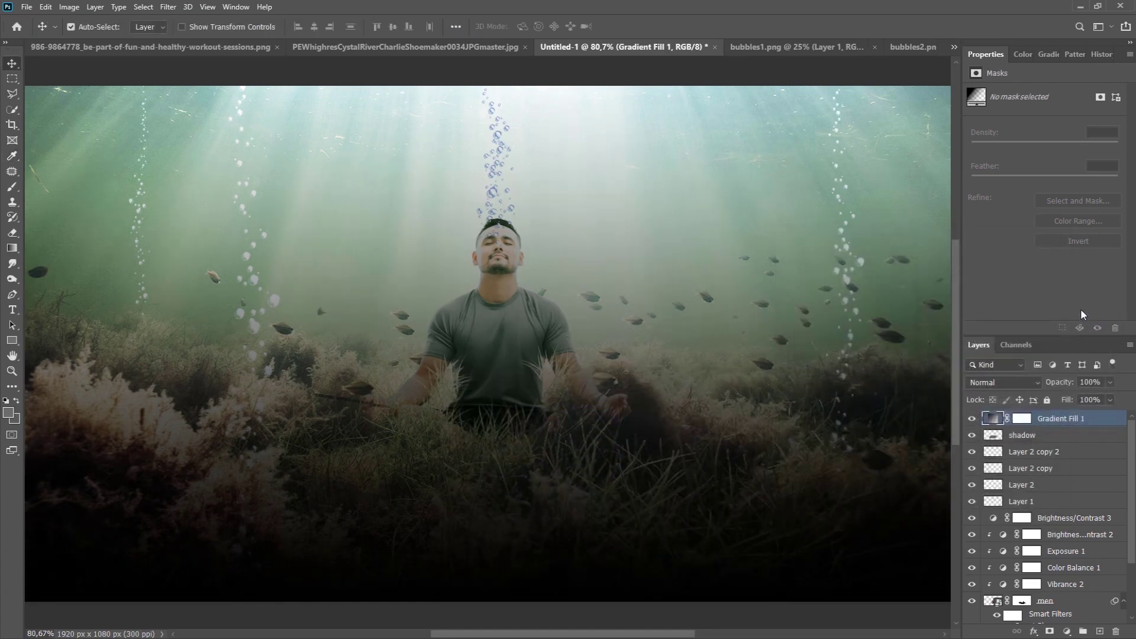
- Blend the gradient fill layer with Hard Light at 33% opacity and compare the image with and without it
{"action": "left_click", "coordinate": [1035, 380]}
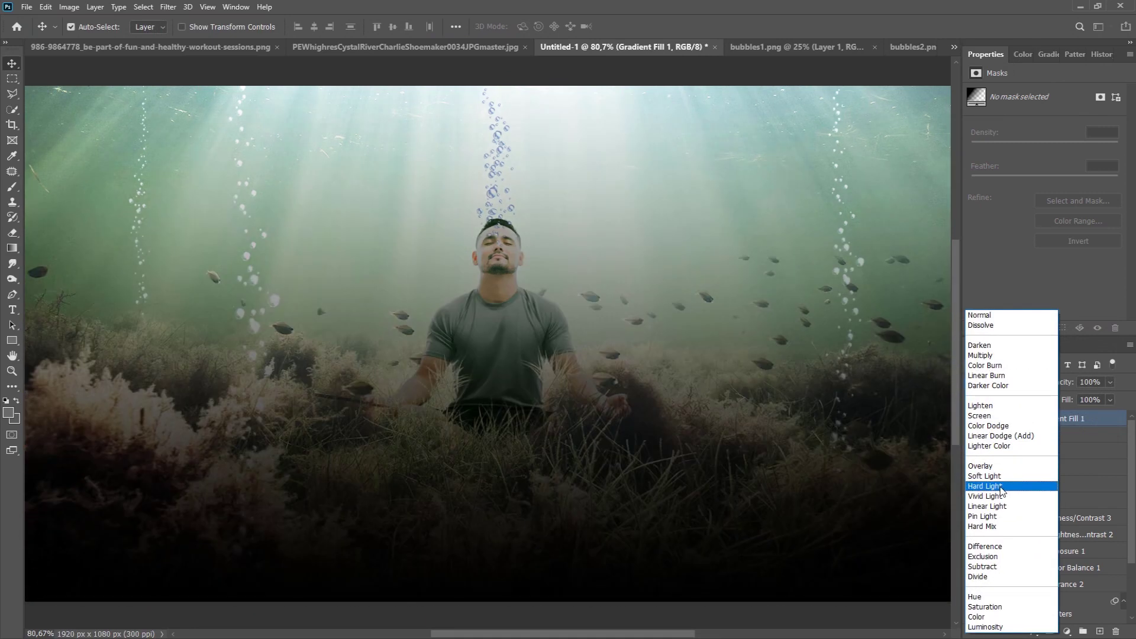
{"action": "left_click", "coordinate": [1001, 488]}
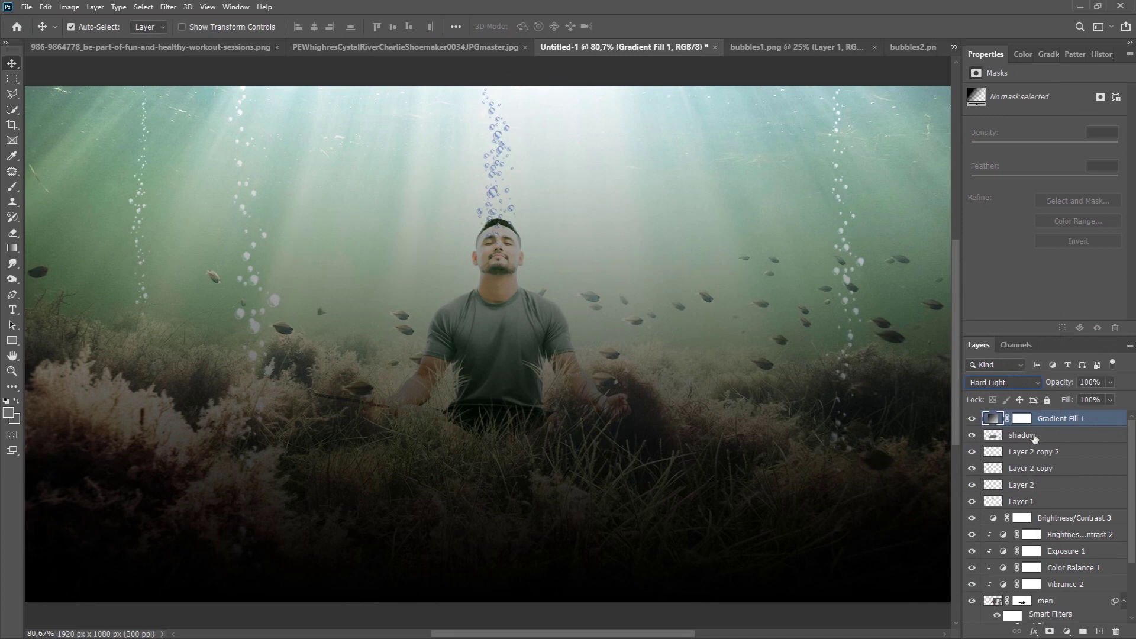
{"action": "left_click", "coordinate": [1111, 382]}
{"action": "left_click", "coordinate": [1087, 397]}
{"action": "left_click_drag", "start_coordinate": [1082, 400], "coordinate": [1071, 395]}
{"action": "left_click", "coordinate": [972, 420]}
{"action": "left_click", "coordinate": [971, 420]}
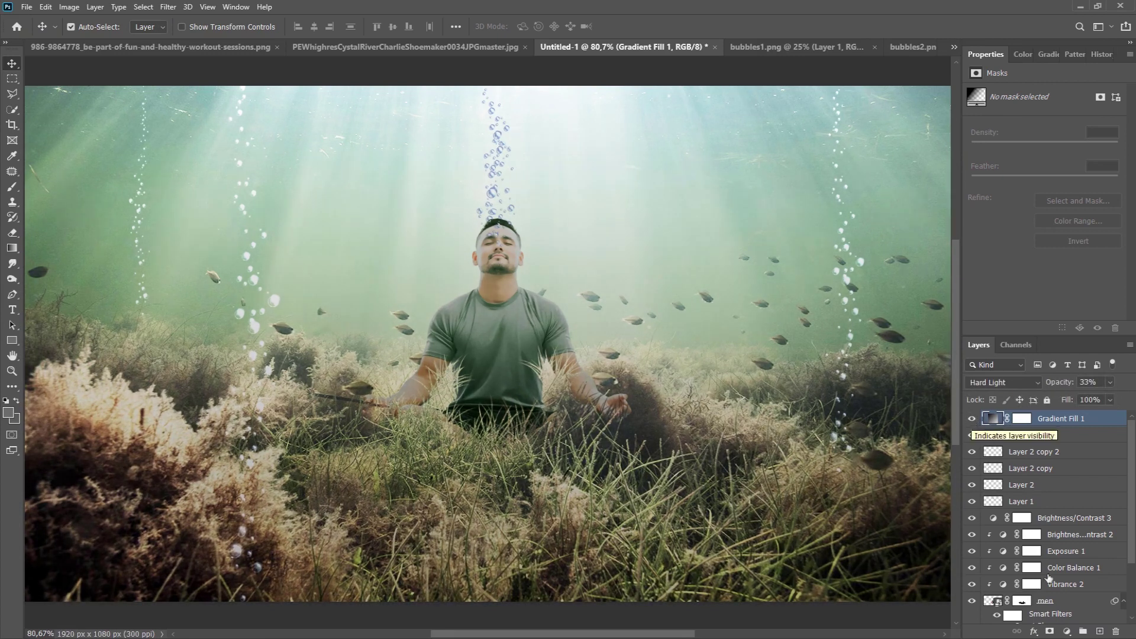
- Add a Photo Filter adjustment above the gradient fill, using Deep Yellow at 48% density
{"action": "left_click", "coordinate": [1066, 632]}
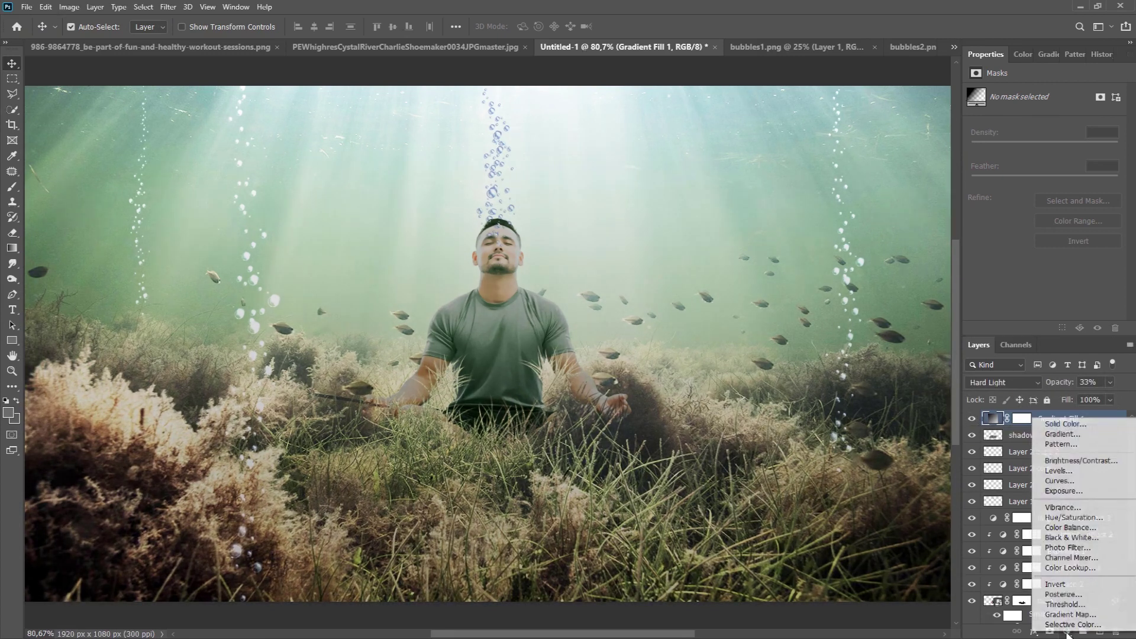
{"action": "left_click", "coordinate": [1081, 547]}
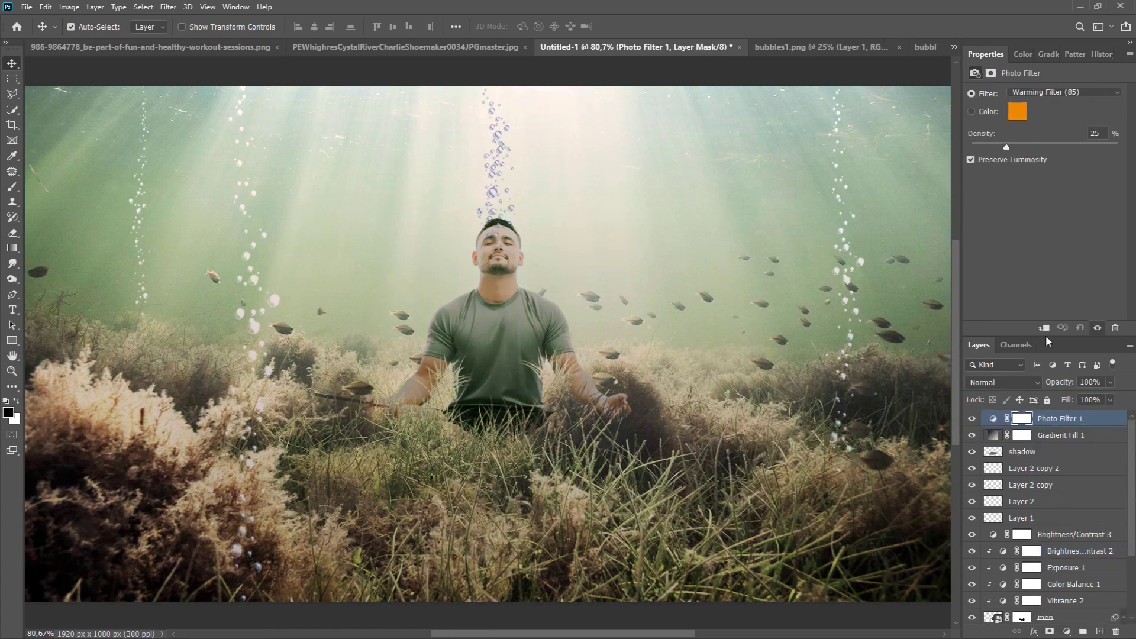
{"action": "left_click", "coordinate": [1063, 91]}
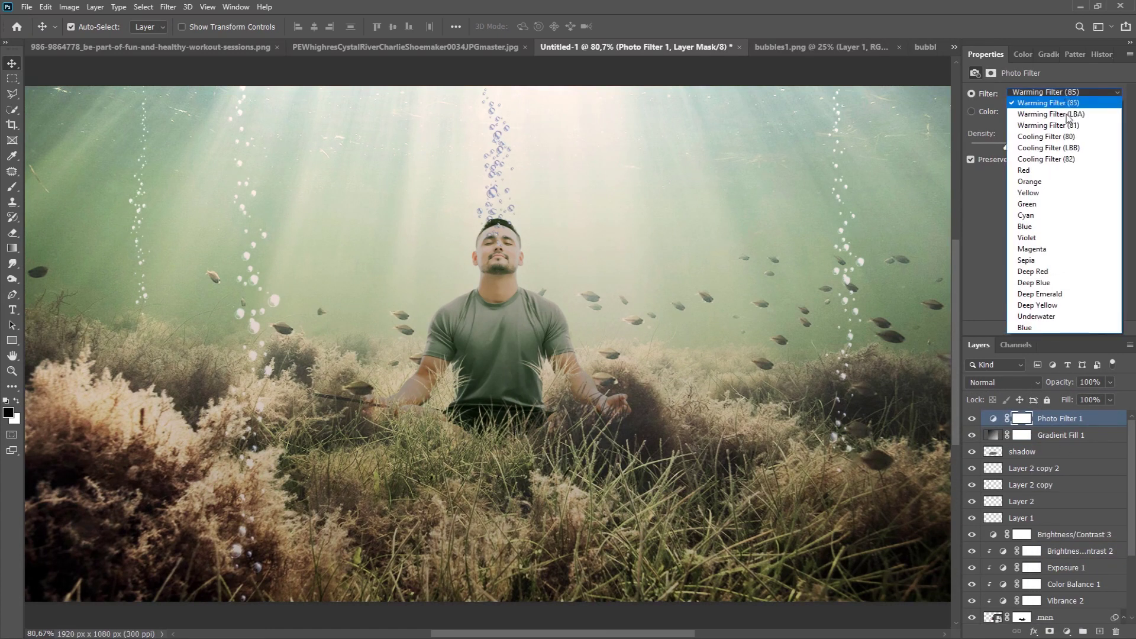
{"action": "left_click", "coordinate": [1073, 304]}
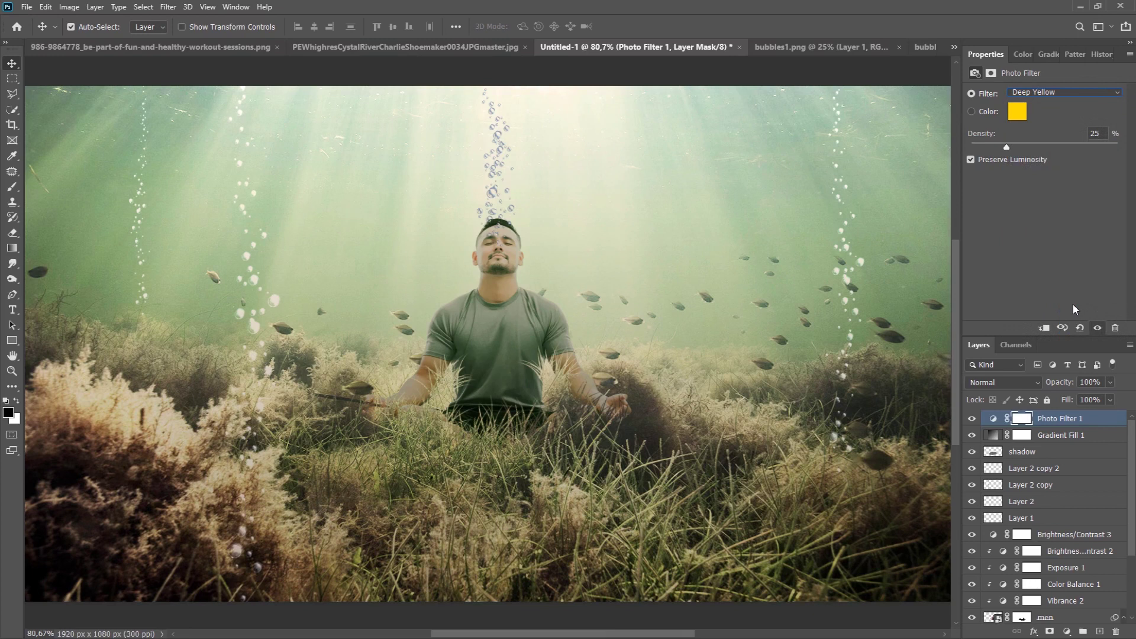
{"action": "left_click_drag", "start_coordinate": [1006, 147], "coordinate": [1035, 148]}
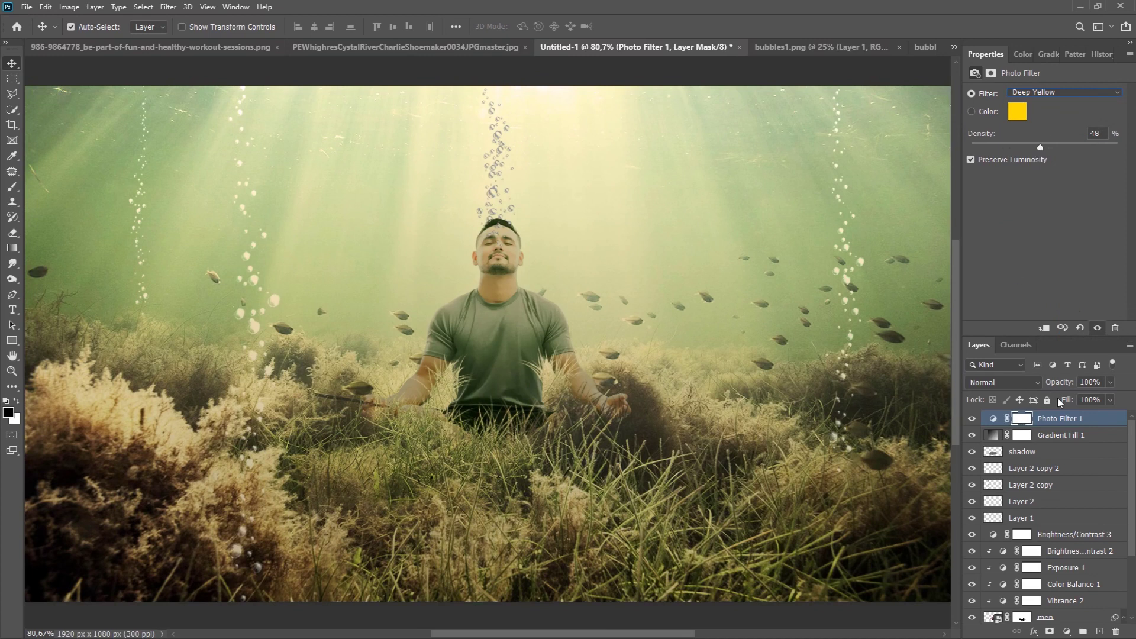
{"action": "left_click", "coordinate": [1074, 420]}
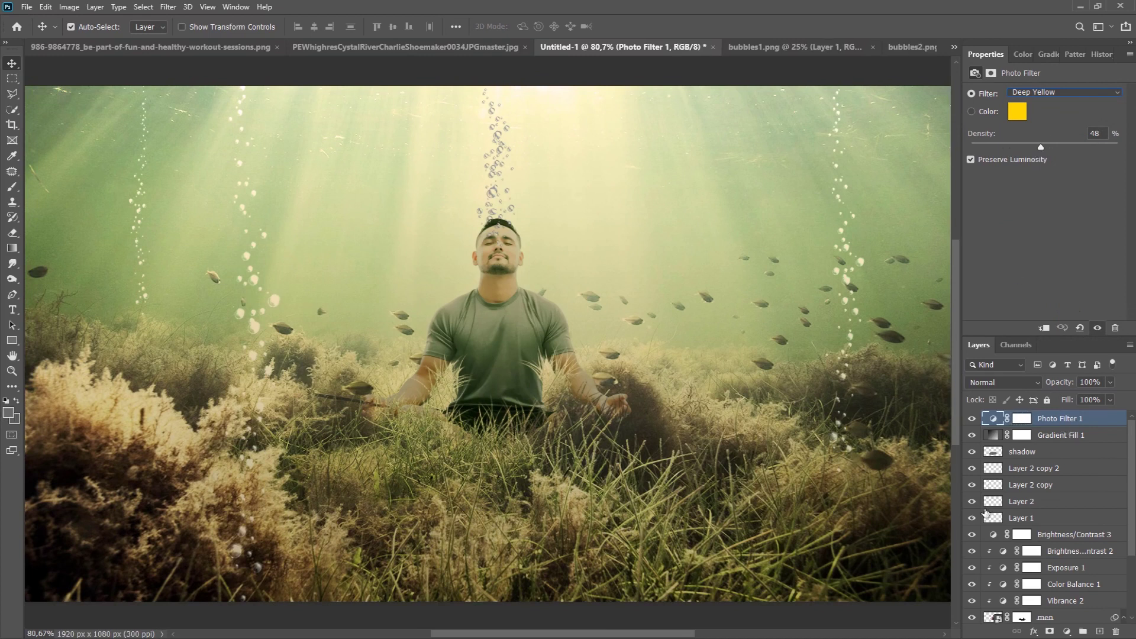
- Blend the bubble column above the man's head (Layer 1) with Linear Dodge (Add)
{"action": "left_click", "coordinate": [972, 519]}
{"action": "left_click", "coordinate": [972, 518]}
{"action": "left_click", "coordinate": [1034, 518]}
{"action": "left_click", "coordinate": [1028, 382]}
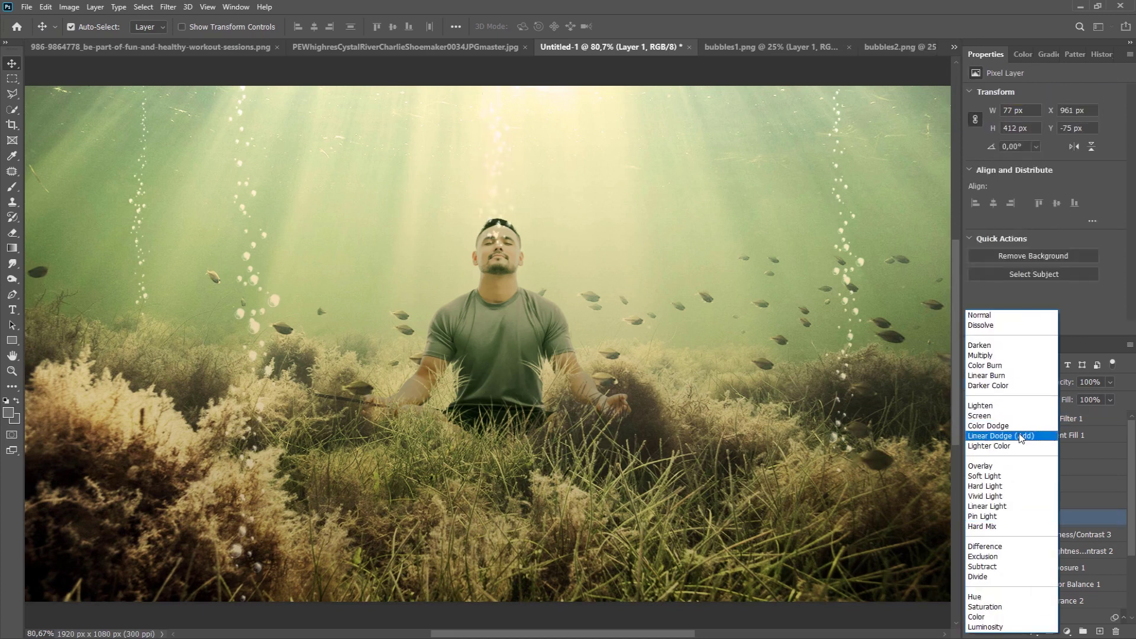
{"action": "left_click", "coordinate": [1019, 436]}
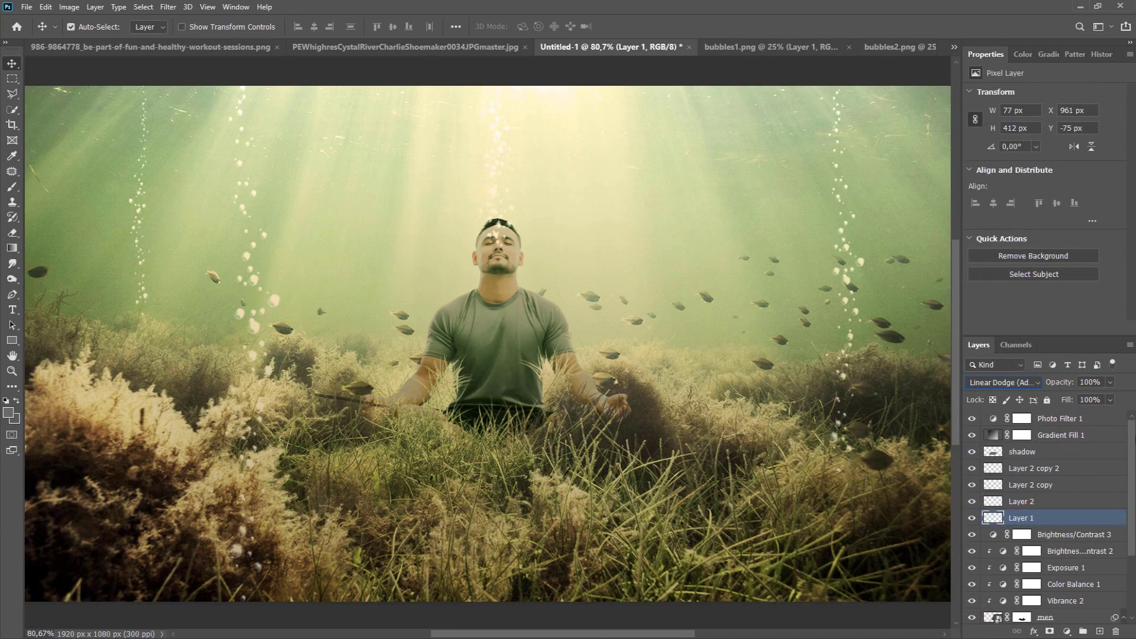
- Stamp all visible layers into a new layer above the photo filter and open it in the Camera Raw filter
{"action": "left_click", "coordinate": [1080, 419]}
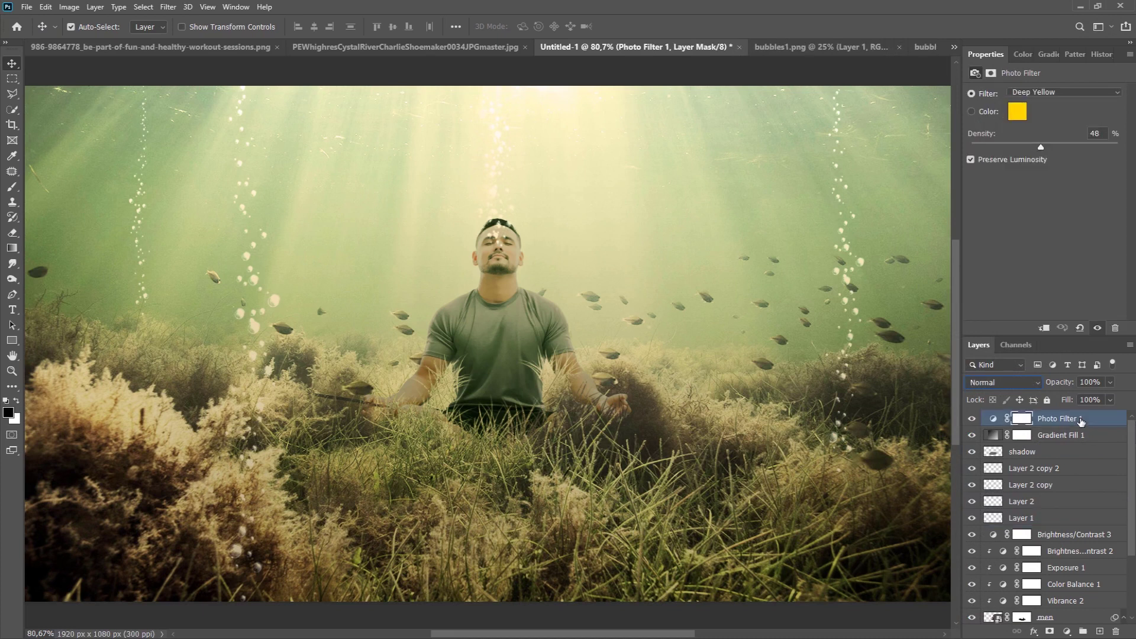
{"action": "key", "text": "ctrl+alt+shift+e"}
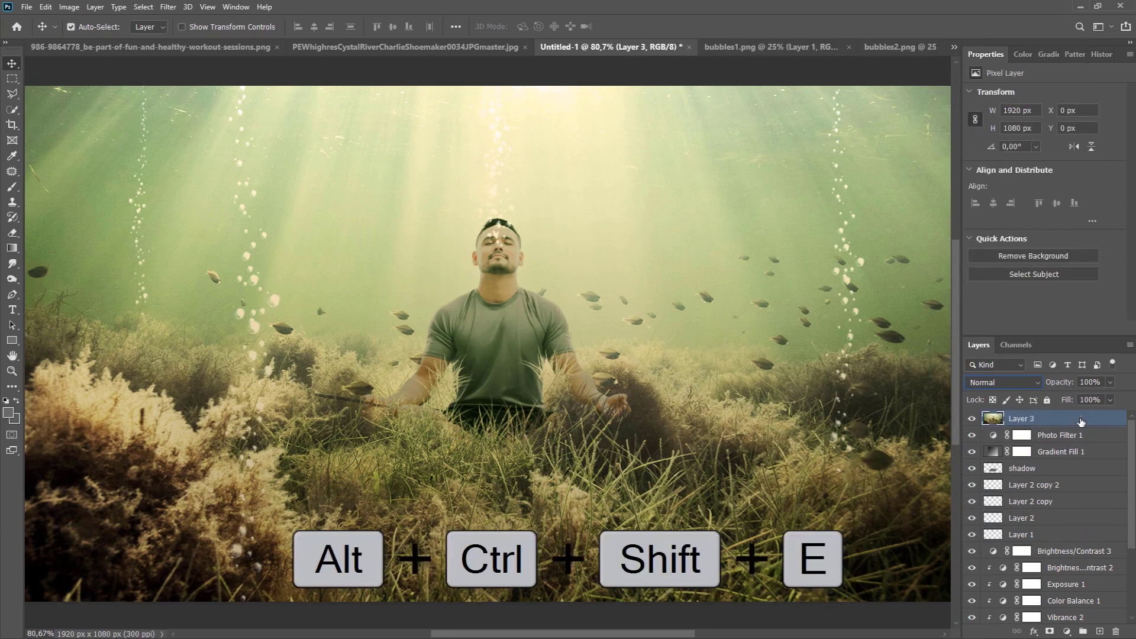
{"action": "left_click", "coordinate": [168, 7]}
{"action": "left_click", "coordinate": [190, 78]}
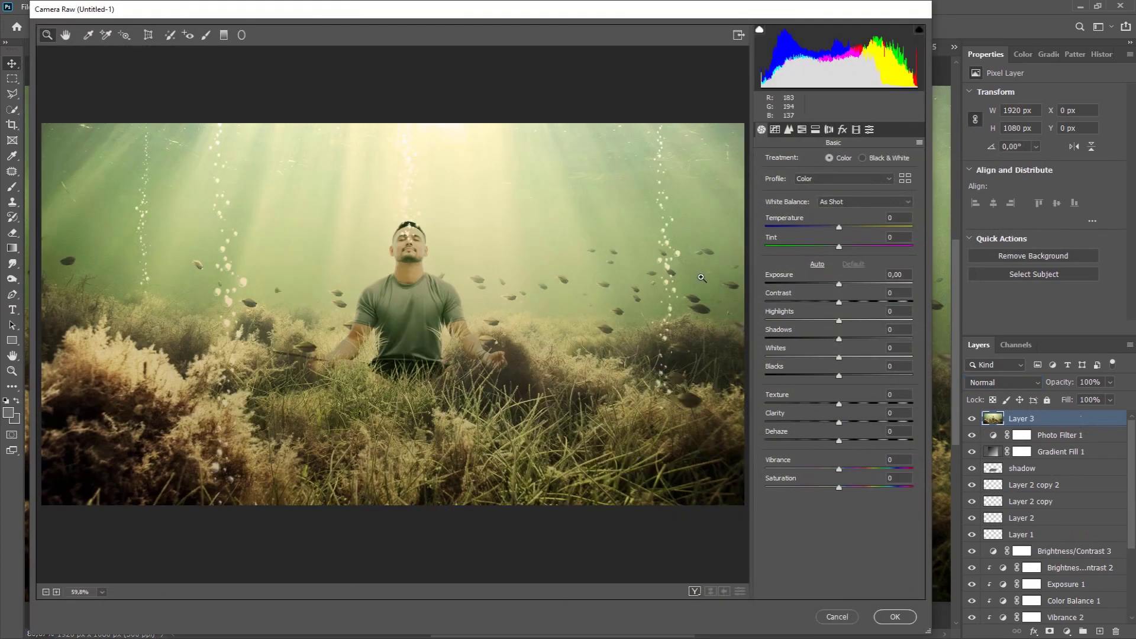
- Apply Auto tone, then set Temperature -35, Tint -16, Exposure -0.47, Contrast -15 and Highlights -61
{"action": "left_click", "coordinate": [818, 265]}
{"action": "left_click_drag", "start_coordinate": [840, 225], "coordinate": [794, 319]}
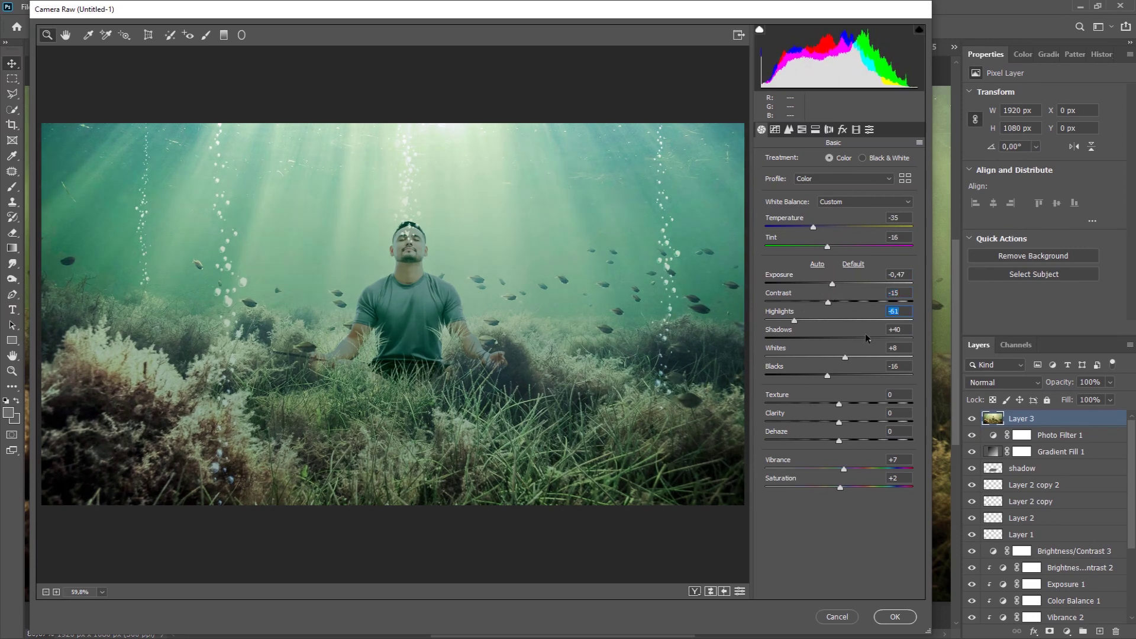
- Set Shadows -7, Whites +38, Blacks +28, Texture -33, Clarity +18, Dehaze +15, Vibrance -10 and Saturation +29 in Camera Raw
{"action": "left_click_drag", "start_coordinate": [867, 335], "coordinate": [820, 398]}
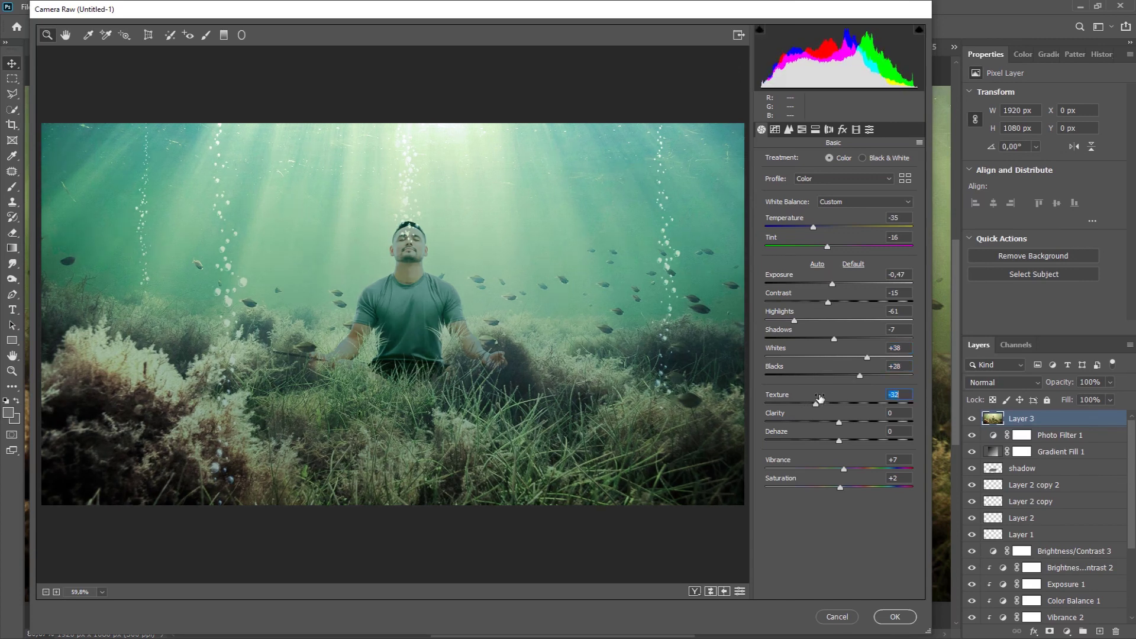
{"action": "left_click_drag", "start_coordinate": [839, 421], "coordinate": [859, 477]}
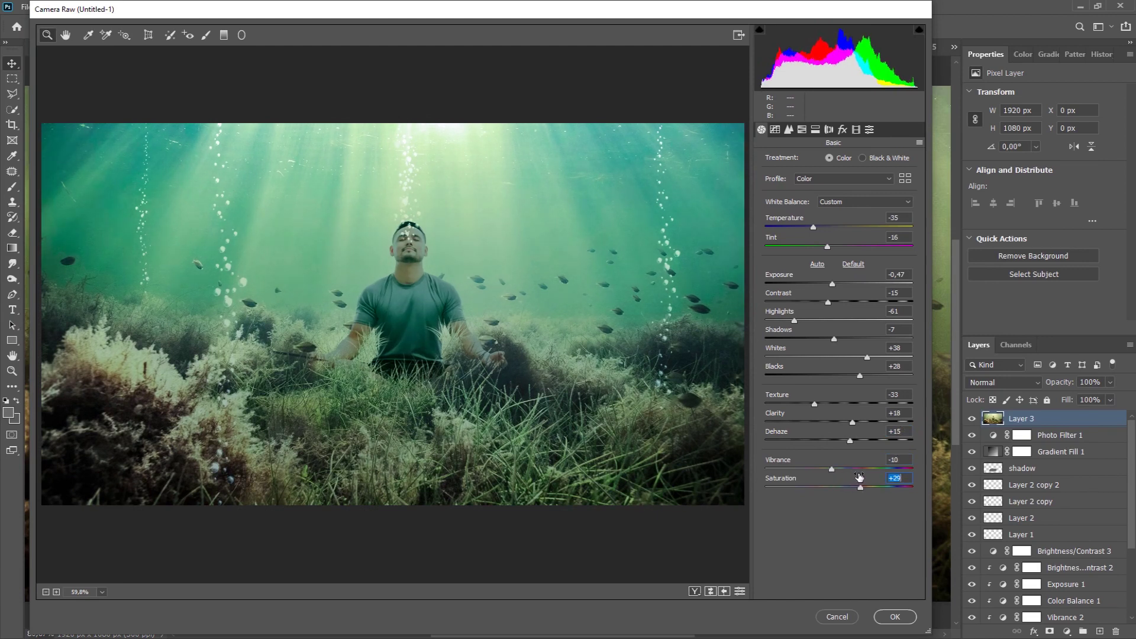
- Add post-crop vignetting with Amount -26, Midpoint 60, Roundness +22 and Feather 66, and apply the Camera Raw filter
{"action": "left_click", "coordinate": [842, 129]}
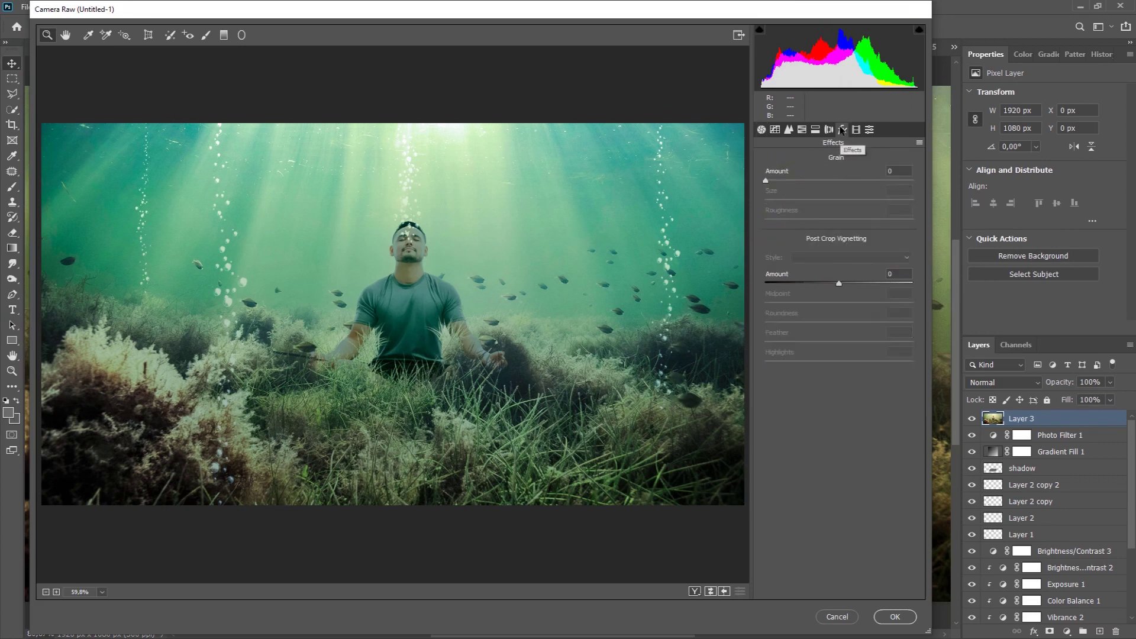
{"action": "left_click_drag", "start_coordinate": [838, 279], "coordinate": [862, 342]}
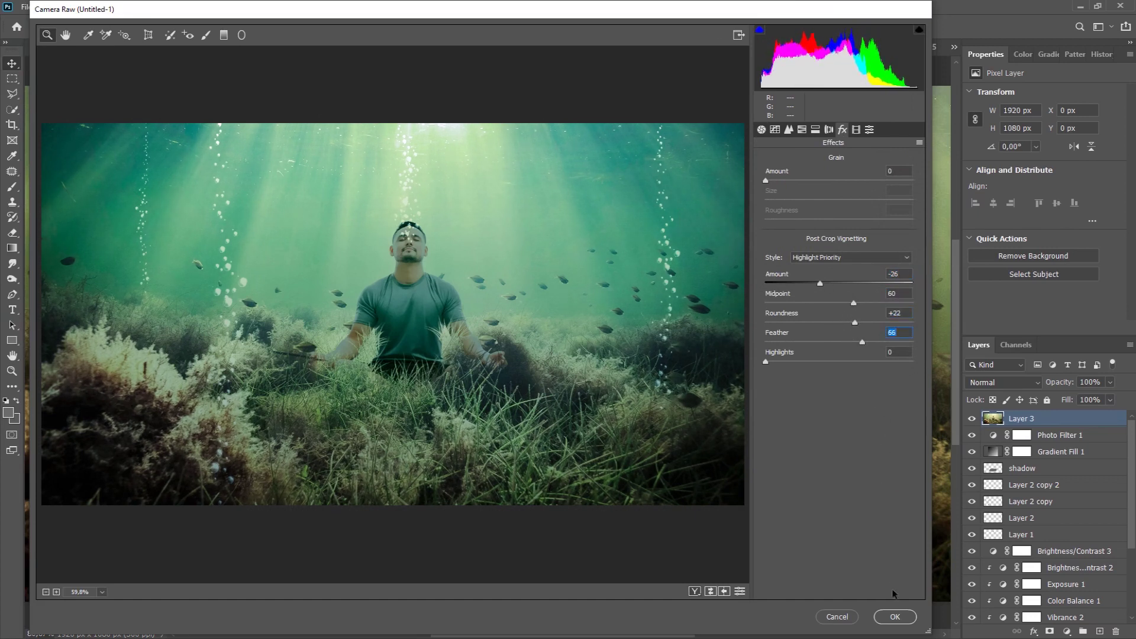
{"action": "left_click", "coordinate": [895, 617]}
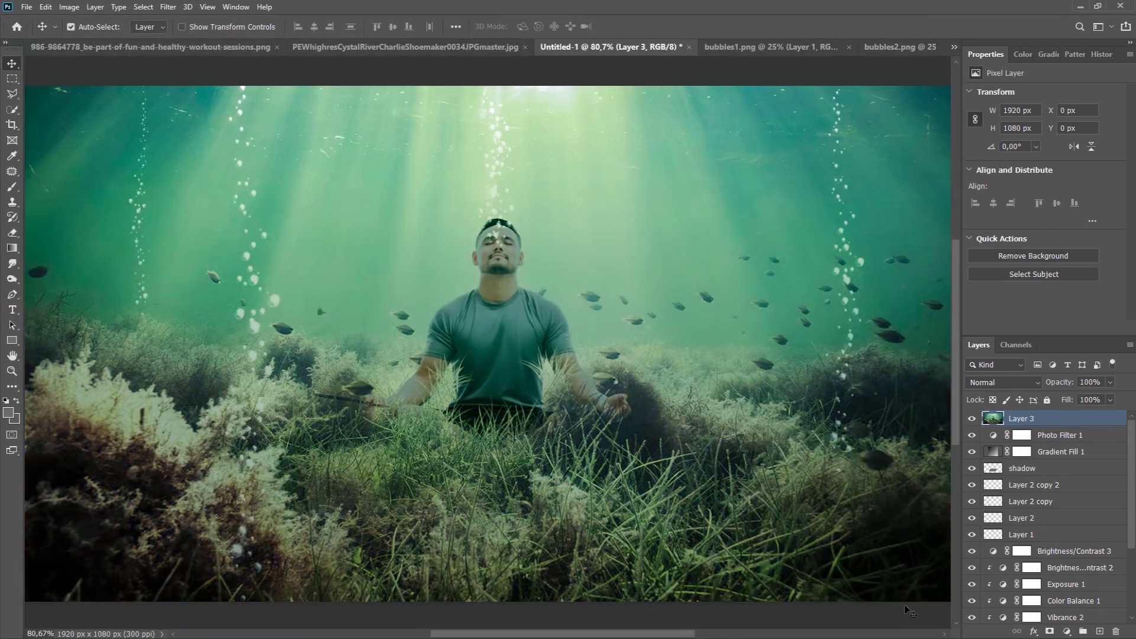
- Add a second Photo Filter adjustment above the stamped layer, using Underwater at 44% density
{"action": "left_click", "coordinate": [1066, 629]}
{"action": "left_click", "coordinate": [1068, 545]}
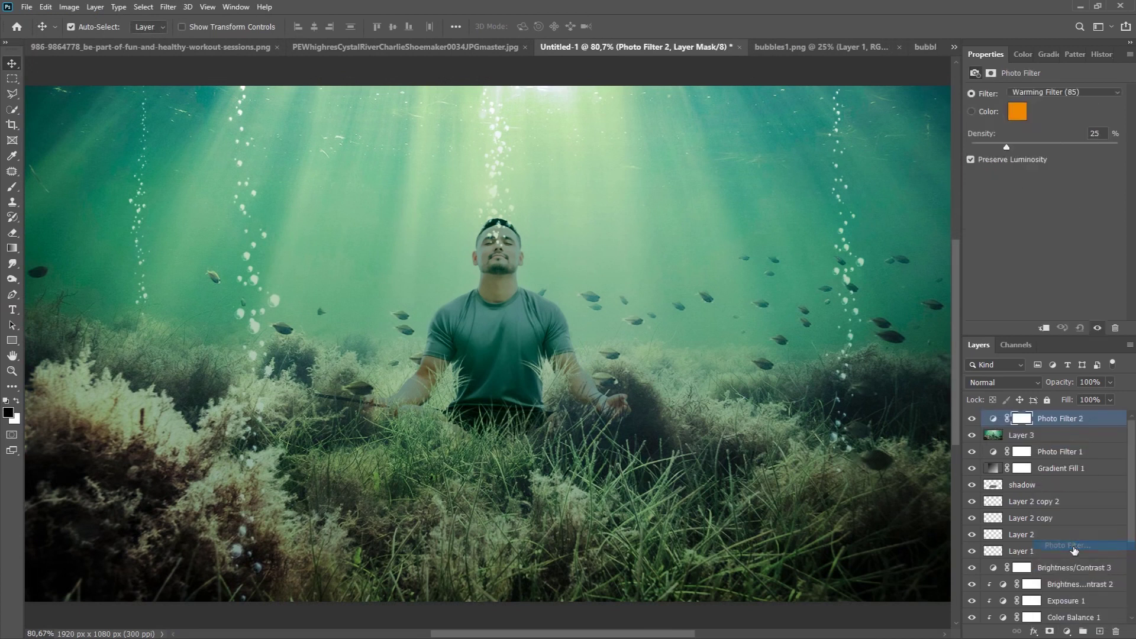
{"action": "left_click", "coordinate": [1062, 92]}
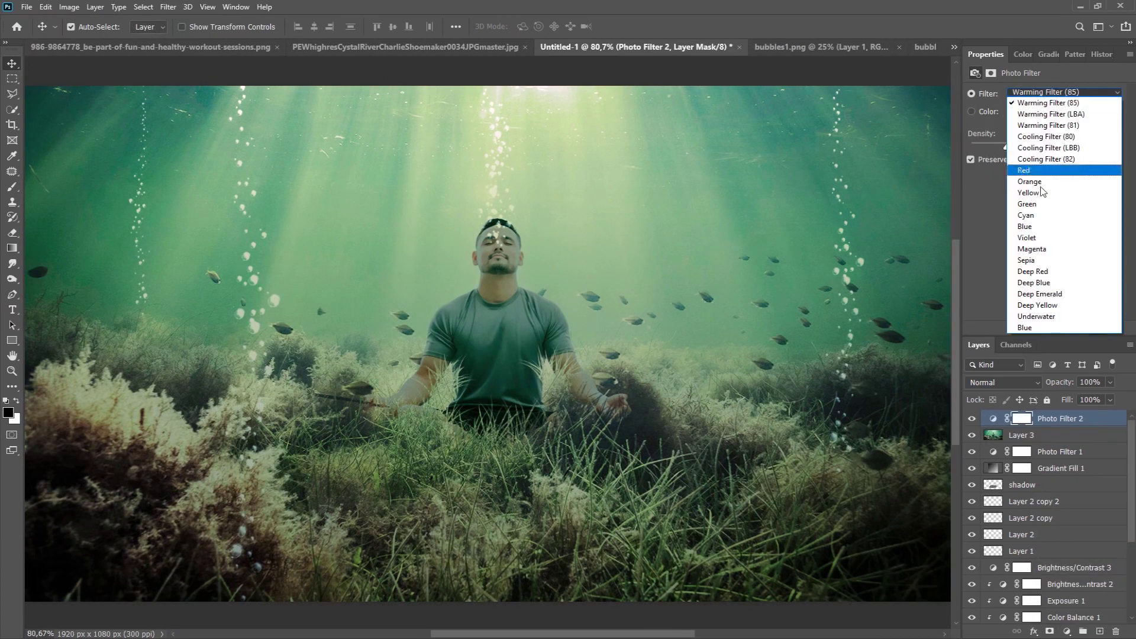
{"action": "left_click", "coordinate": [1035, 316]}
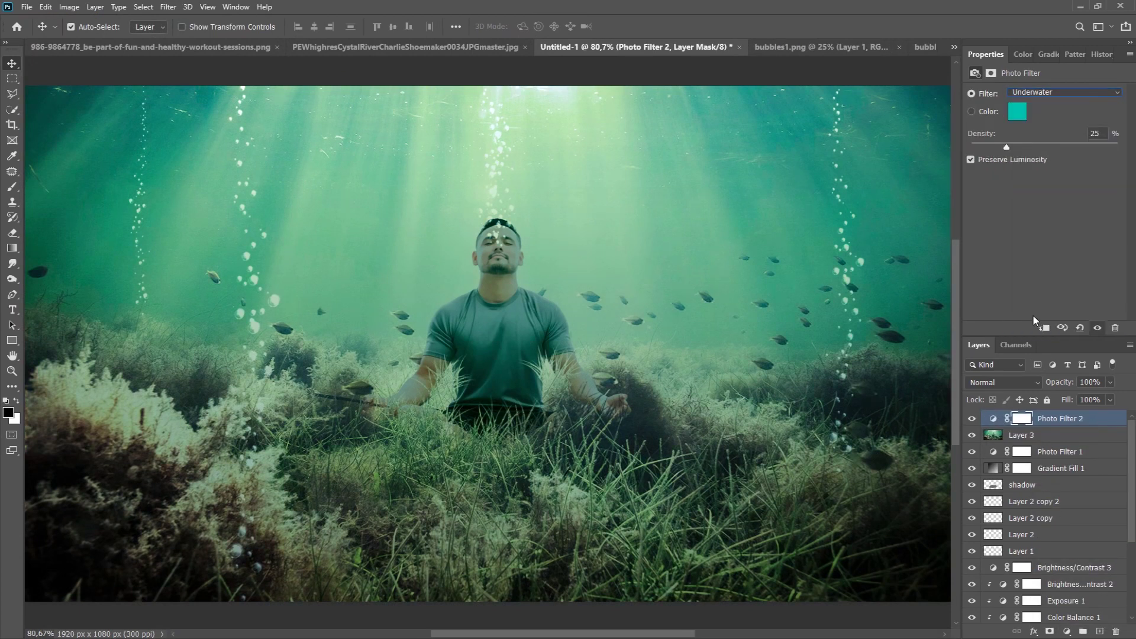
{"action": "left_click_drag", "start_coordinate": [1009, 149], "coordinate": [1036, 151]}
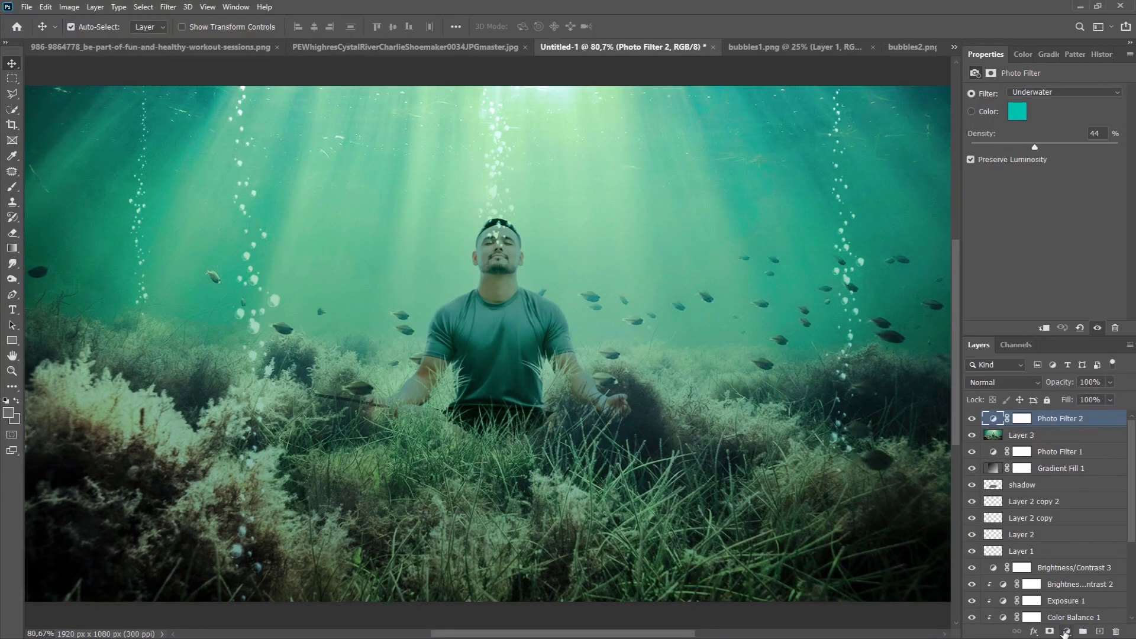
- Add a Gradient fill layer on top using the Foreground to Background preset from Basics
{"action": "left_click", "coordinate": [1066, 632]}
{"action": "left_click", "coordinate": [1073, 434]}
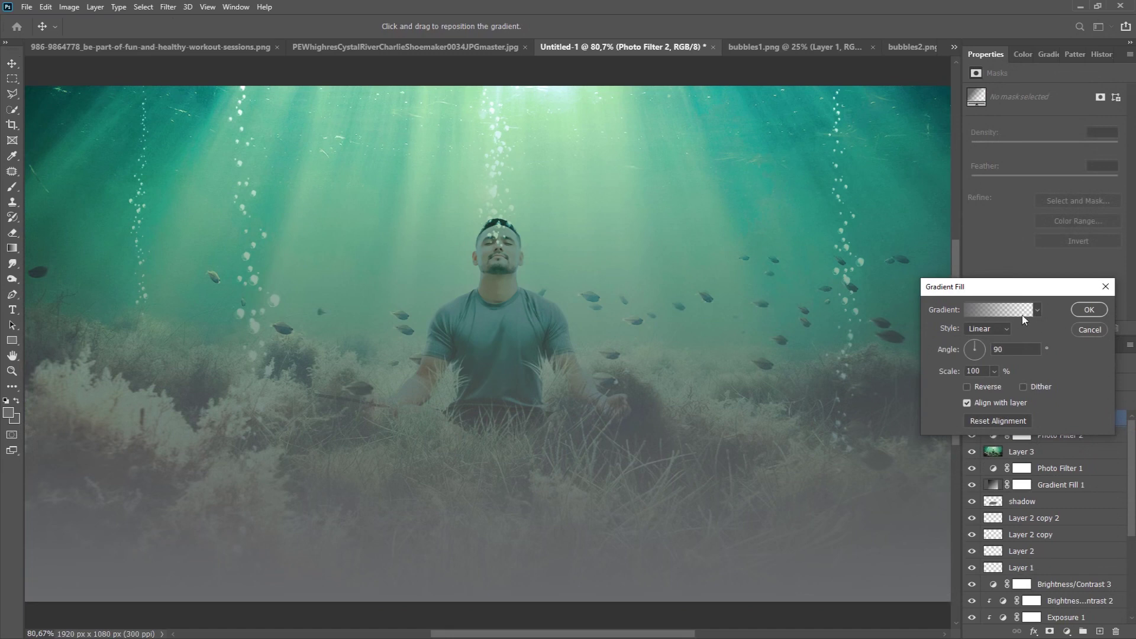
{"action": "left_click", "coordinate": [1026, 320]}
{"action": "left_click", "coordinate": [799, 281]}
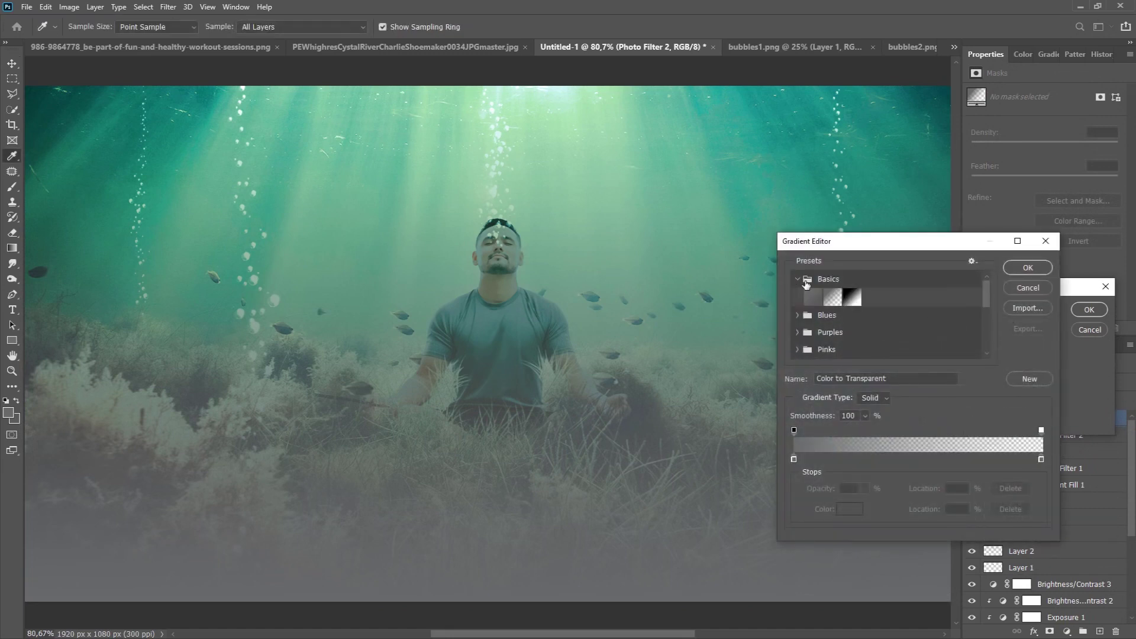
{"action": "left_click", "coordinate": [812, 297]}
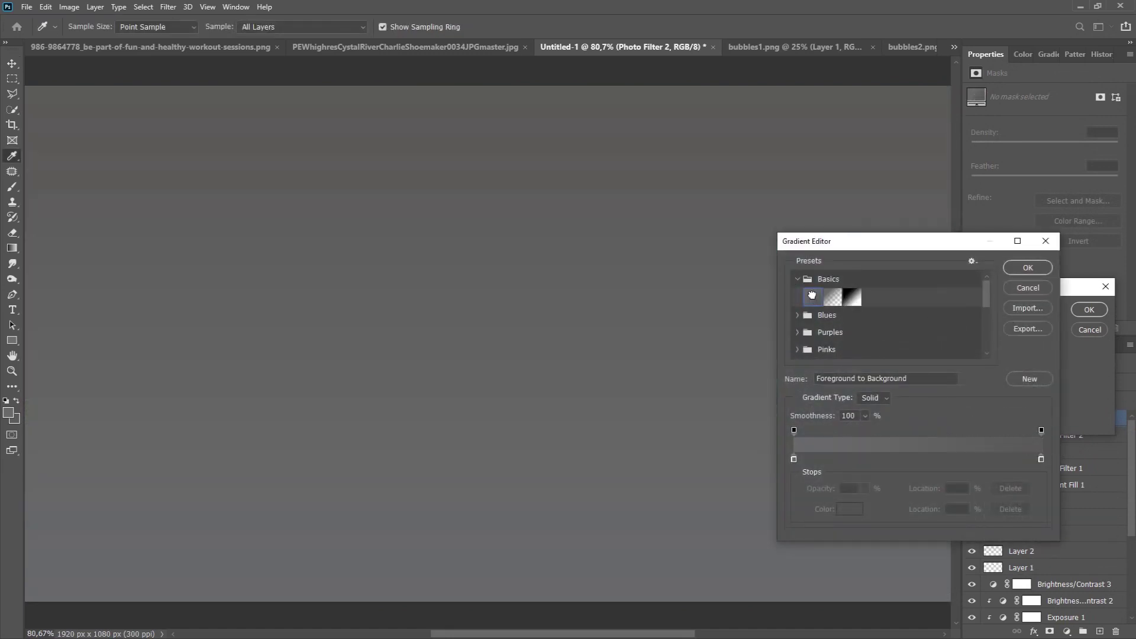
{"action": "left_click", "coordinate": [1017, 269]}
{"action": "left_click", "coordinate": [1087, 309]}
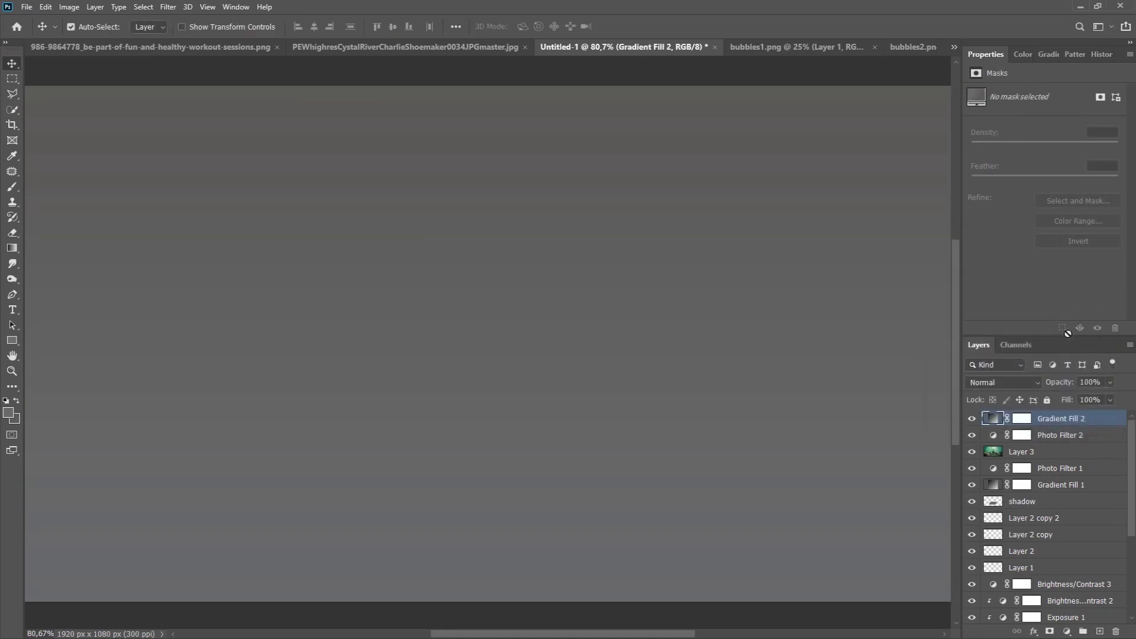
- Set the top gradient fill layer's blend mode to Soft Light and compare the image with and without it
{"action": "left_click", "coordinate": [1036, 381]}
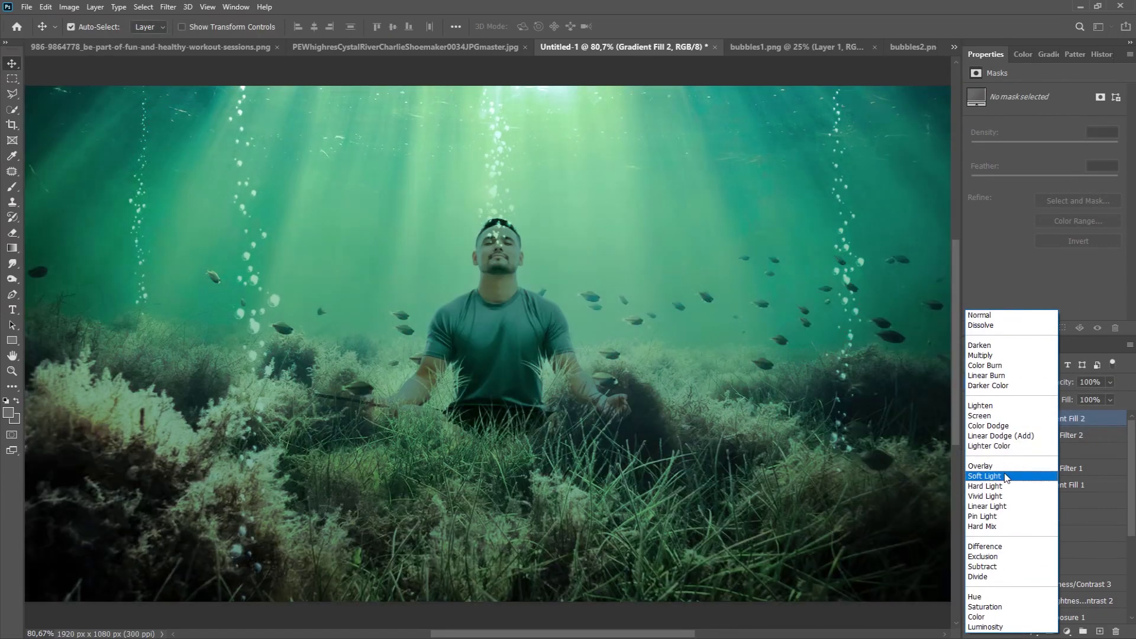
{"action": "left_click", "coordinate": [1007, 476]}
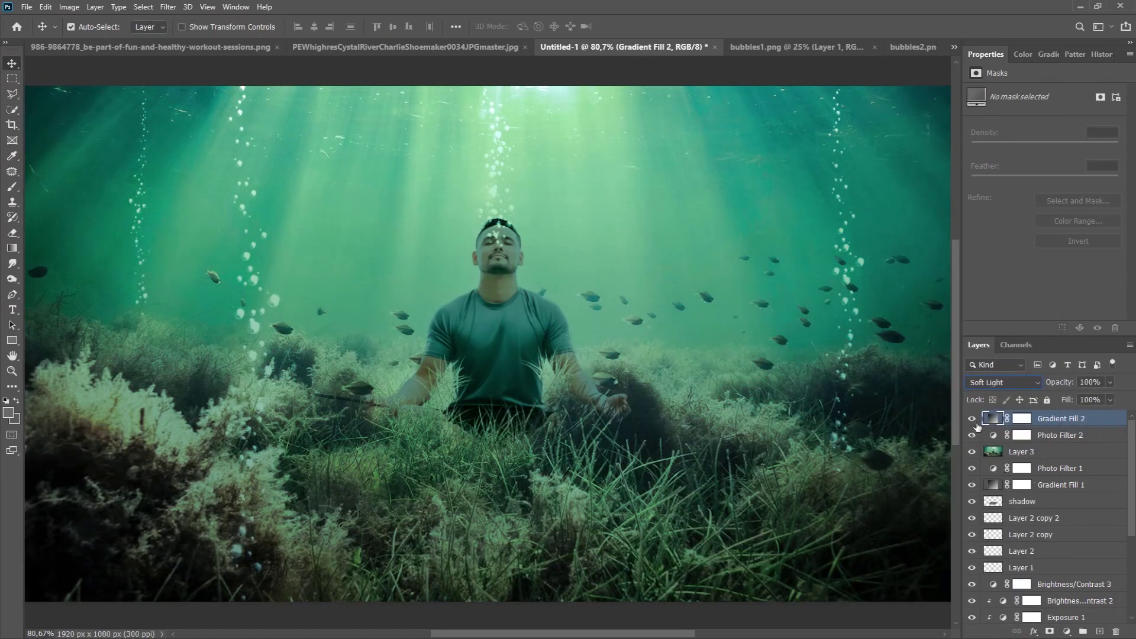
{"action": "left_click", "coordinate": [972, 419]}
{"action": "left_click", "coordinate": [972, 419]}
- Stamp all visible layers into a new top layer and darken its edges with a custom Lens Correction vignette
{"action": "key", "text": "ctrl+alt+shift+e"}
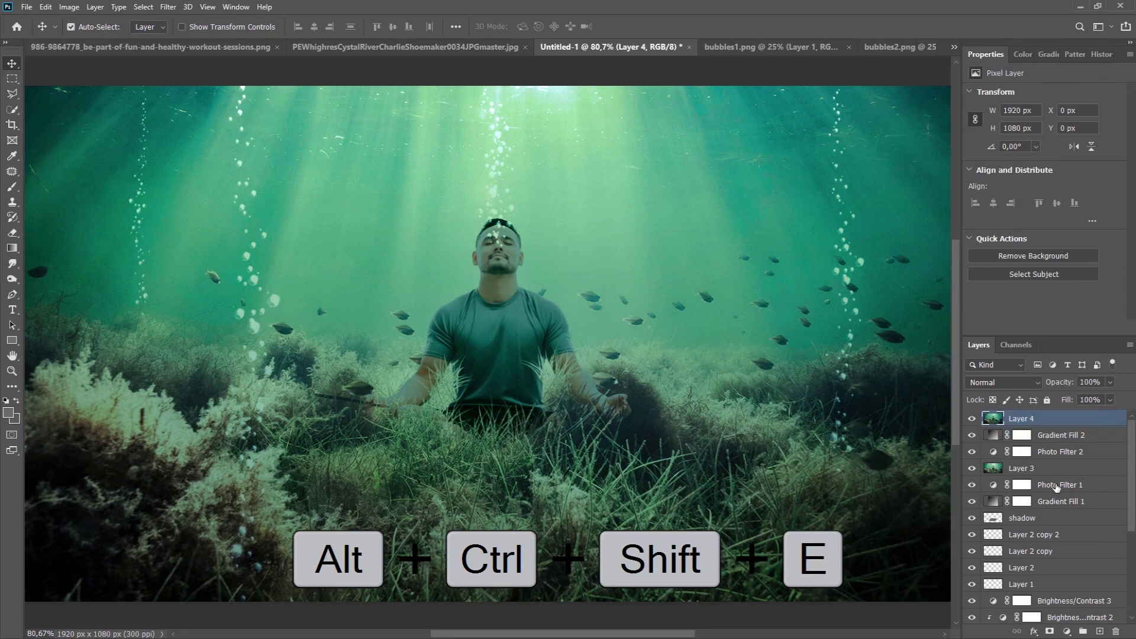
{"action": "left_click", "coordinate": [168, 7]}
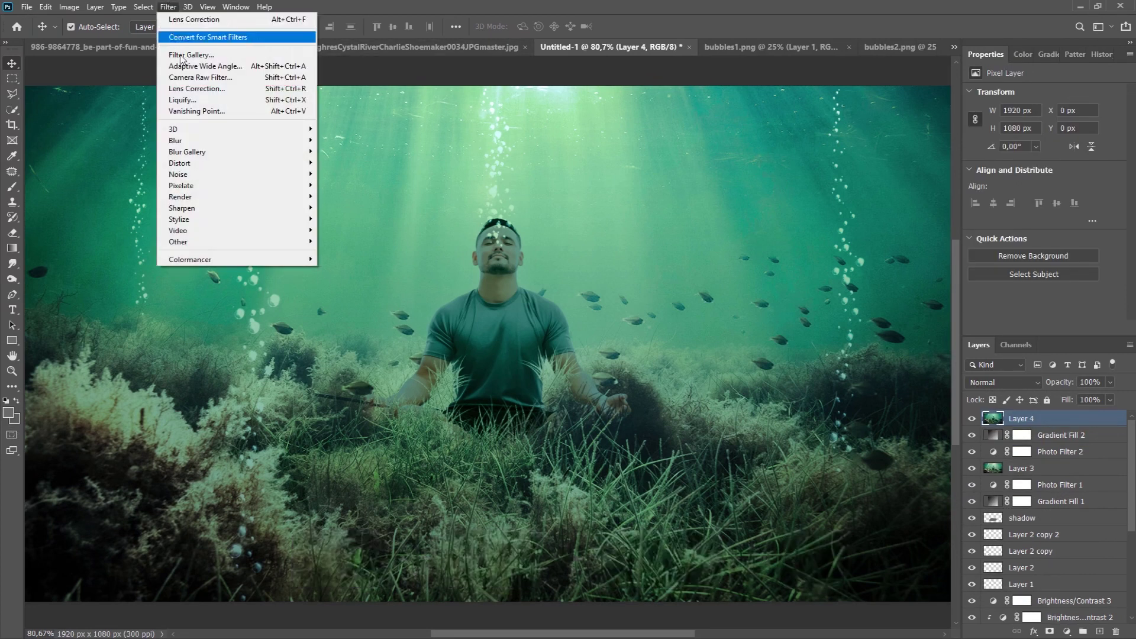
{"action": "left_click", "coordinate": [191, 90]}
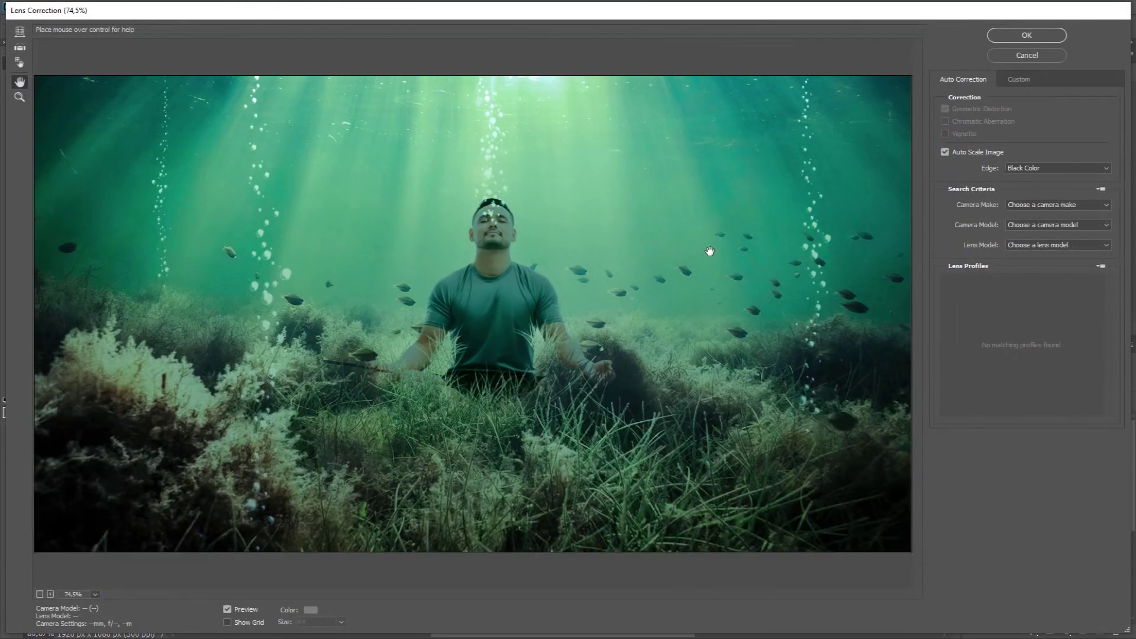
{"action": "left_click", "coordinate": [1004, 85]}
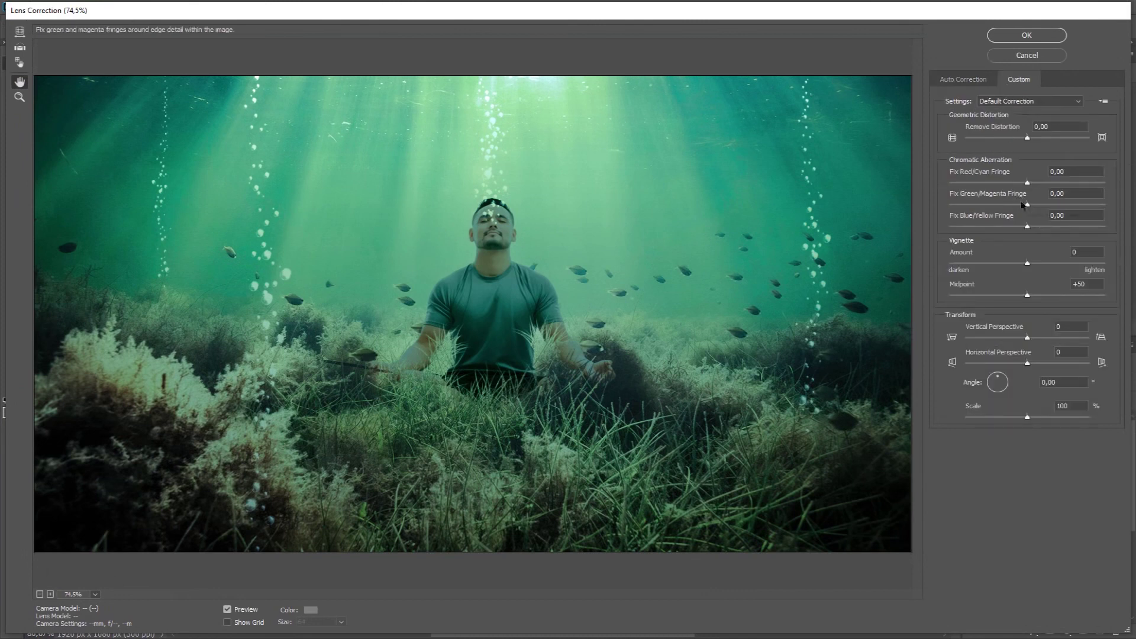
{"action": "left_click_drag", "start_coordinate": [1021, 256], "coordinate": [1004, 287]}
{"action": "left_click", "coordinate": [1027, 37]}
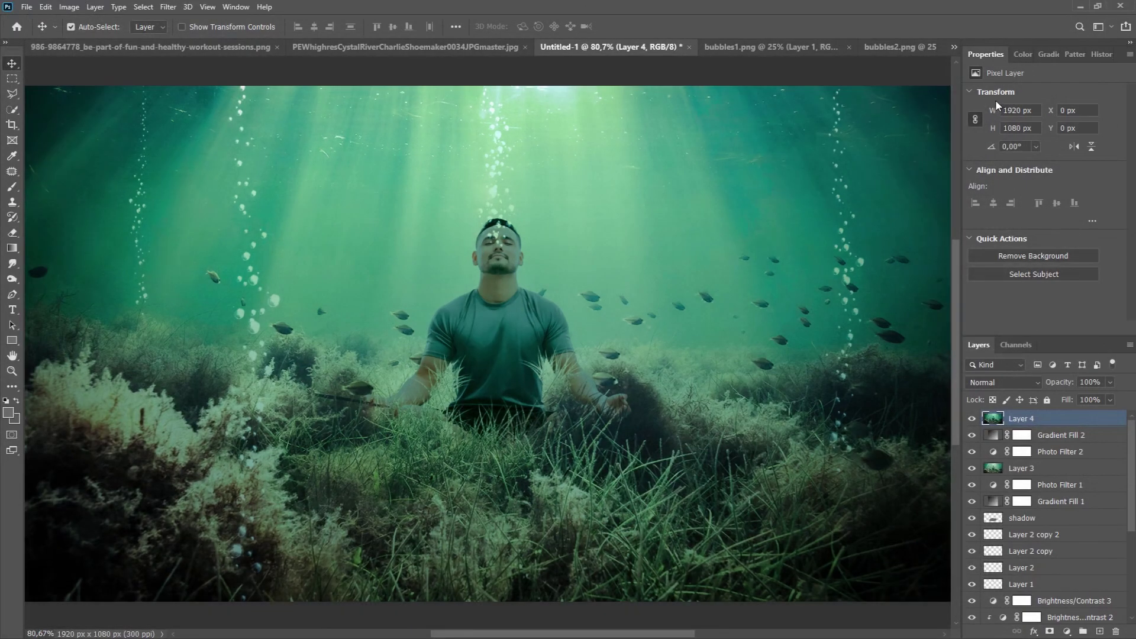
- Rename the top stamped layer as FINAL
{"action": "double_click", "coordinate": [1035, 419]}
{"action": "type", "text": "FINAL"}
{"action": "key", "text": "Return"}
{"action": "key", "text": "ctrl+0"}
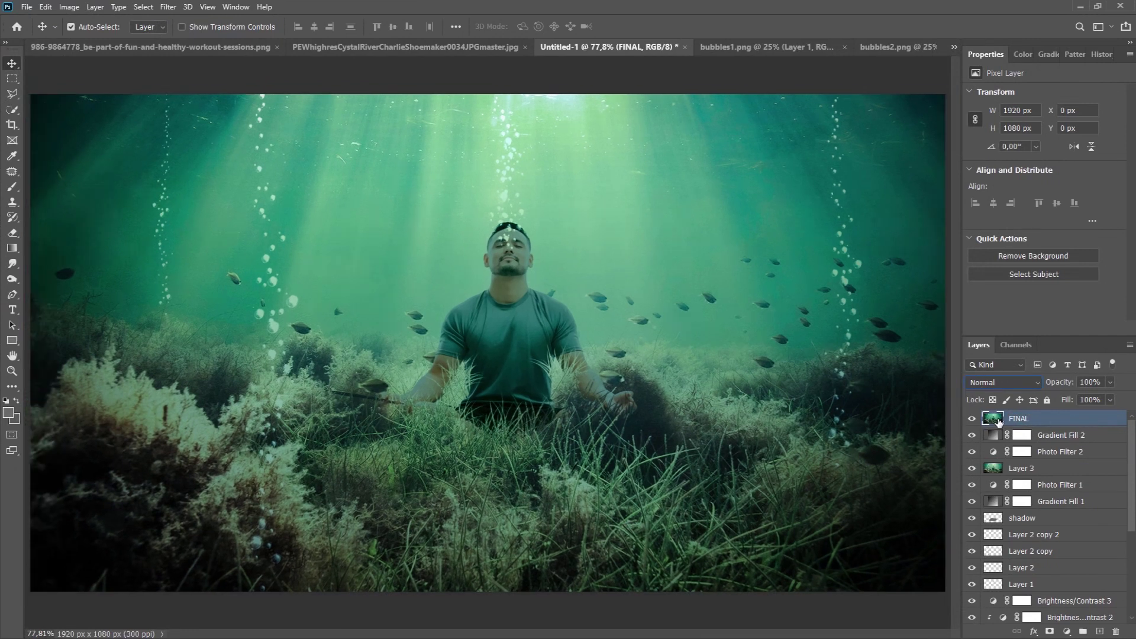